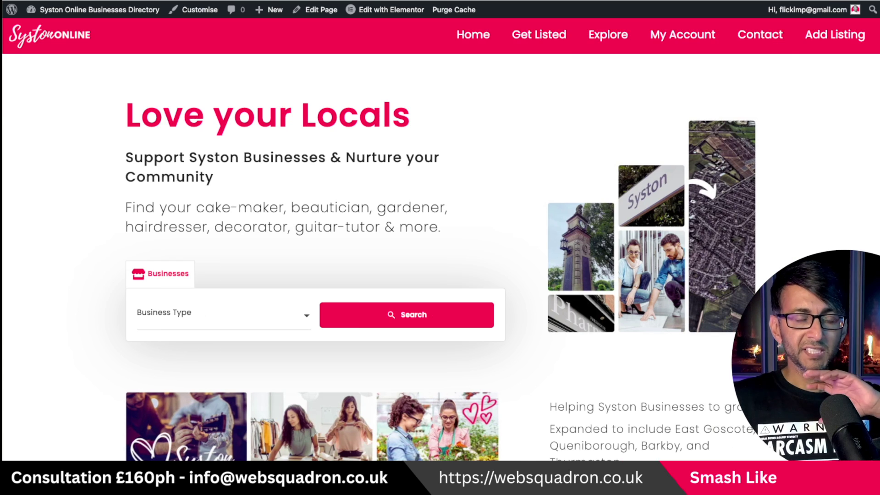
Look over the Syston Online home page and list the choices for Business Type in the directory search
scroll(440, 247, down, 10)
scroll(440, 247, up, 5)
scroll(440, 247, up, 8)
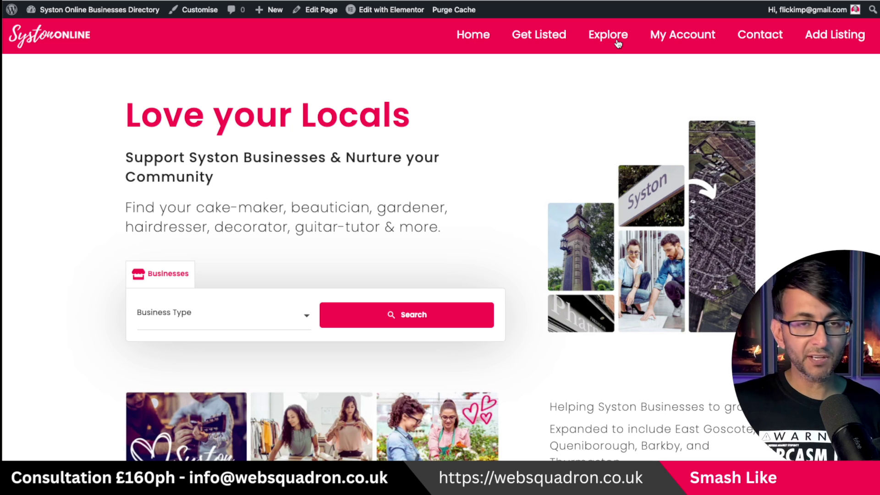
click(283, 314)
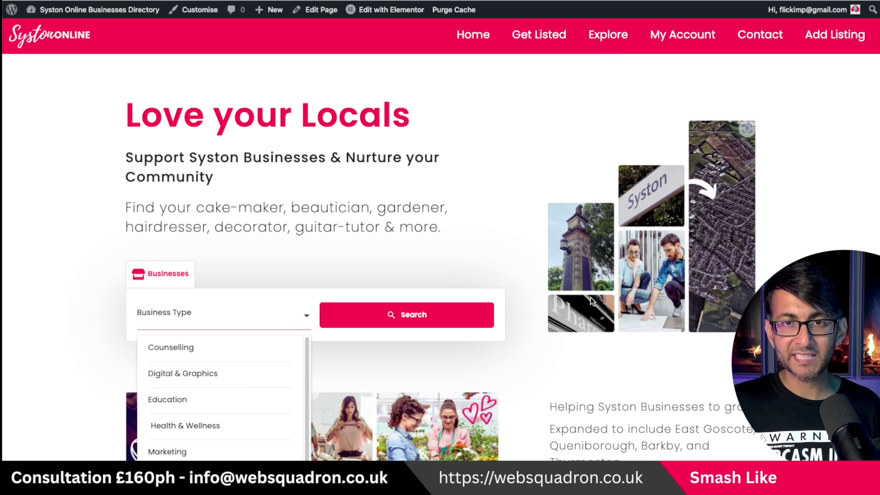
Open the Explore page, filter the listings by the Counselling business type, and clear that filter again
click(605, 38)
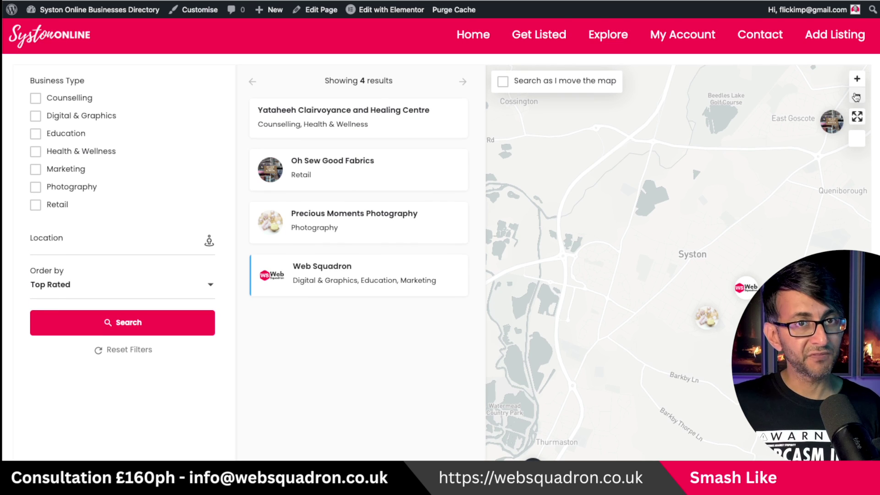
click(37, 98)
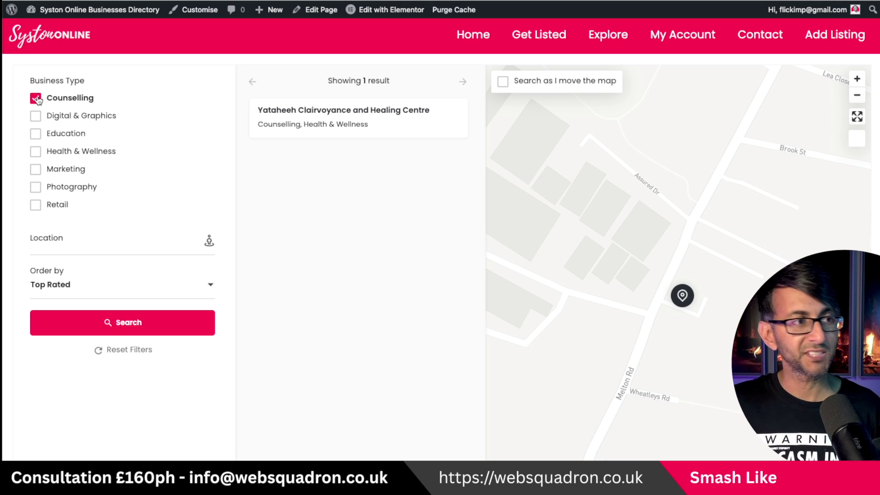
click(36, 99)
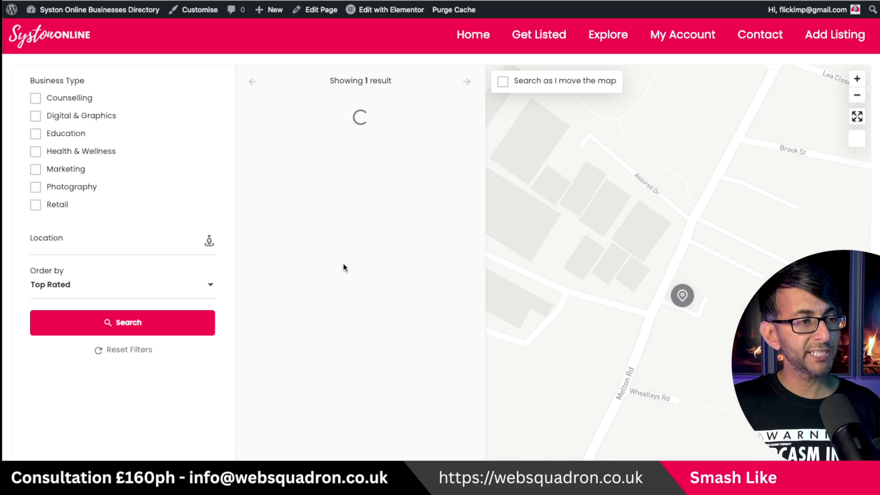
Open the Web Squadron listing from the map and examine its profile, including gallery, features, description, social links, location and service prices
click(746, 287)
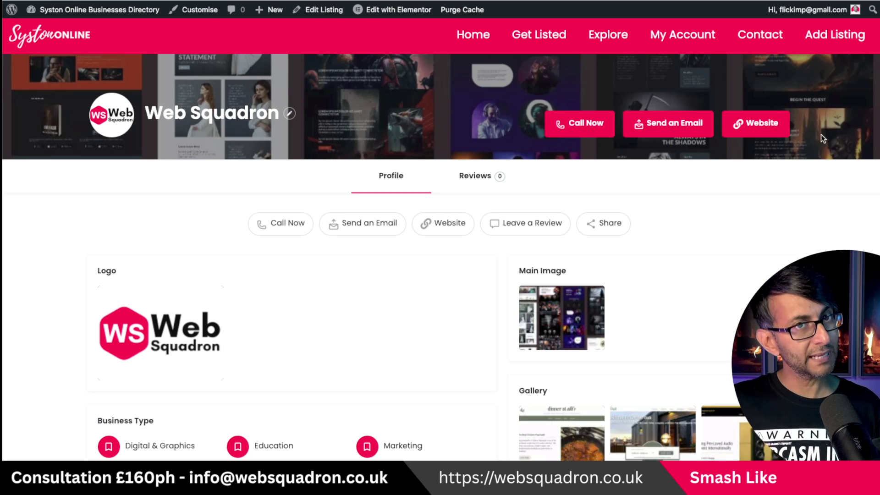
scroll(543, 92, down, 3)
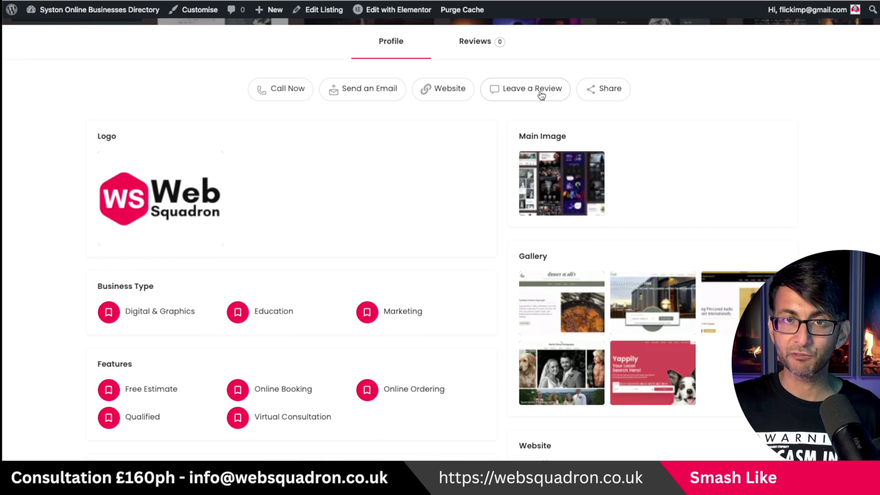
scroll(436, 331, down, 2)
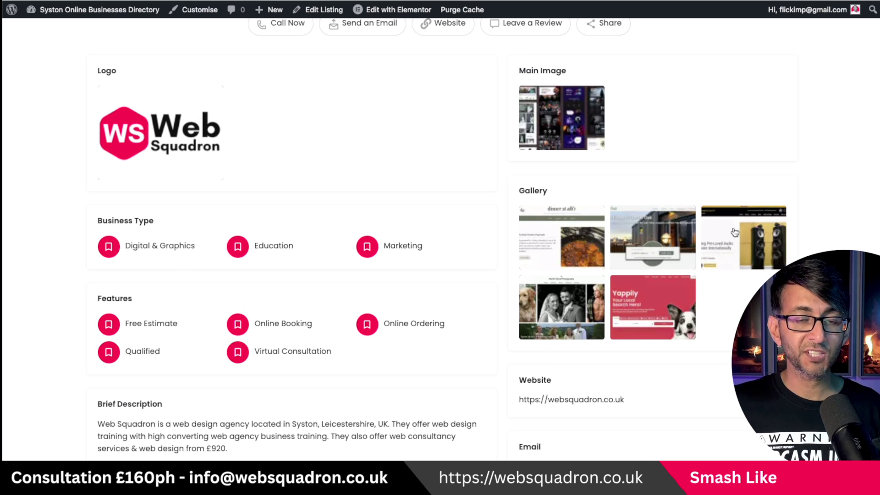
scroll(353, 131, down, 2)
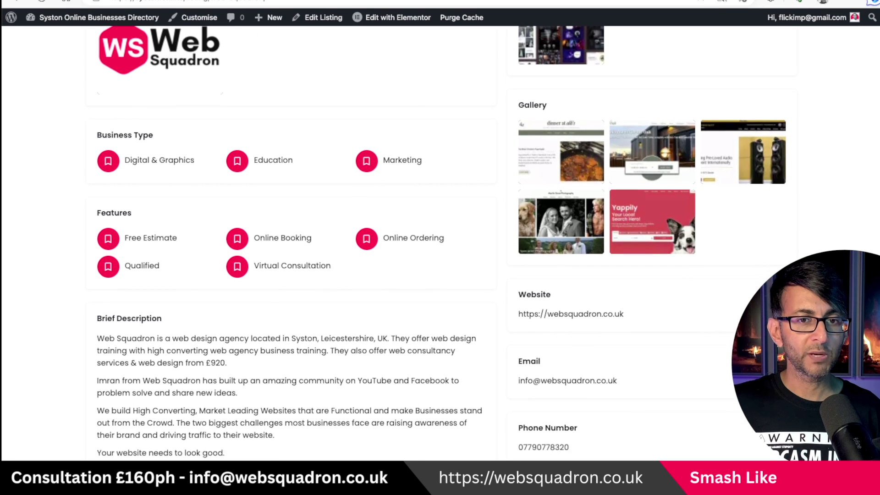
scroll(52, 311, down, 4)
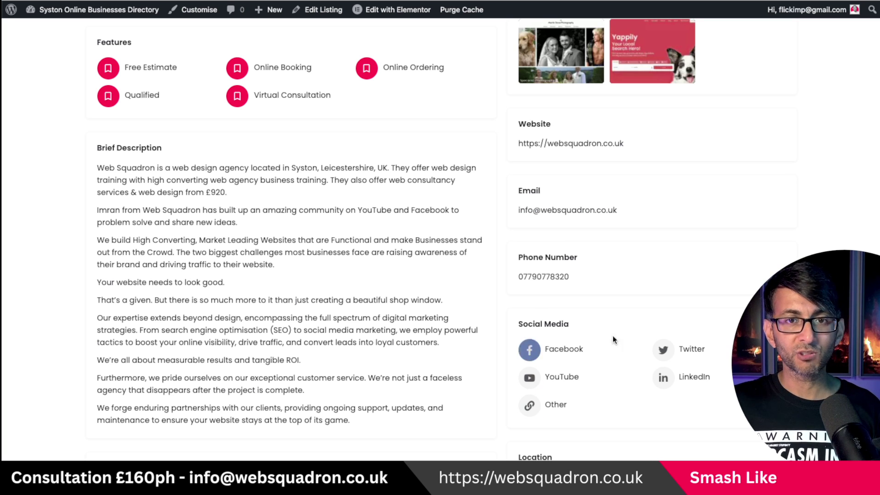
scroll(838, 348, down, 7)
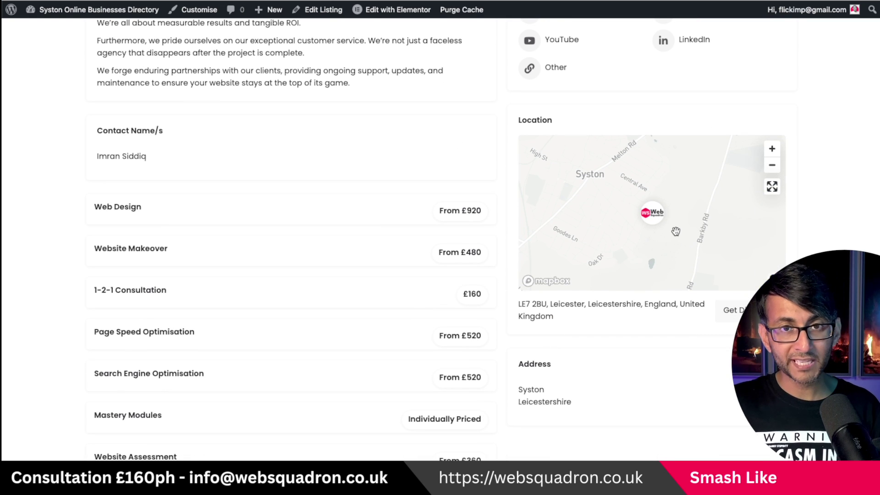
scroll(417, 345, down, 1)
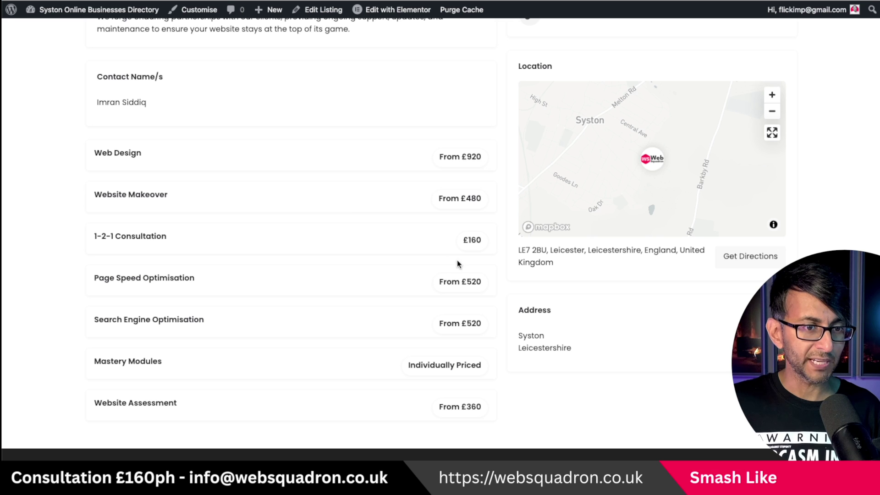
scroll(293, 248, up, 15)
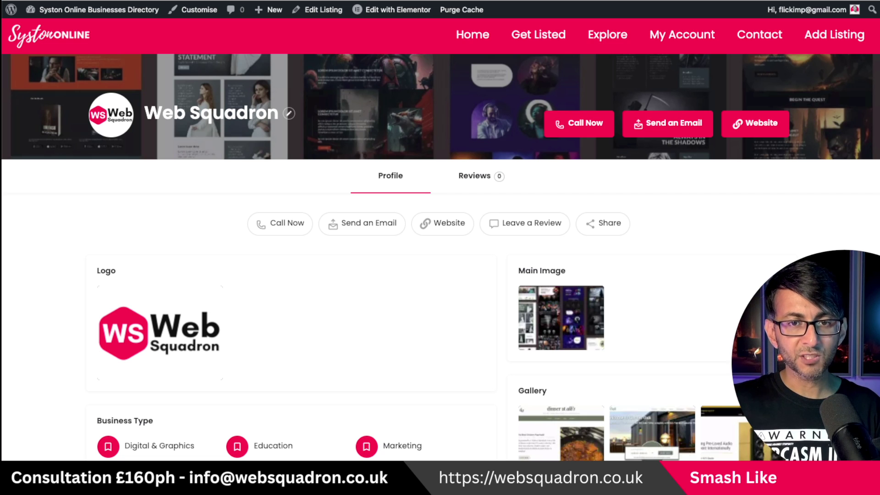
scroll(440, 247, down, 2)
scroll(440, 247, up, 2)
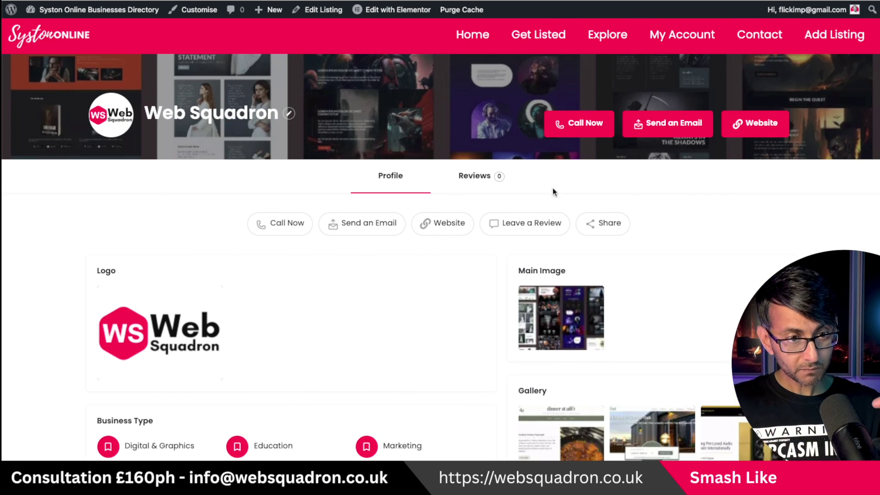
scroll(518, 323, down, 2)
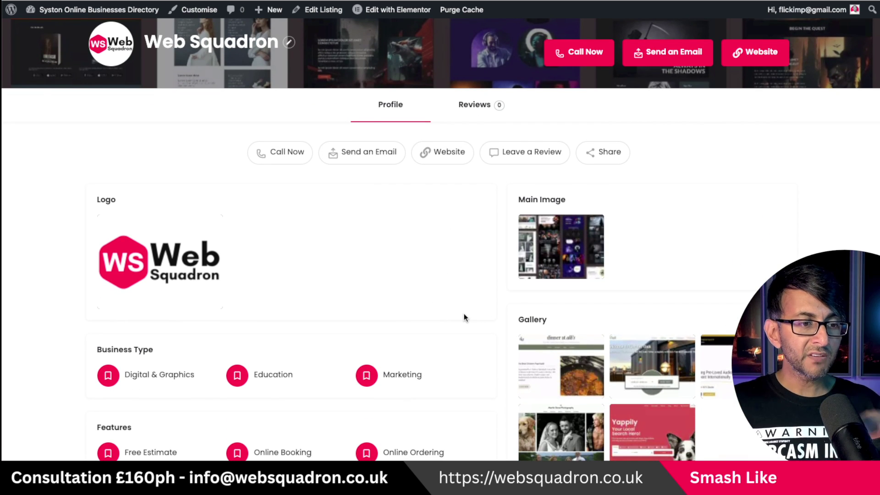
scroll(464, 316, up, 2)
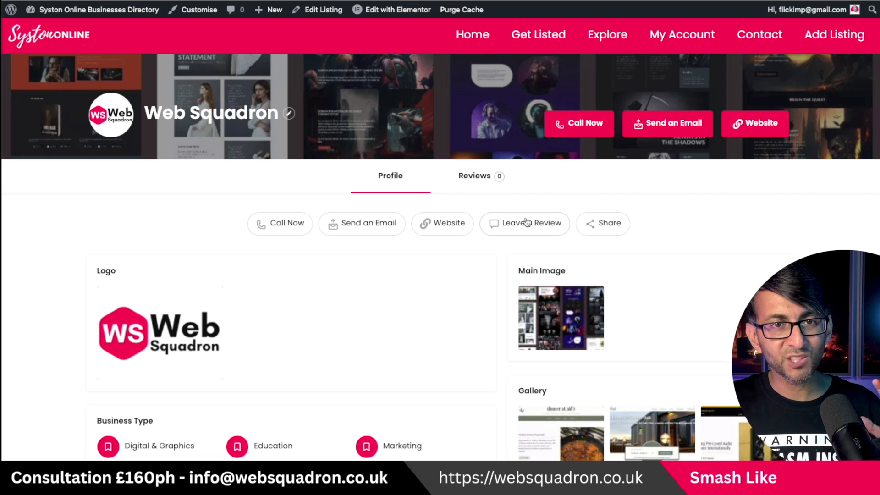
Examine what the Free Listing package includes on the Choose a Package page, down to its purchase option
scroll(692, 290, down, 1)
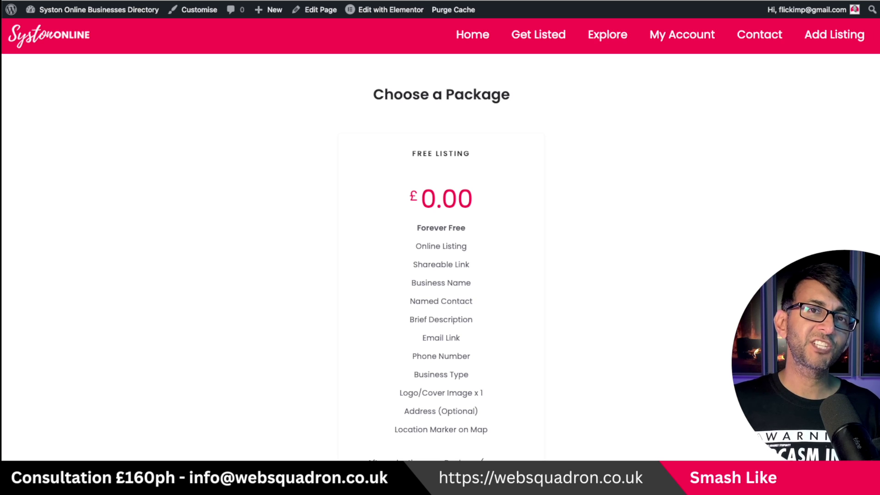
scroll(441, 239, down, 2)
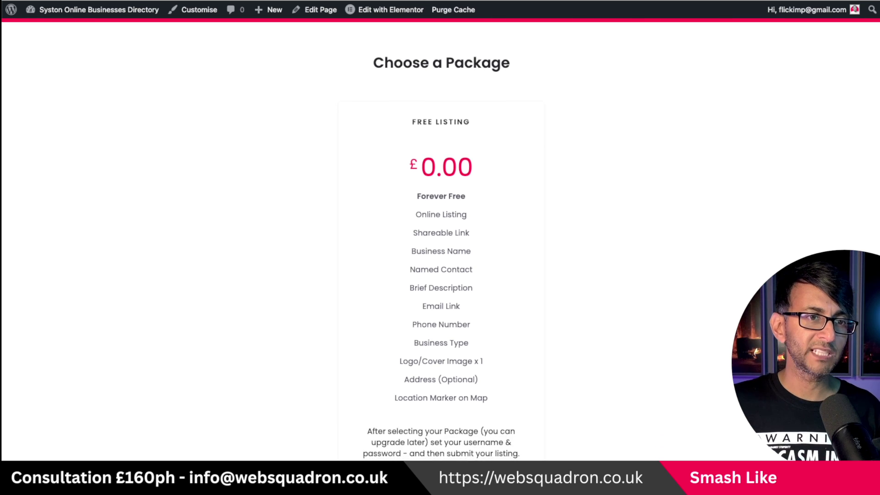
scroll(568, 196, up, 1)
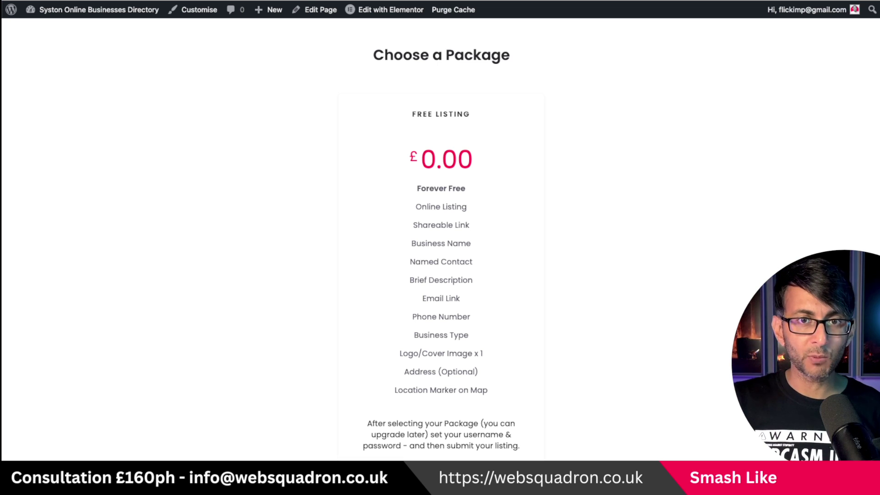
scroll(441, 243, down, 2)
scroll(441, 238, down, 4)
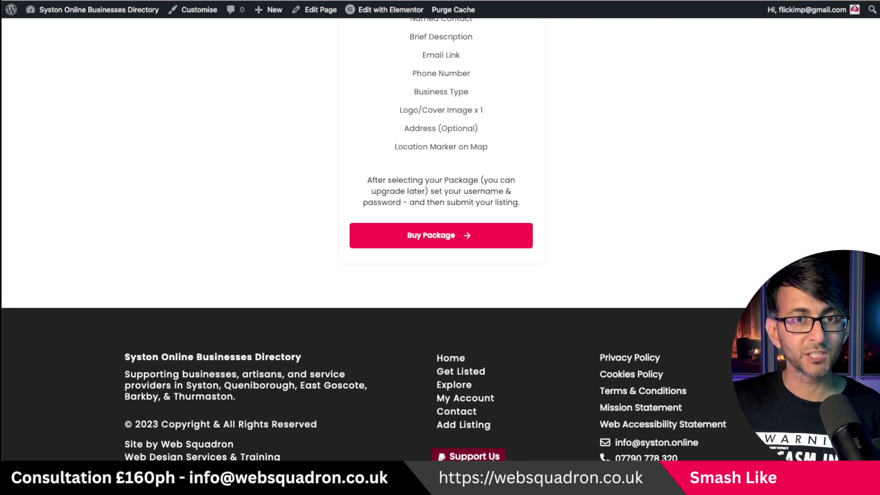
scroll(494, 457, up, 1)
scroll(494, 454, up, 6)
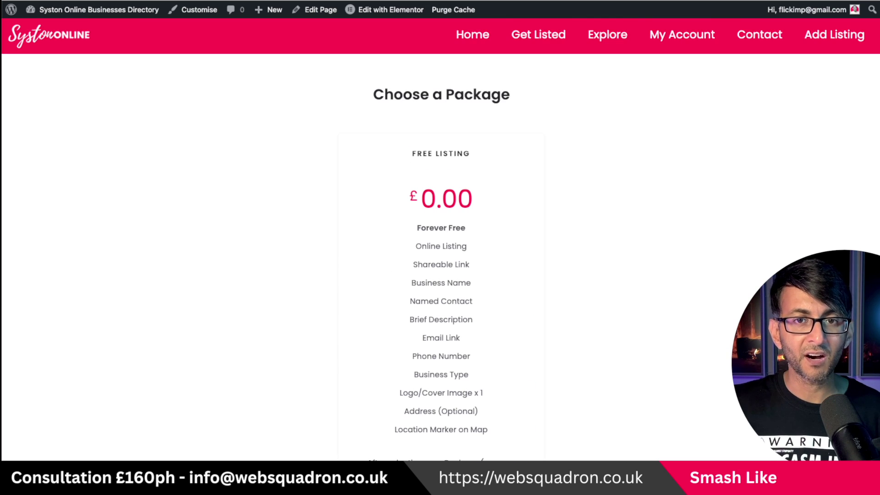
Return to the Syston Online home page and look through its sections on free advertising and areas covered
click(477, 40)
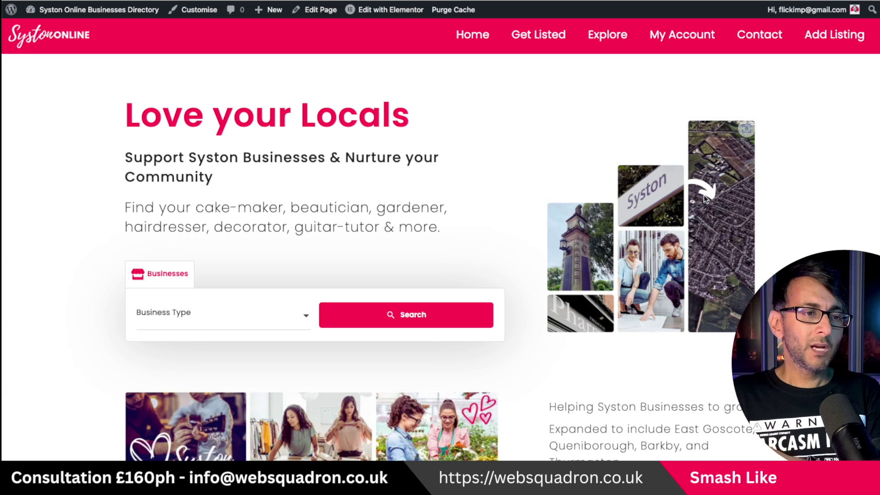
scroll(746, 188, down, 10)
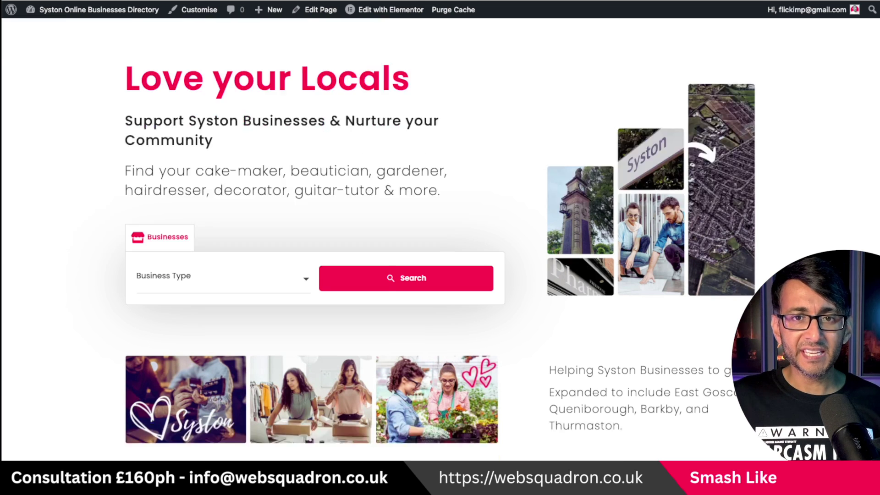
scroll(440, 238, down, 15)
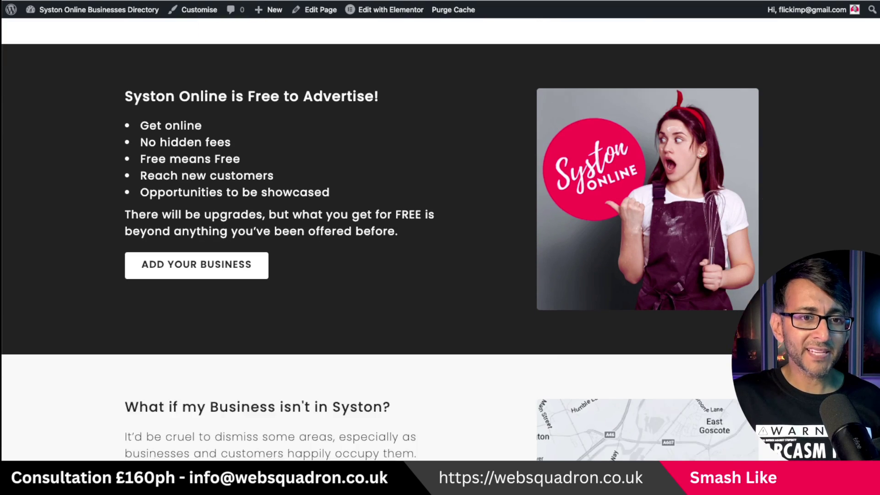
scroll(440, 238, down, 3)
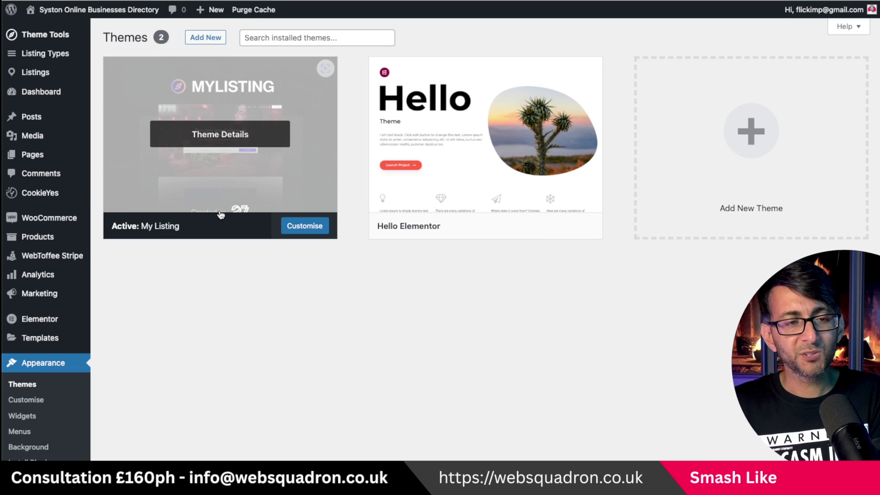
Delete the inactive Hello Elementor theme from the installed WordPress themes
click(518, 195)
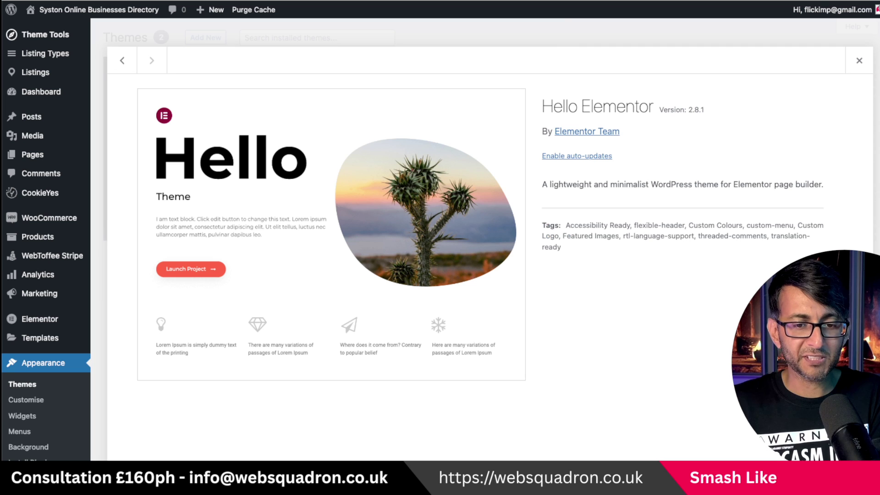
click(752, 285)
click(549, 73)
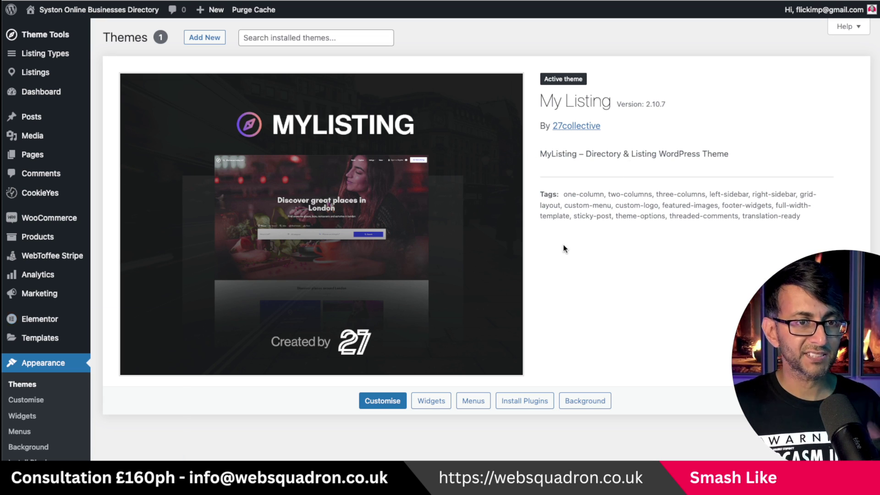
View Elementor's general settings, and open the Poppins custom font for editing
mouse_move(78, 319)
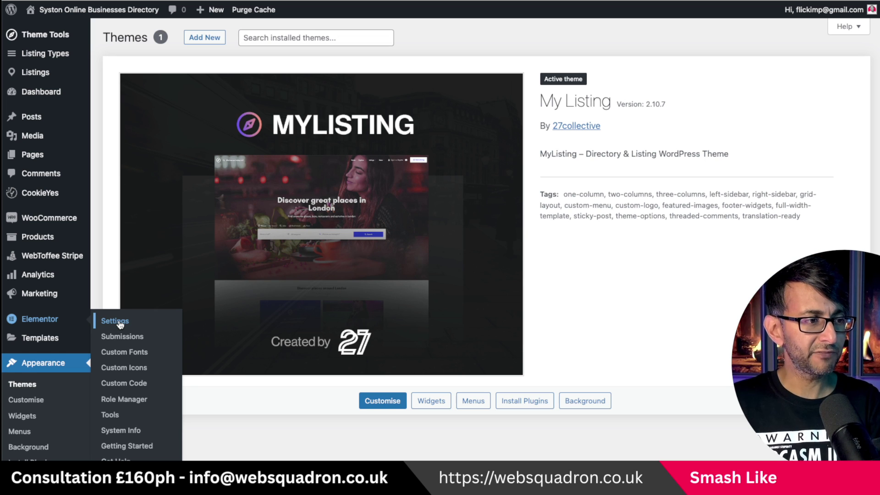
click(121, 325)
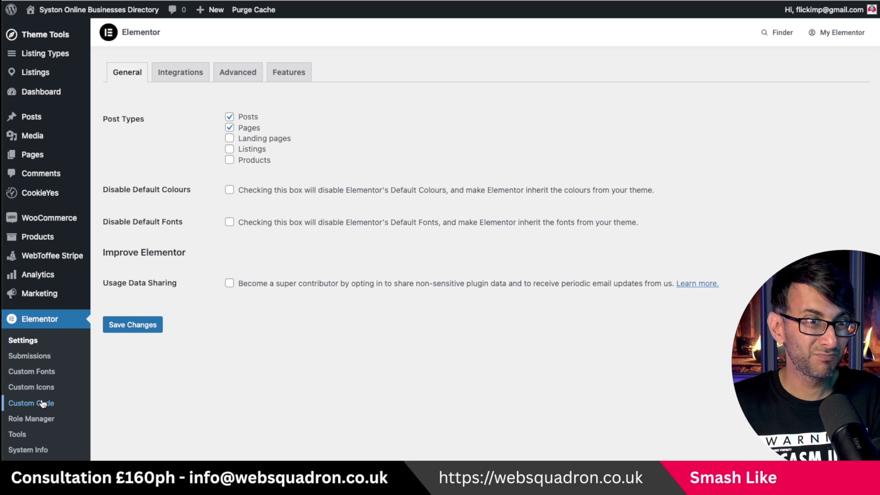
click(50, 378)
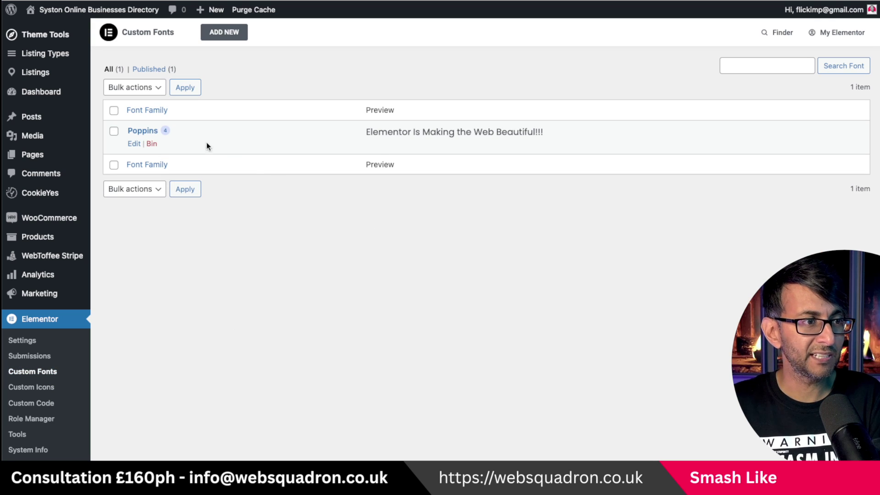
click(134, 143)
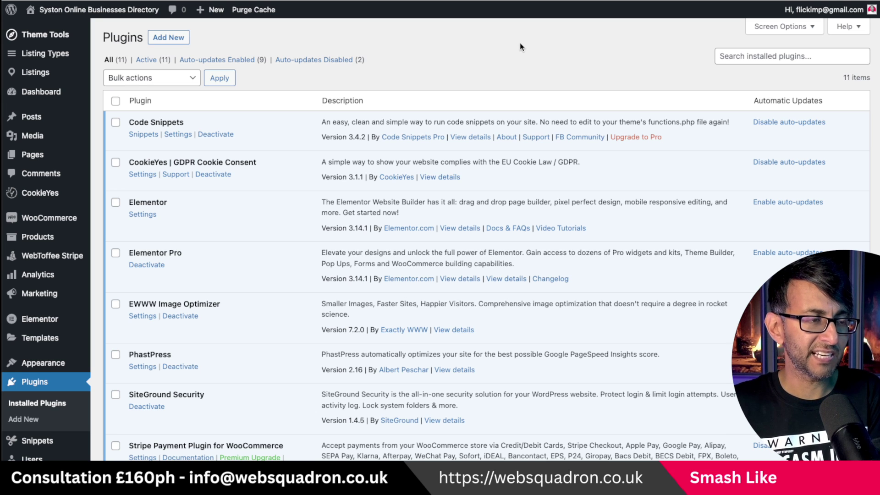
Open the list of snippets from the Code Snippets plugin
click(144, 135)
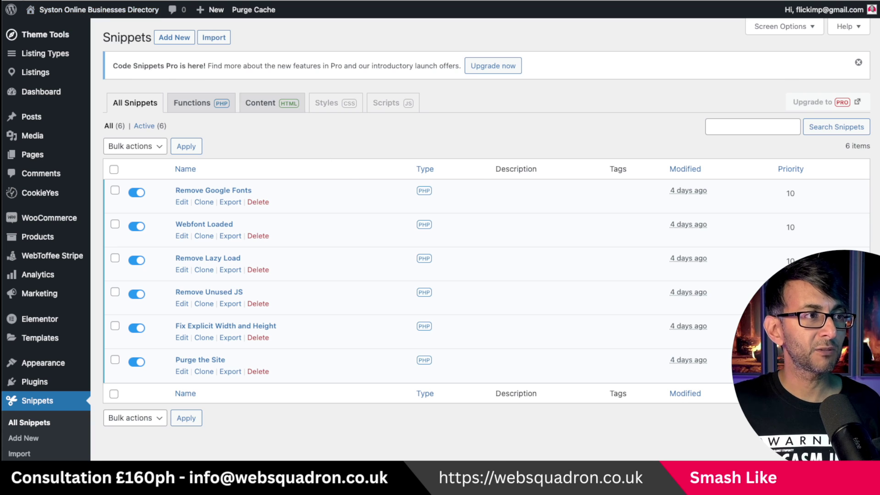
Switch to the MyListing theme page on ThemeForest and look through its features and compatibility details
click(115, 1)
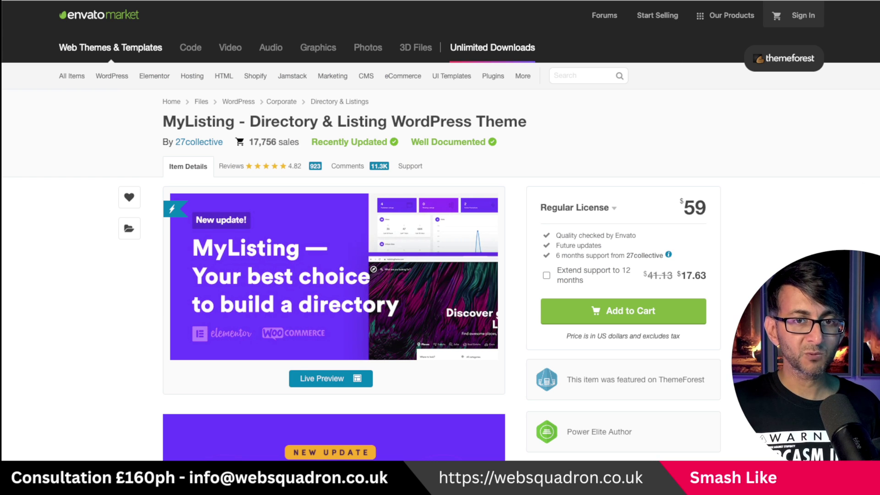
scroll(334, 275, down, 15)
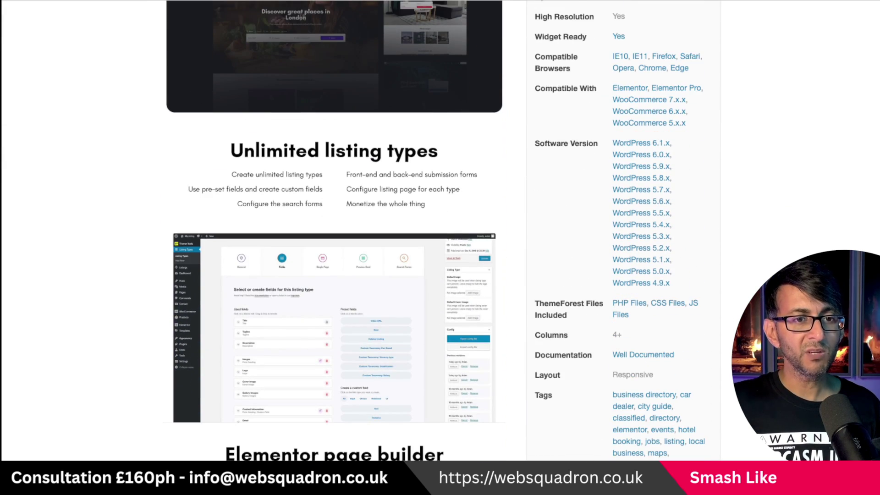
scroll(333, 229, up, 3)
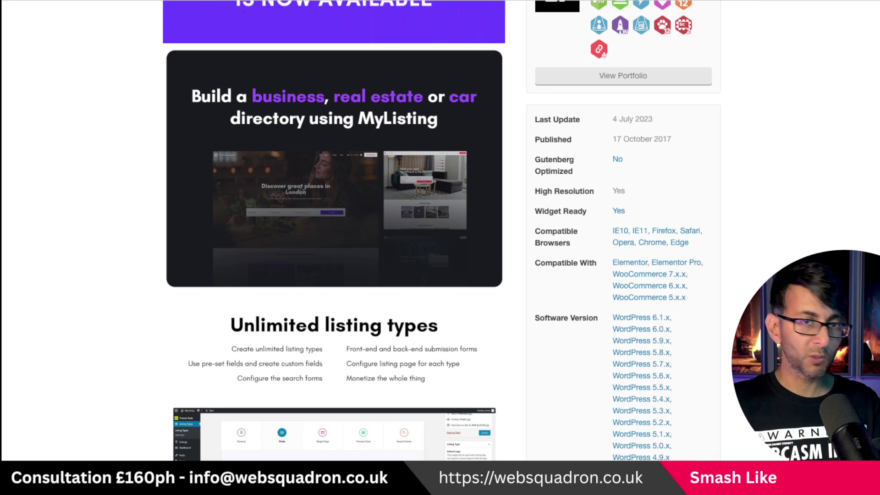
Look over the MyListing theme's ThemeForest page, from its licence and price details to the listing types and page builder sections
scroll(334, 230, up, 12)
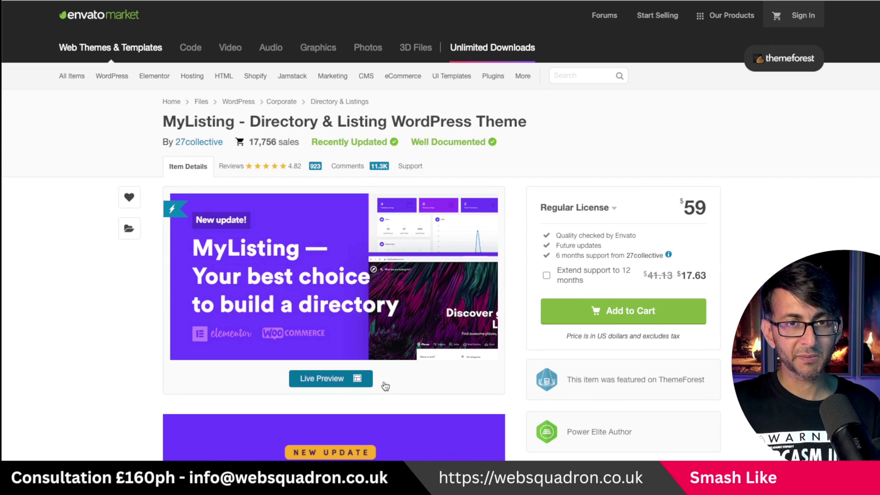
scroll(333, 275, down, 15)
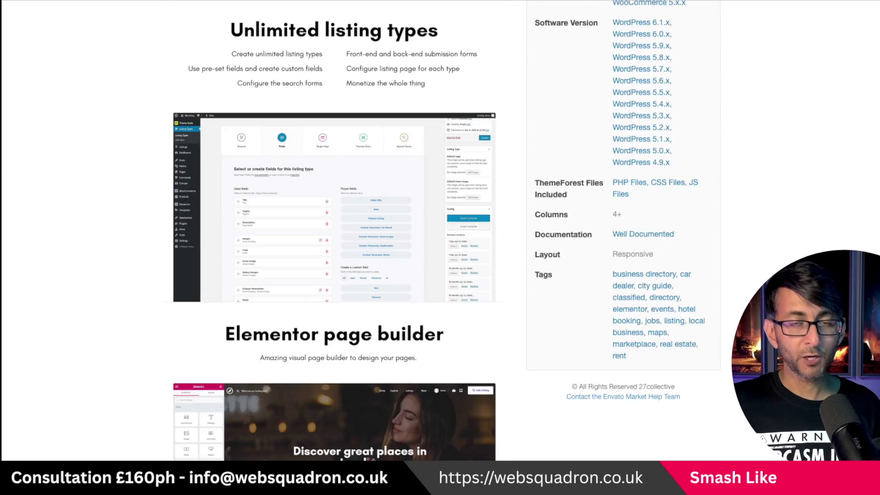
scroll(334, 275, up, 18)
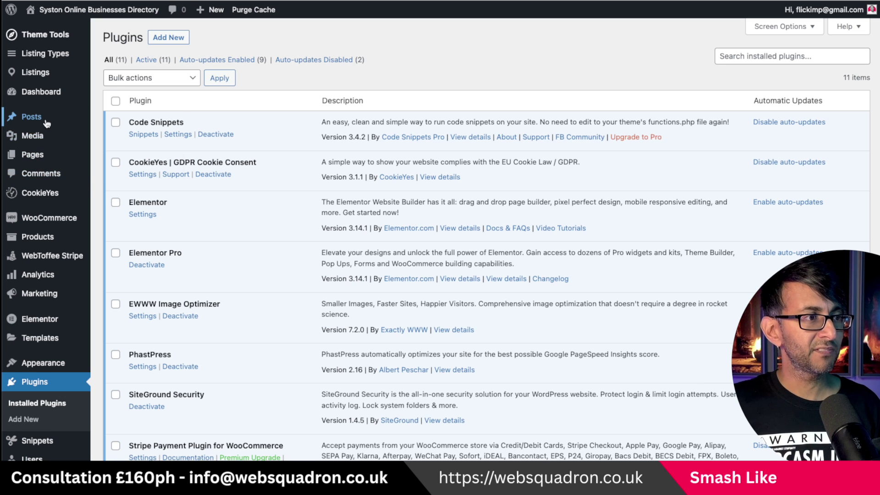
Open the WordPress media library, view its items as a grid, and return to the installed plugins
mouse_move(38, 143)
click(108, 138)
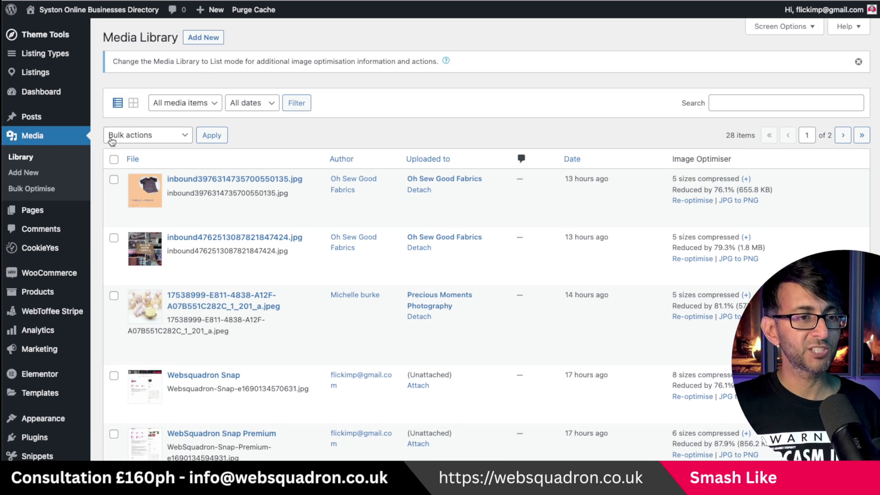
click(133, 103)
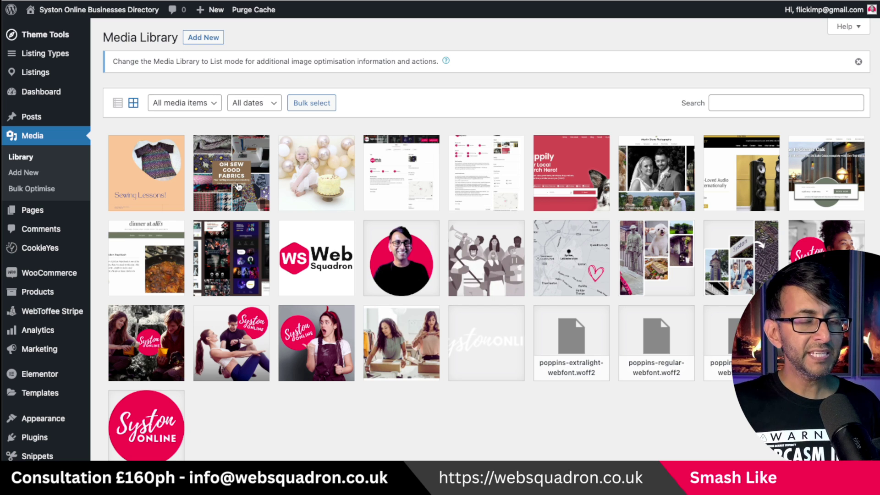
click(44, 443)
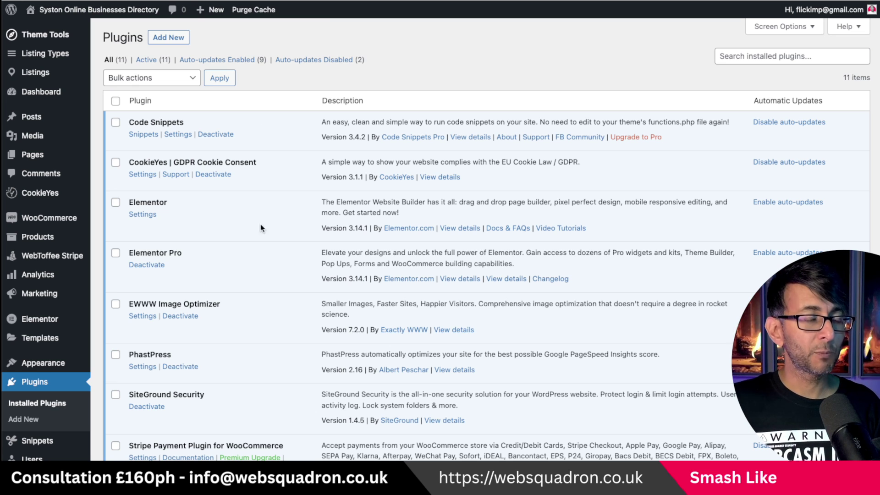
Show the media library as a list and open the file details of inbound4762513087821847424.jpg before returning to the plugins
mouse_move(69, 135)
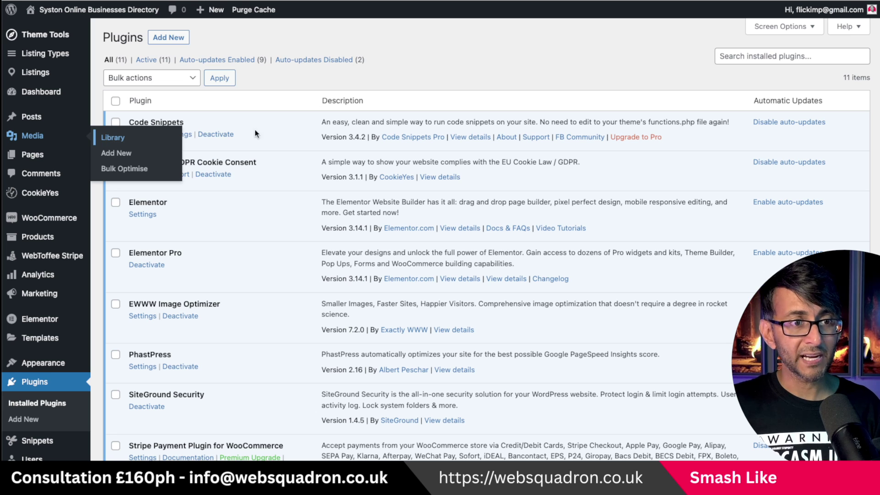
click(112, 137)
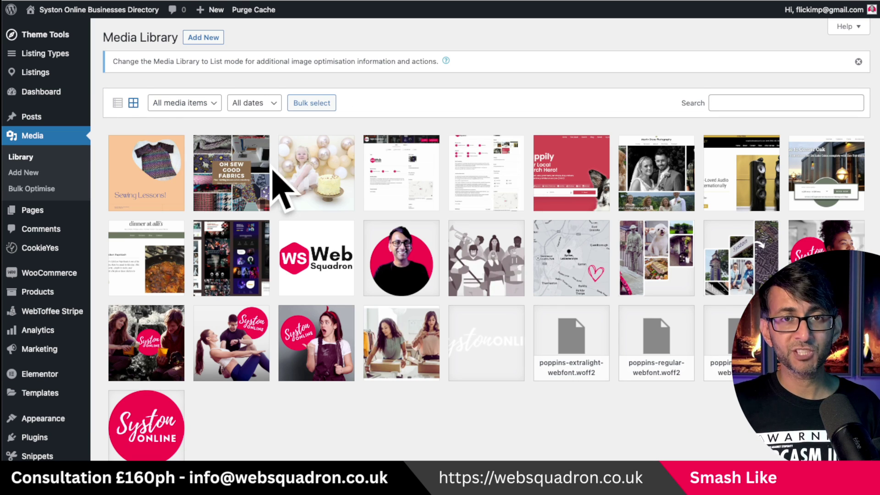
click(117, 102)
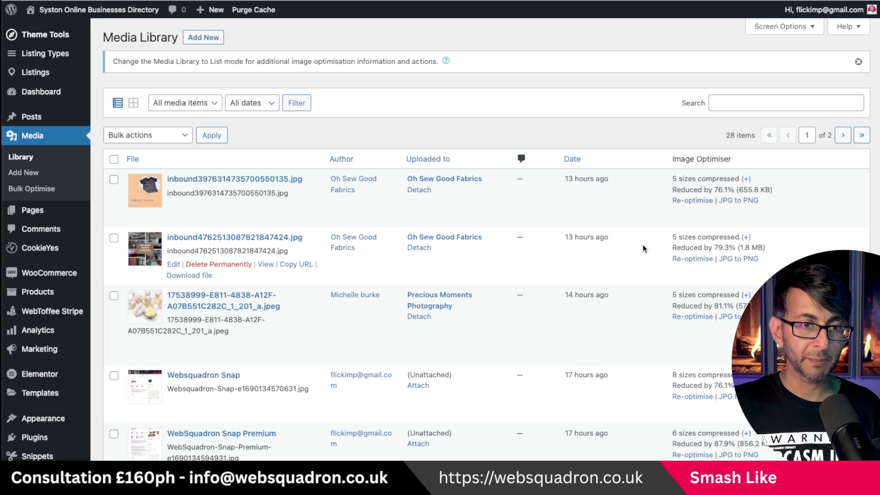
click(230, 237)
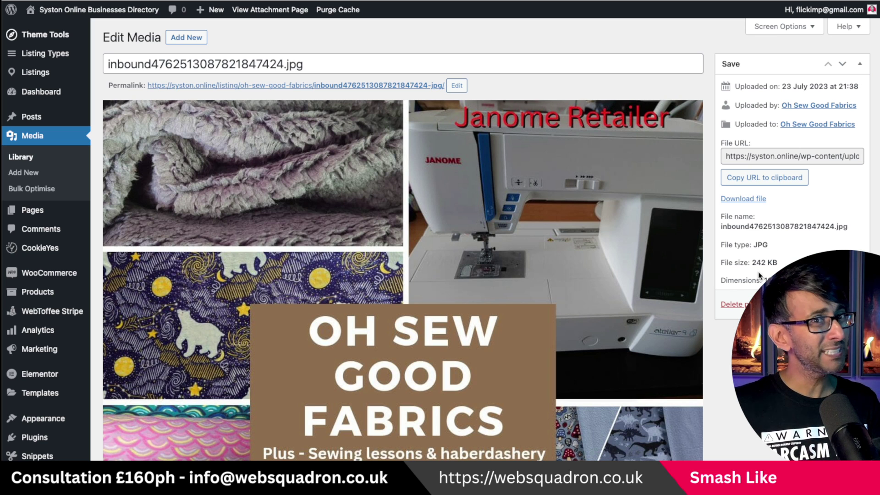
click(38, 441)
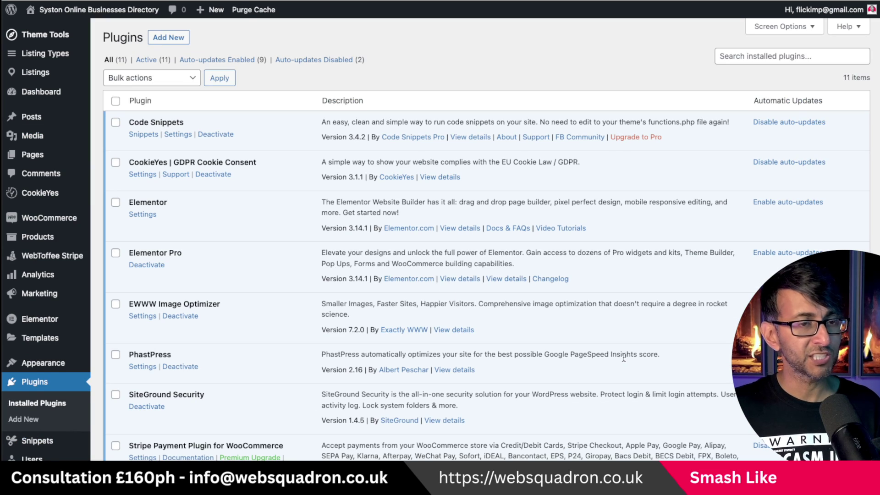
Review the installed plugins from Code Snippets down to WP Meteor
scroll(623, 357, down, 2)
scroll(623, 357, down, 3)
scroll(216, 243, up, 2)
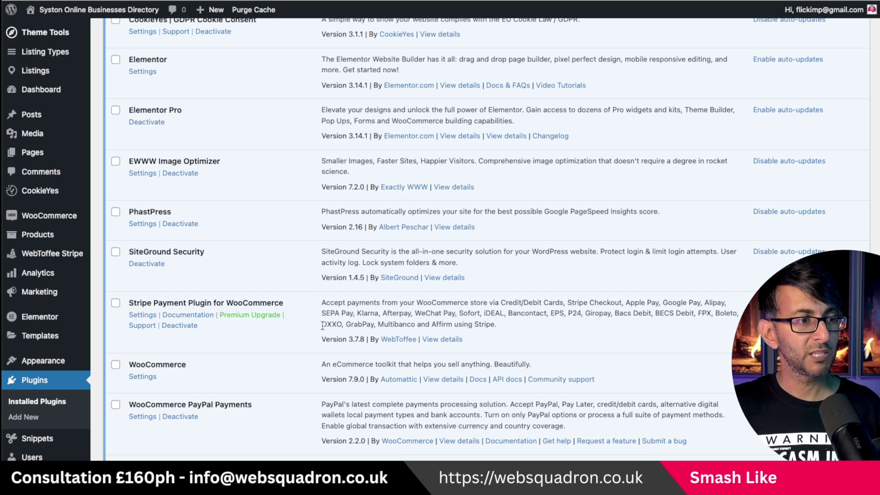
scroll(289, 302, down, 3)
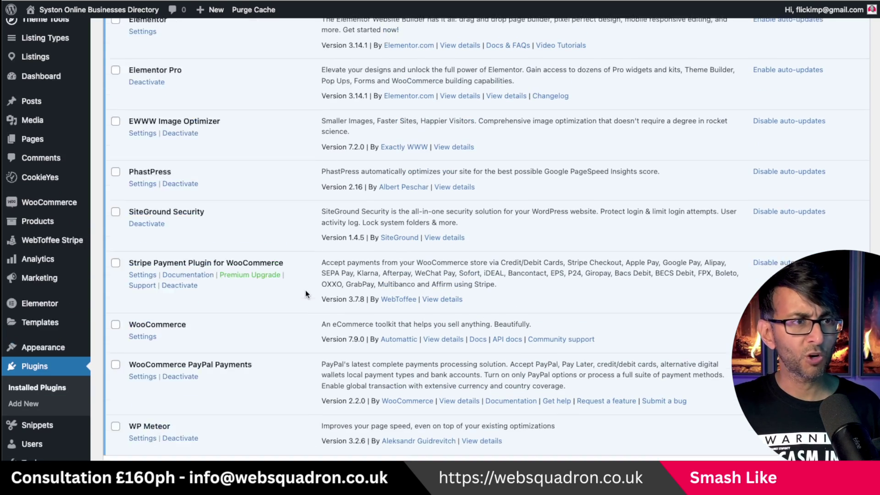
scroll(46, 171, up, 1)
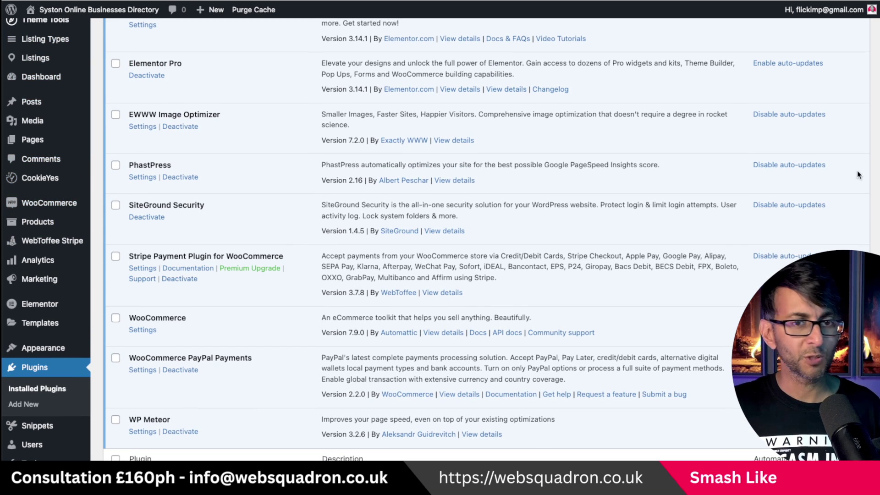
scroll(46, 91, up, 5)
Open the MyListing Theme Options and go through the General, Header, Footer and Explore settings
mouse_move(43, 37)
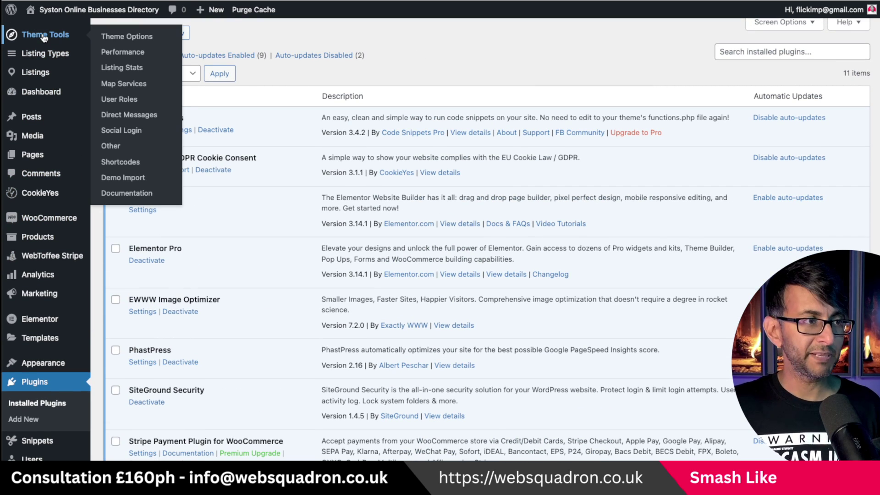
click(126, 37)
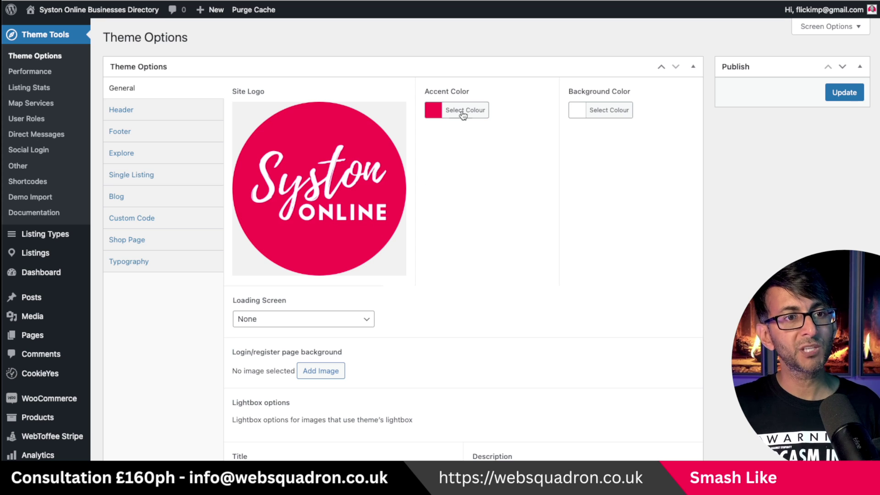
click(141, 111)
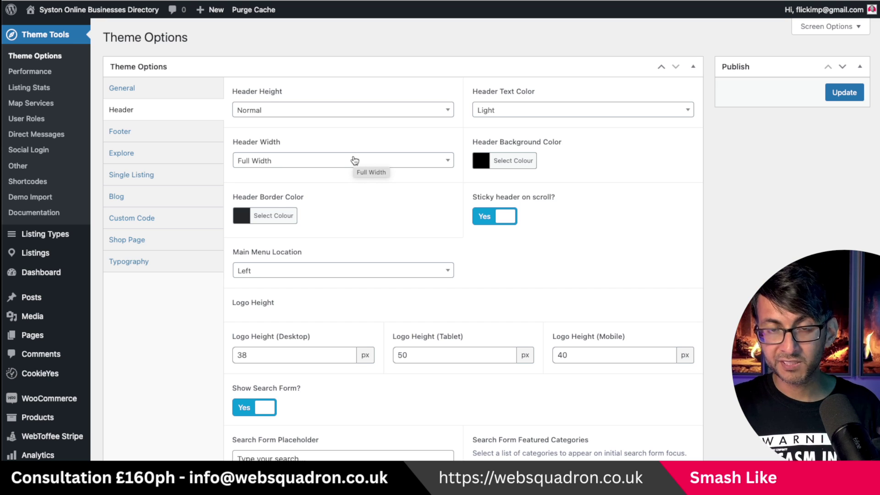
click(130, 148)
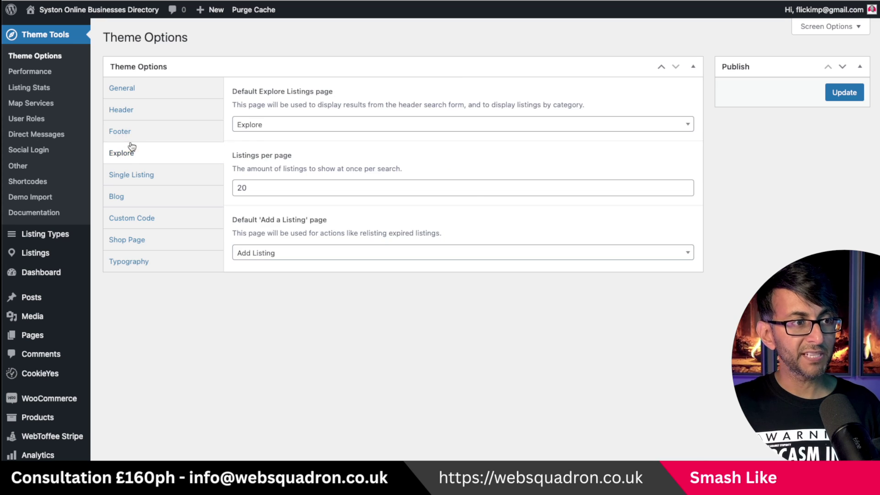
click(133, 136)
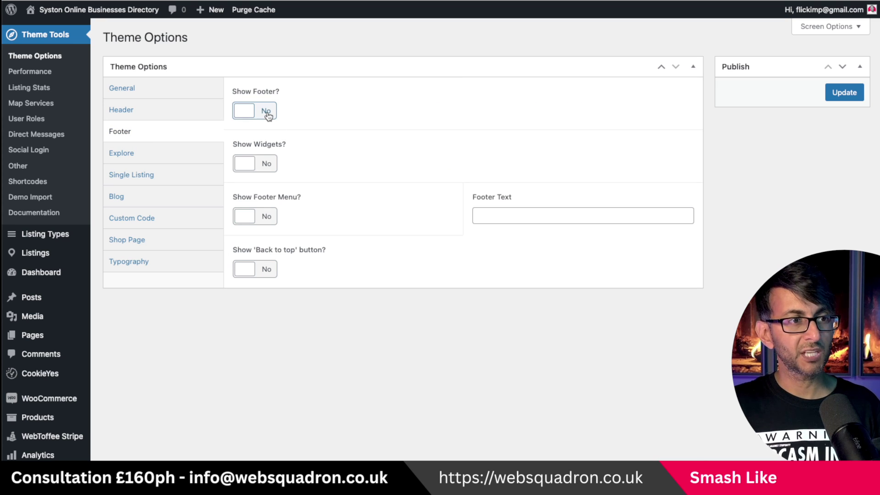
click(158, 113)
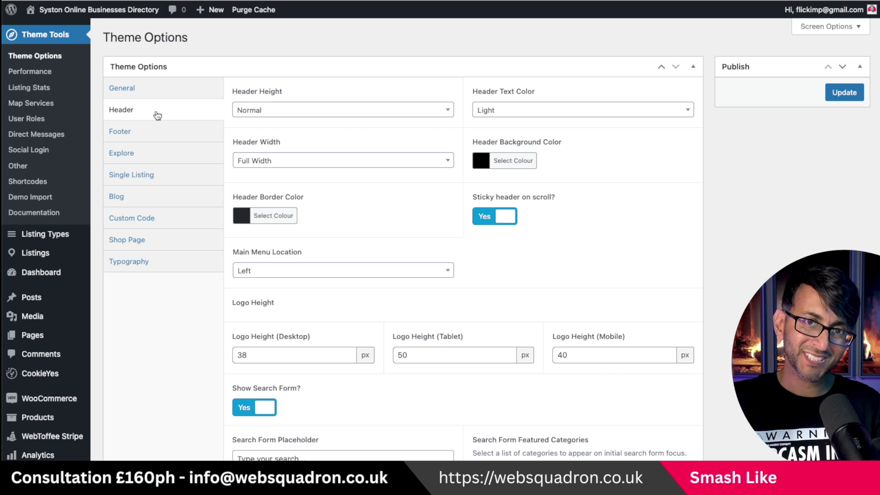
click(145, 161)
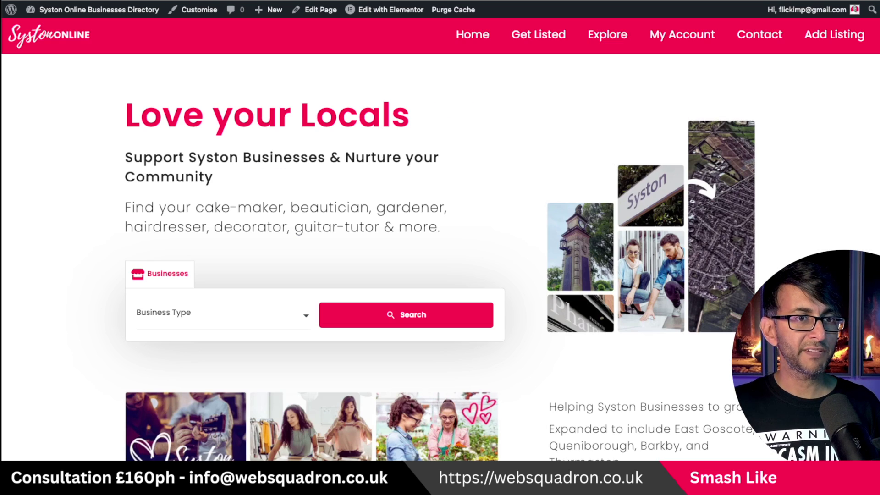
View the live site's Explore page, and review the Single Listing settings in Theme Options down to the overlay opacity
click(605, 36)
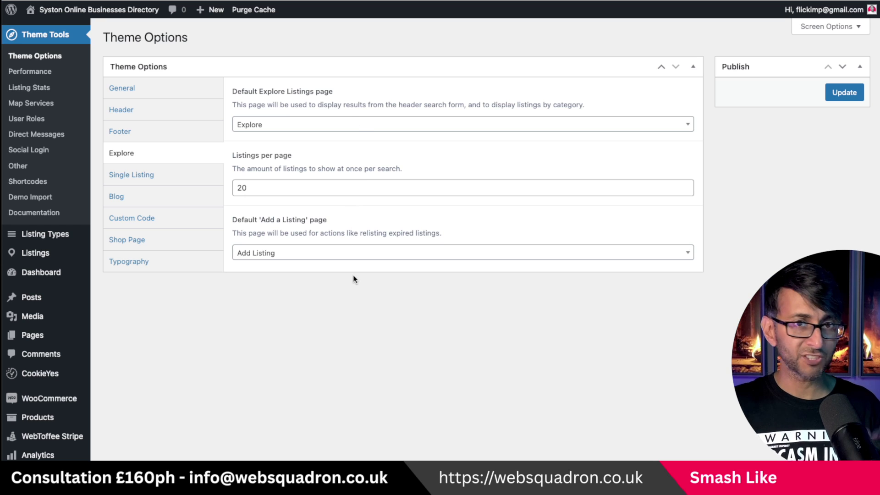
click(146, 180)
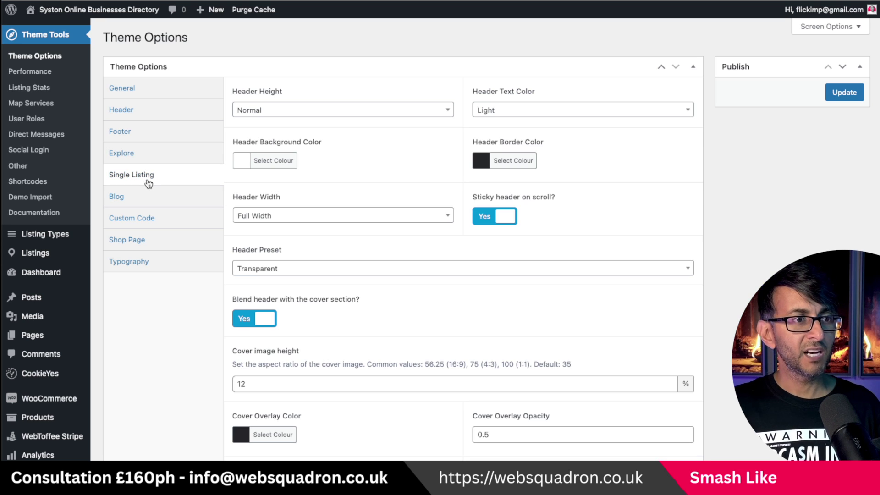
scroll(829, 138, down, 5)
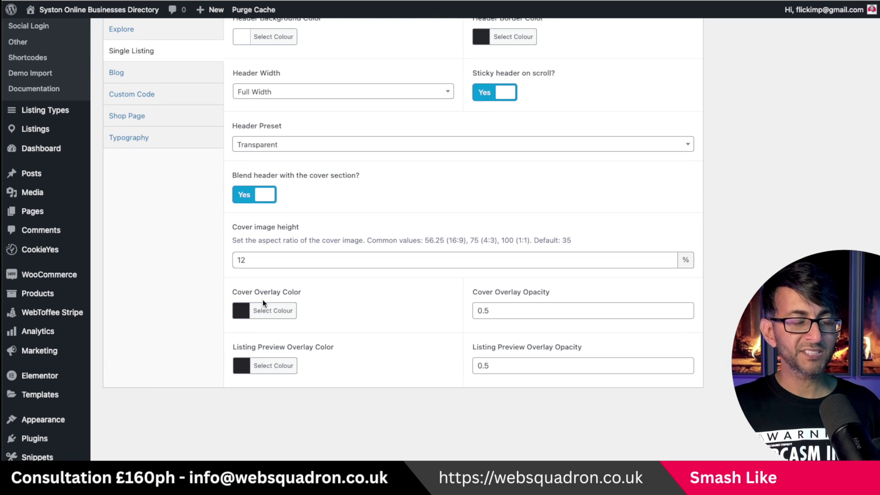
Open the Web Squadron listing from the live Explore page, enlarge its main image and close the enlarged view
click(99, 10)
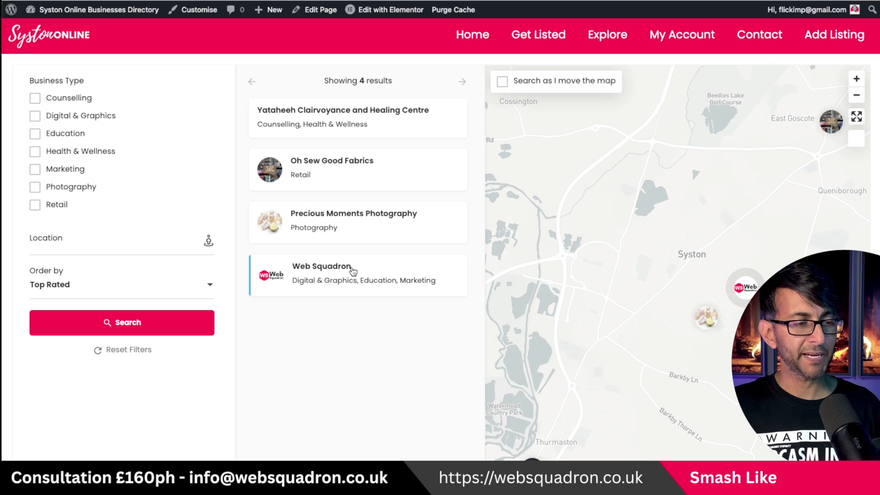
click(350, 270)
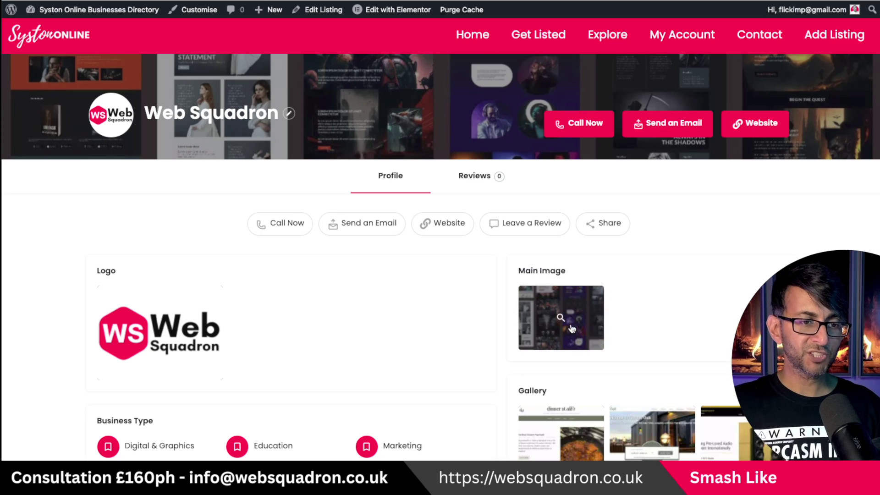
click(555, 322)
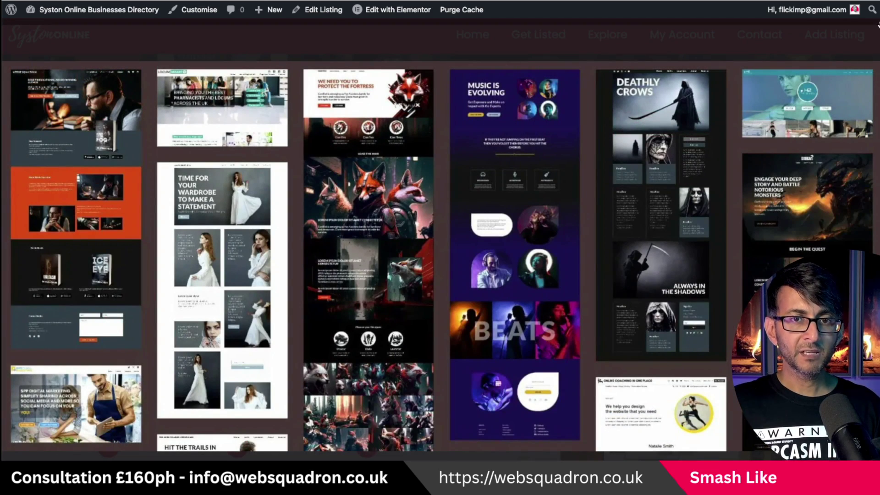
click(361, 57)
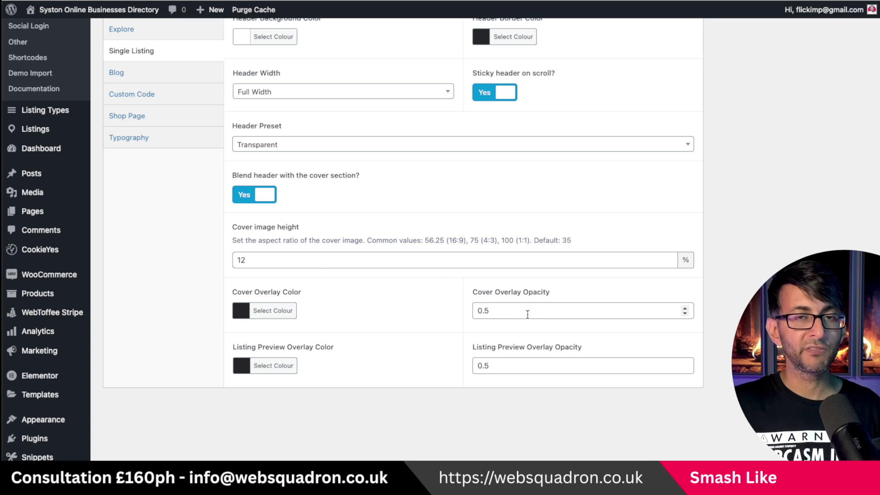
Check the Single Listing cover overlay settings and view the Blog settings in Theme Options
scroll(153, 83, down, 2)
scroll(161, 111, up, 2)
click(147, 83)
scroll(434, 269, up, 2)
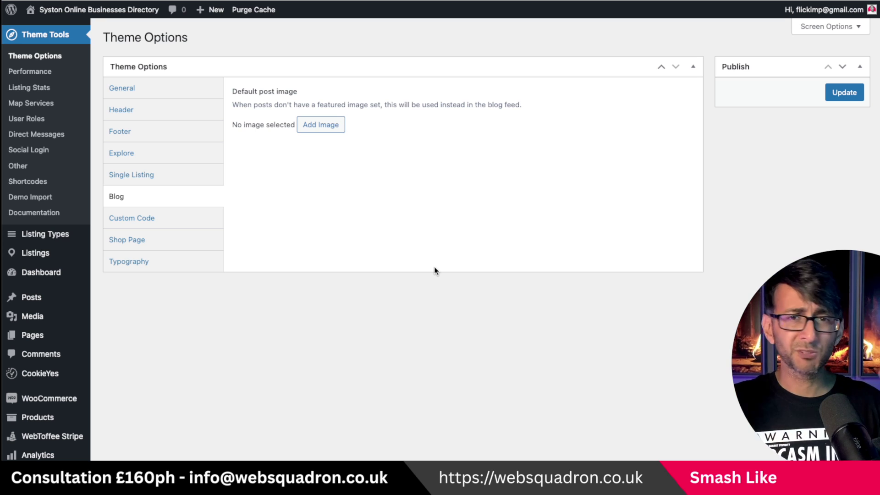
Delete the .level-featured .ad-badge rule from the theme's custom CSS, keeping the .finder-map i rule
click(174, 219)
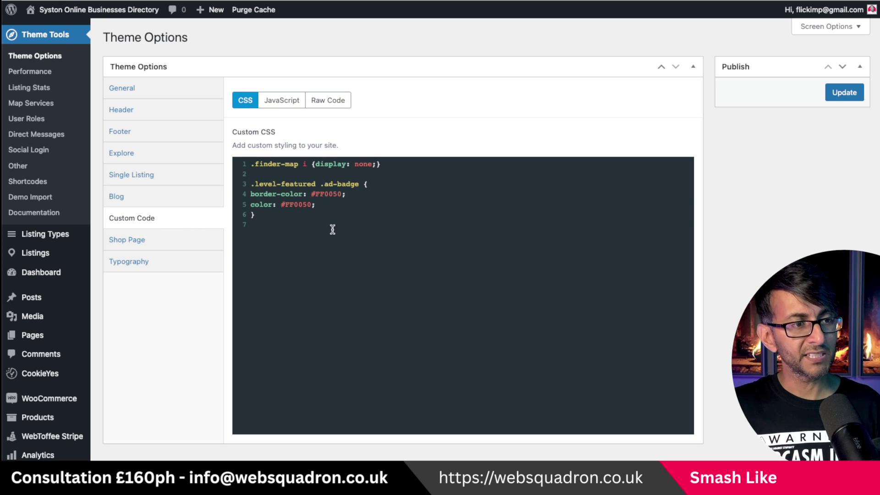
drag(332, 229, 246, 188)
key(BackSpace)
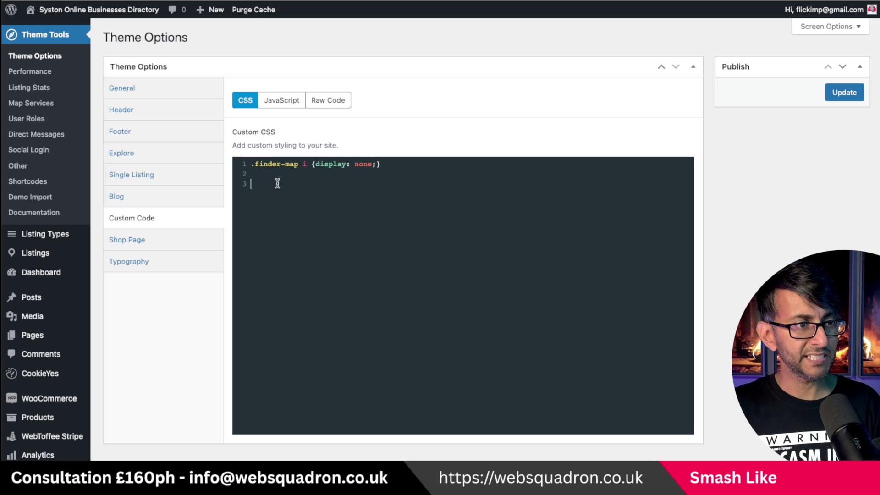
Examine the .finder-map i CSS rule alongside the live Explore page's map markers, and view the Shop Page settings in Theme Options
drag(255, 168, 381, 165)
click(399, 185)
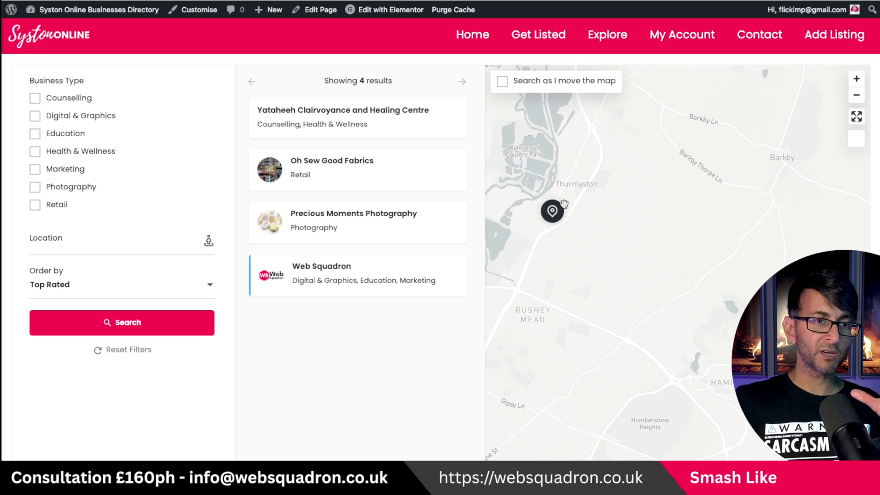
click(563, 203)
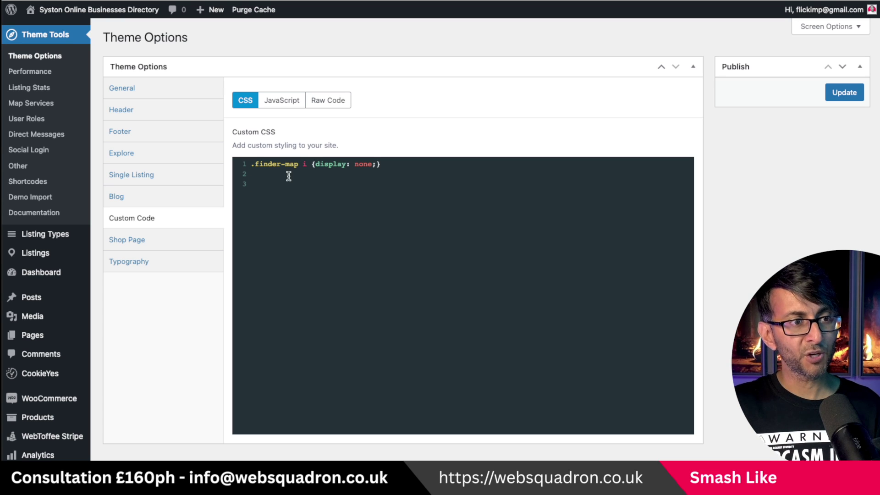
click(426, 187)
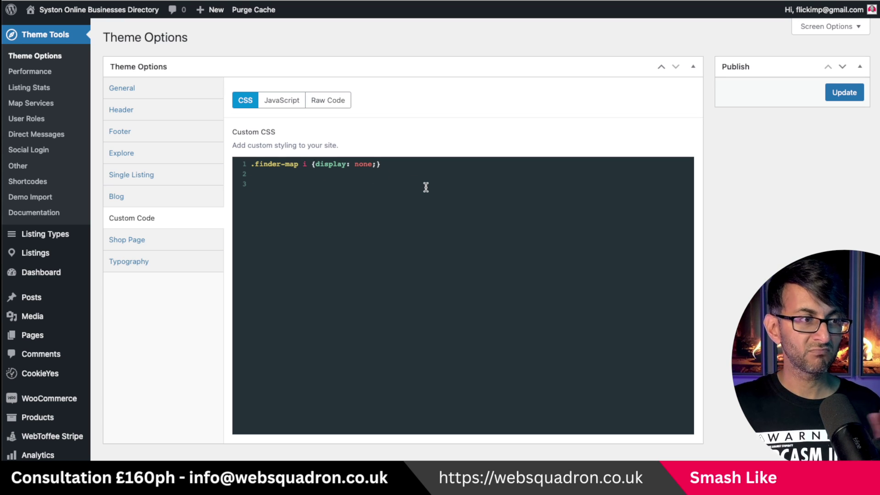
click(157, 240)
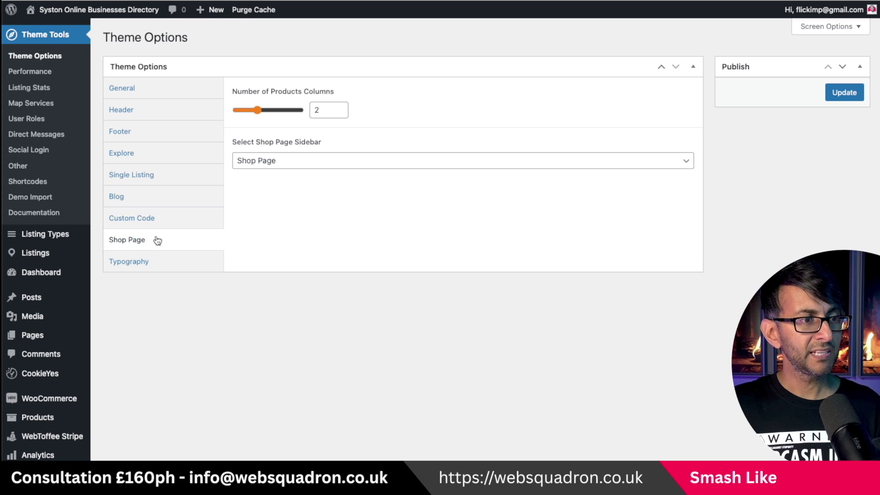
View the Typography settings, and remove and regenerate the preview card cache for All Listing Types
click(168, 265)
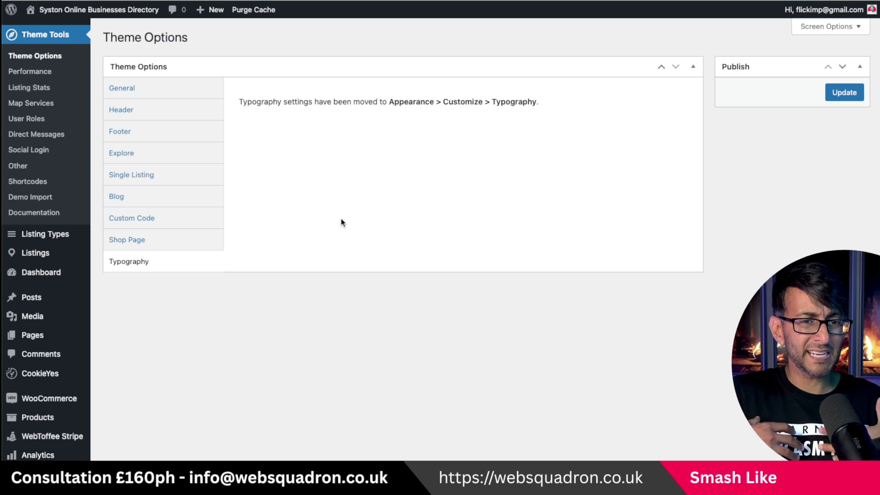
click(21, 73)
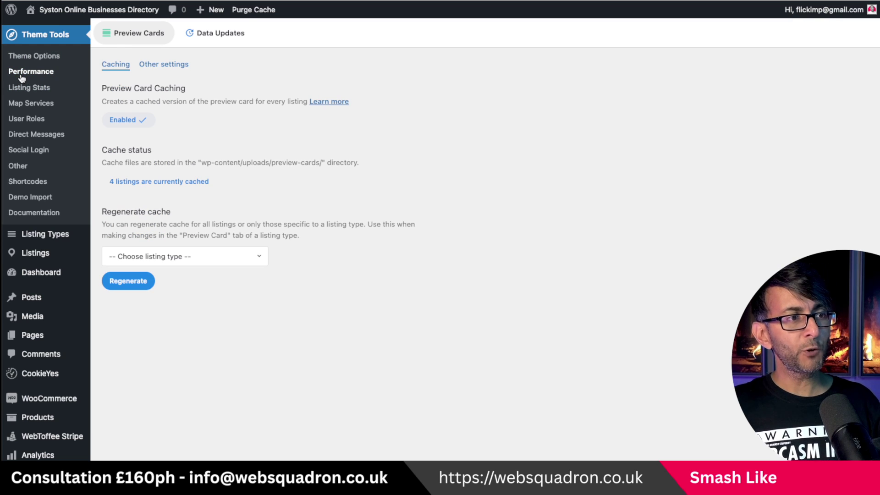
click(185, 260)
click(169, 270)
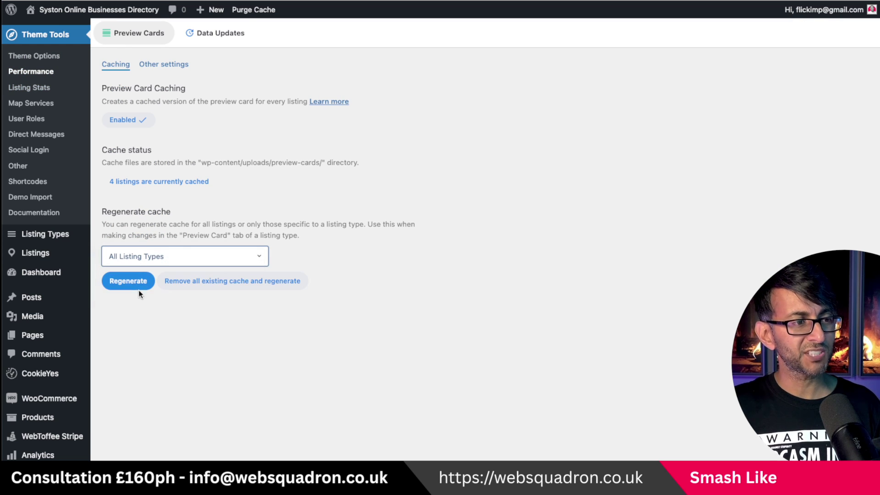
click(206, 285)
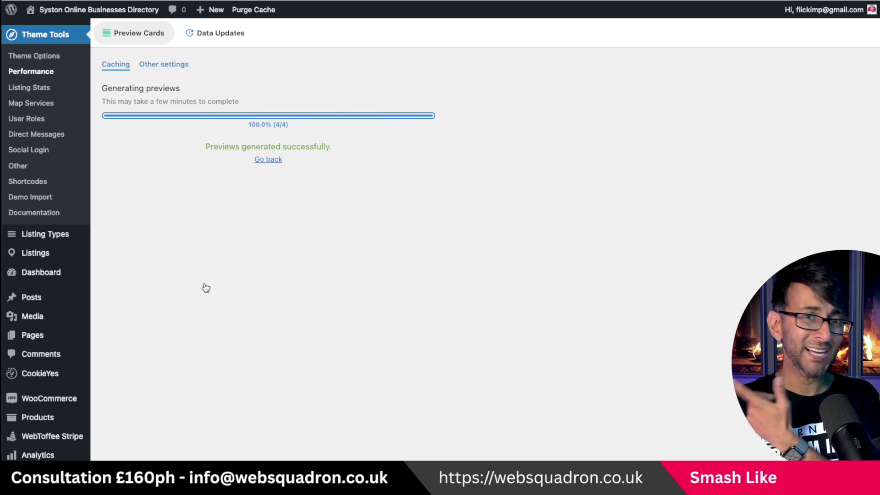
Examine the Listing Stats settings, covering cache duration, stat boxes, My Listings page boxes, visits chart and color palette
click(32, 87)
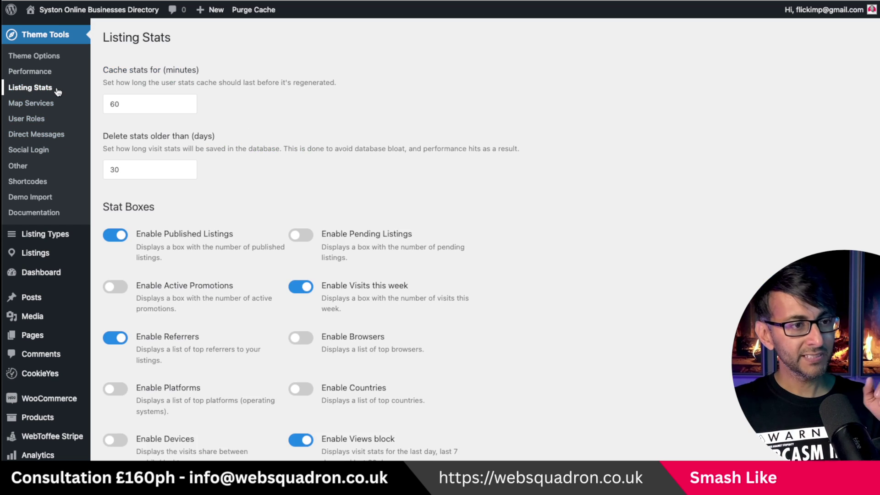
scroll(303, 239, down, 1)
scroll(303, 238, up, 1)
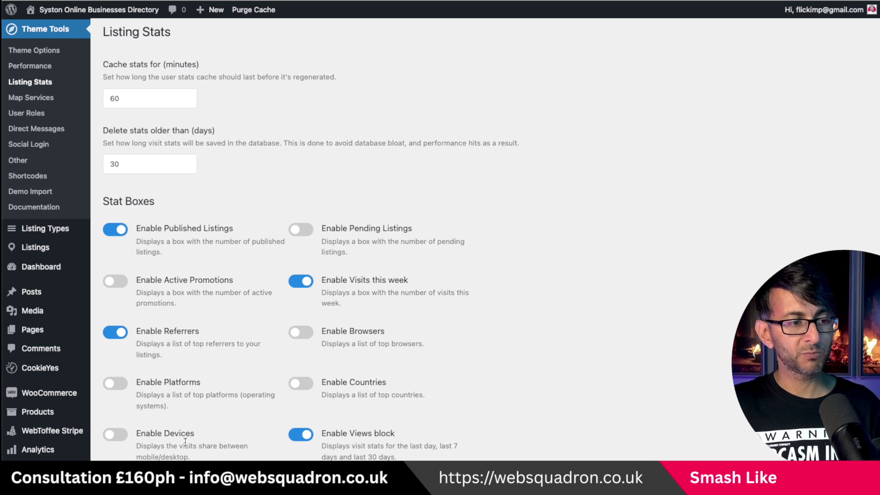
scroll(191, 439, up, 1)
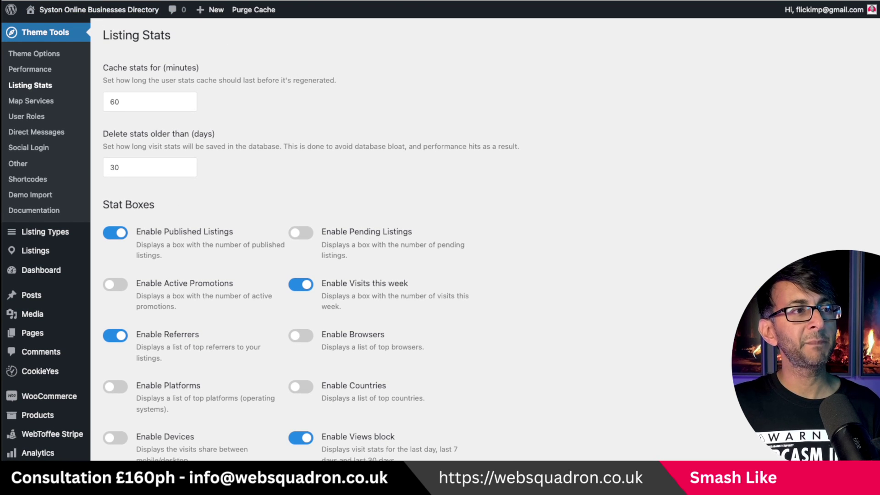
click(196, 1)
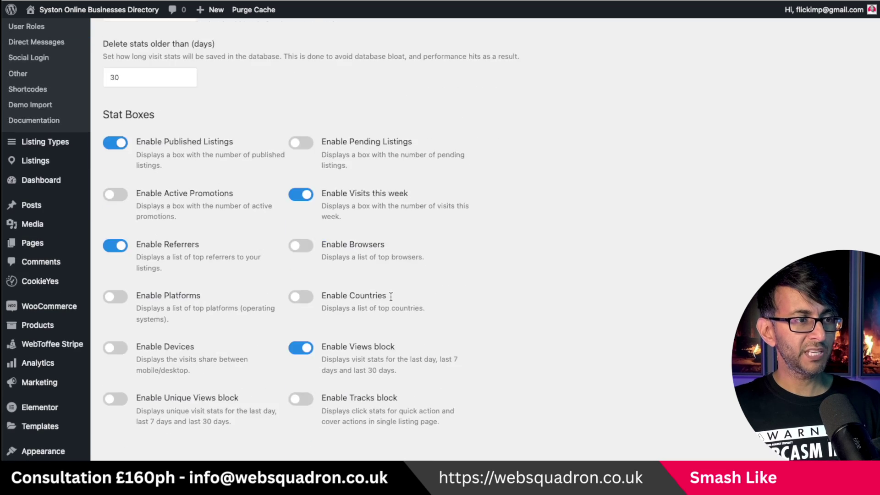
scroll(413, 312, down, 4)
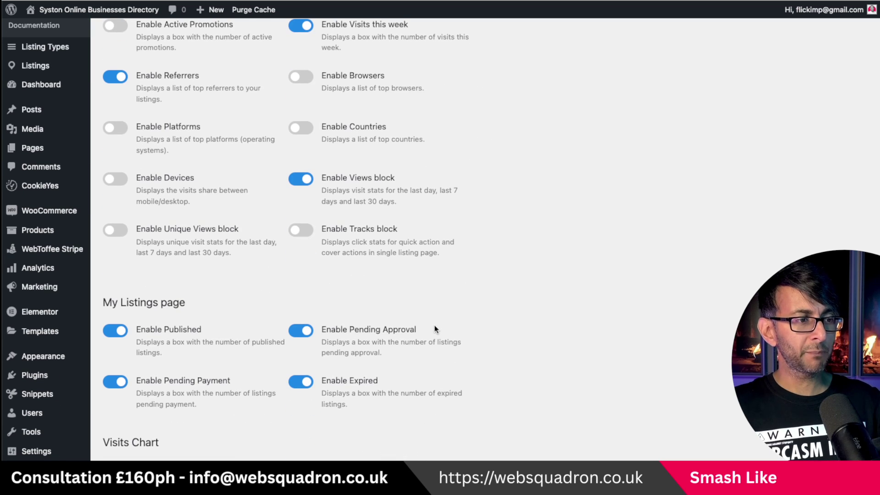
scroll(486, 366, down, 3)
scroll(500, 387, down, 2)
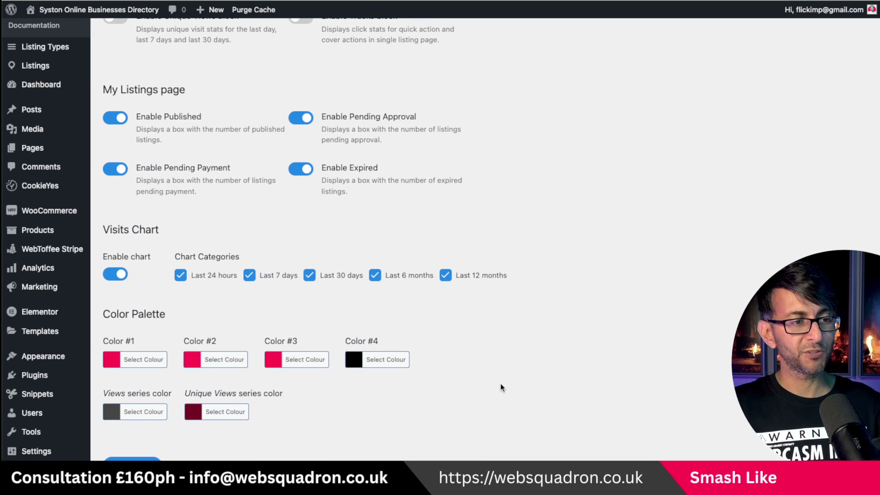
scroll(260, 330, up, 1)
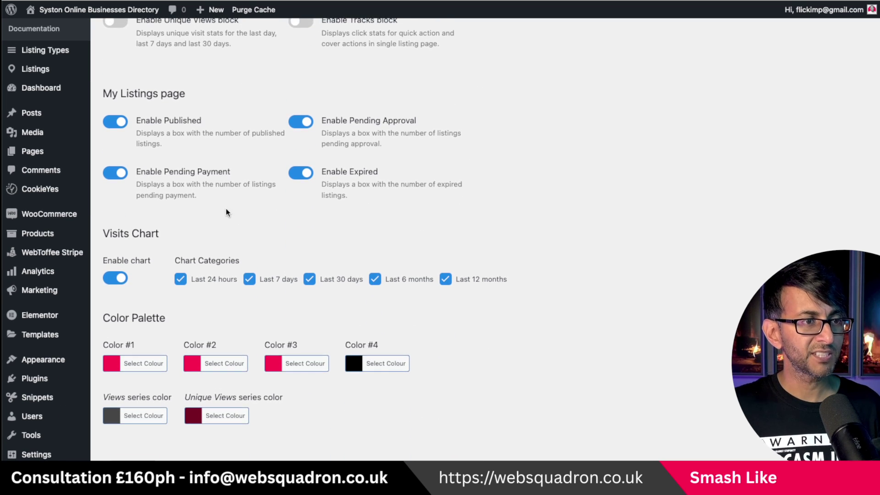
scroll(335, 286, up, 1)
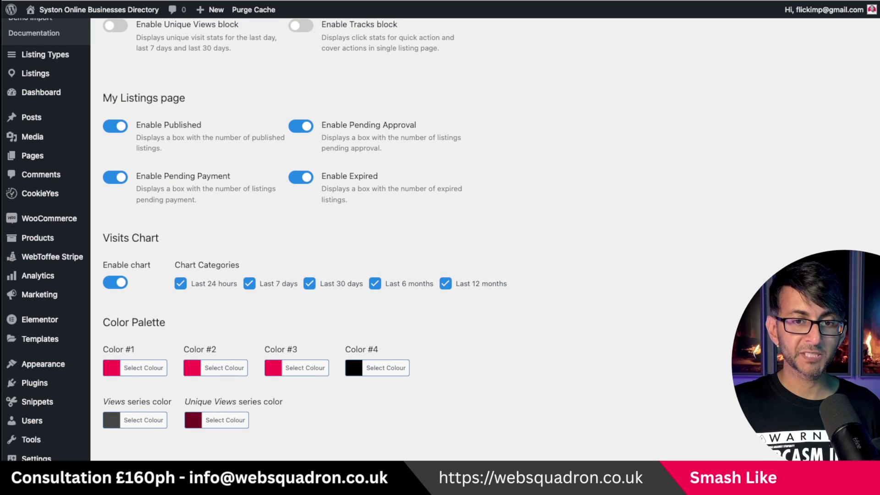
scroll(539, 97, up, 10)
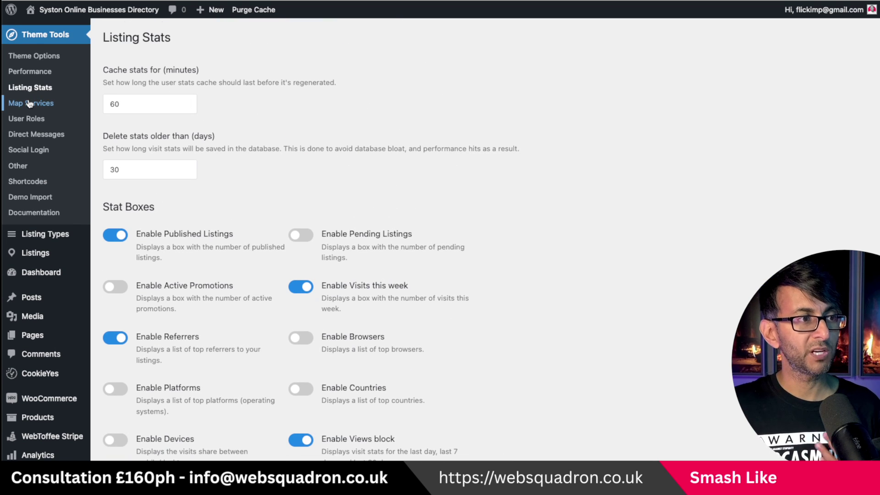
Check the Map Services provider settings and examine the User Roles account, permission and registration form field settings
click(29, 103)
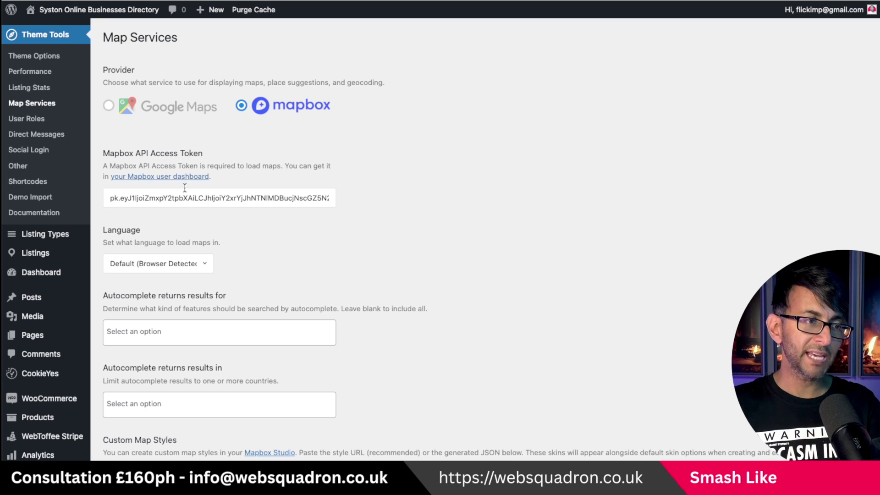
click(46, 120)
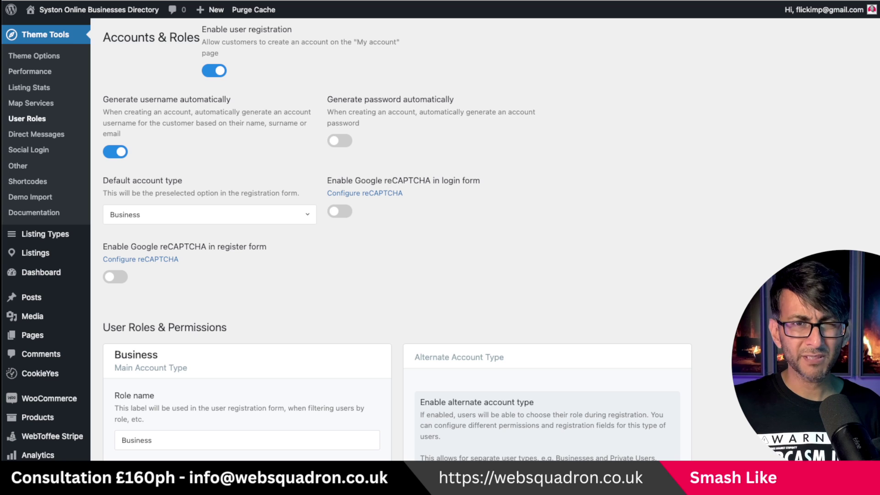
scroll(440, 238, down, 3)
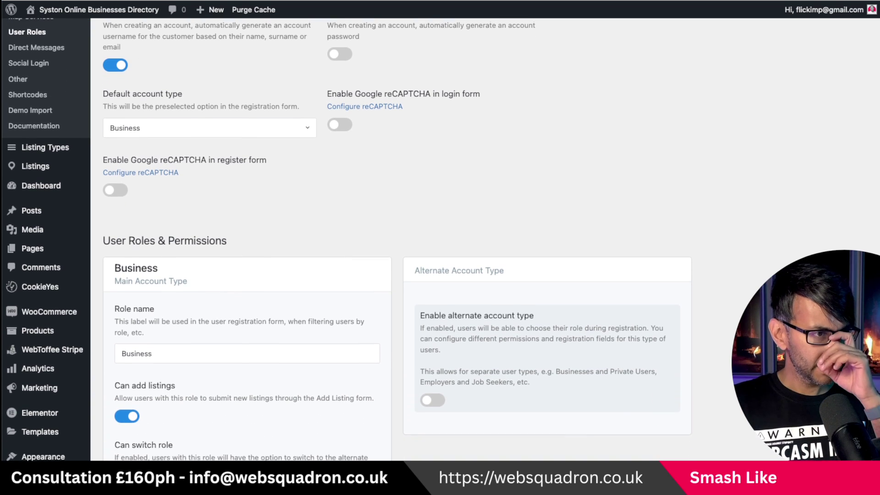
scroll(440, 238, up, 2)
scroll(440, 238, down, 5)
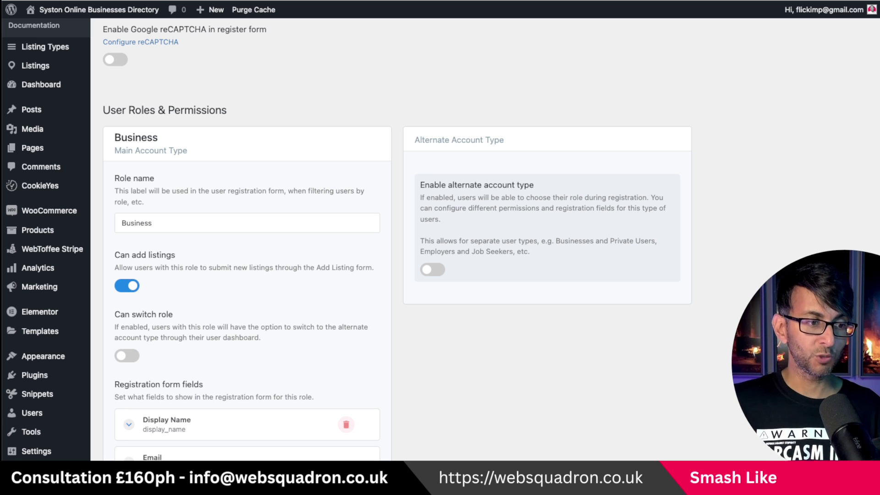
scroll(458, 357, down, 2)
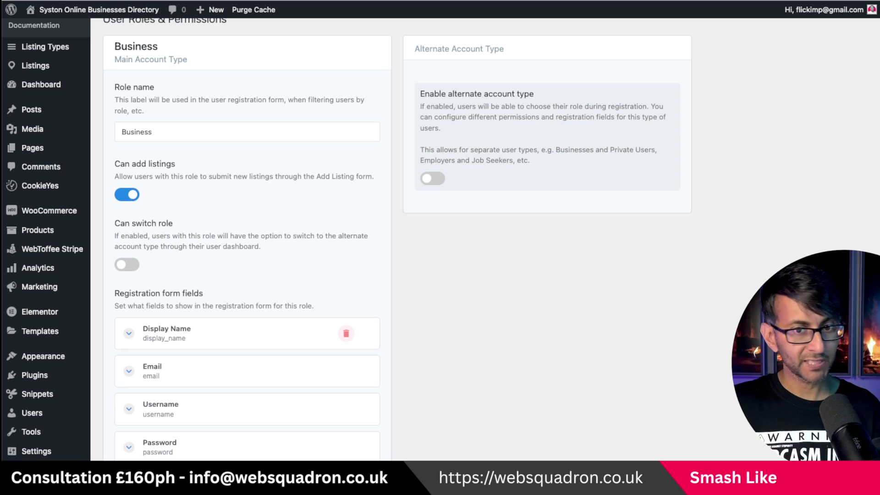
scroll(394, 239, up, 1)
scroll(394, 239, down, 3)
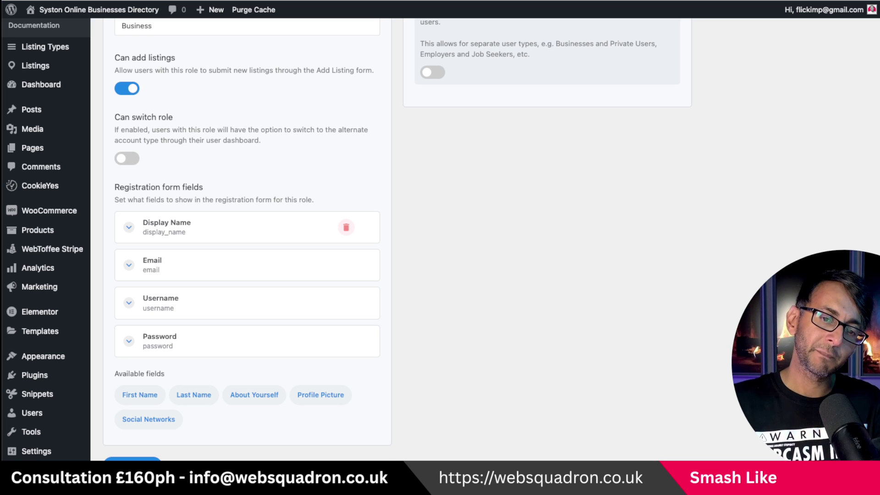
scroll(720, 311, up, 3)
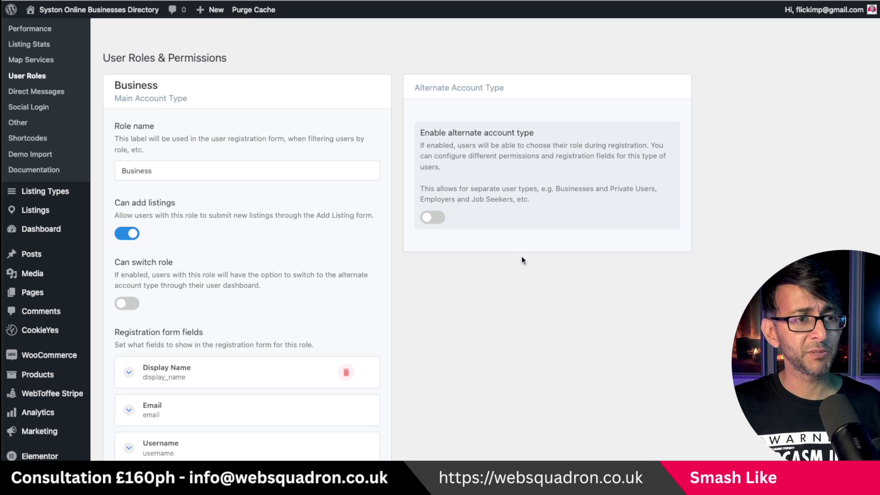
scroll(525, 261, up, 3)
scroll(524, 263, up, 4)
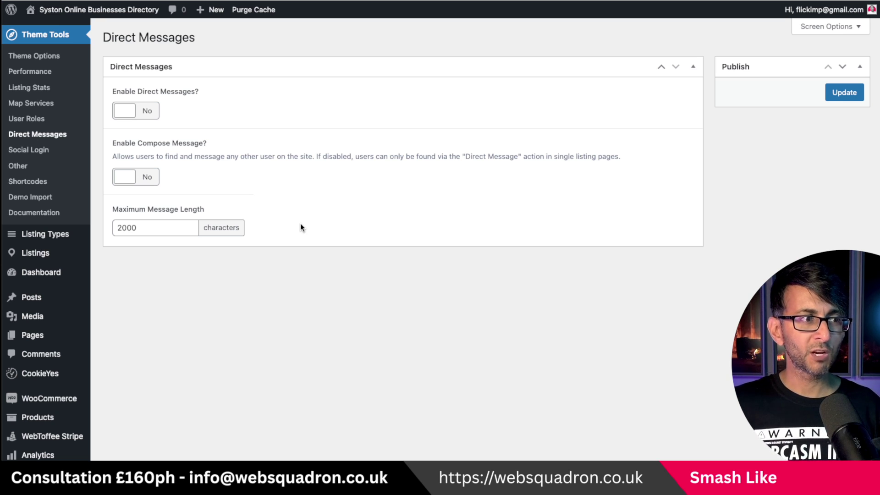
Review the Google and Facebook Social Login settings, along with the Other and Shortcodes pages of Theme Tools
click(30, 150)
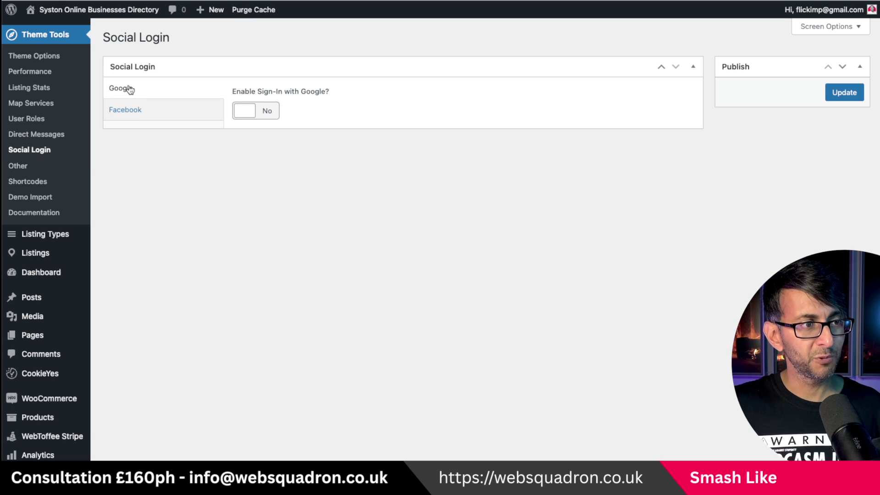
click(136, 114)
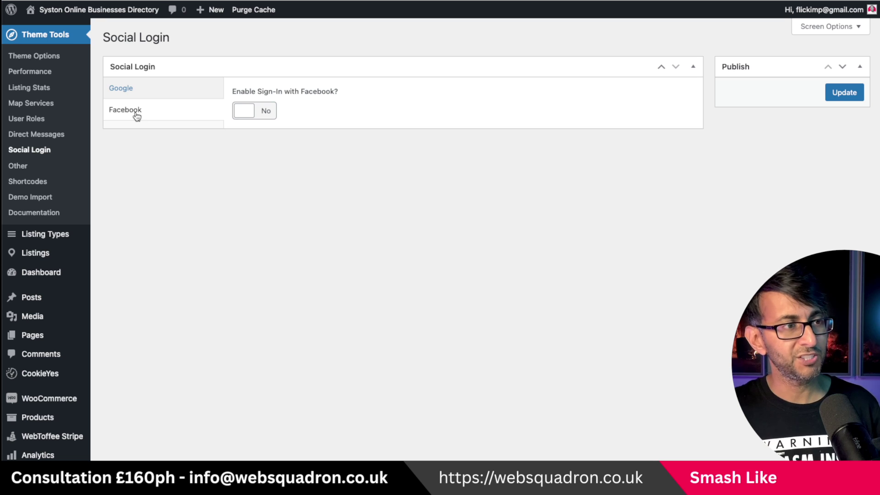
click(26, 166)
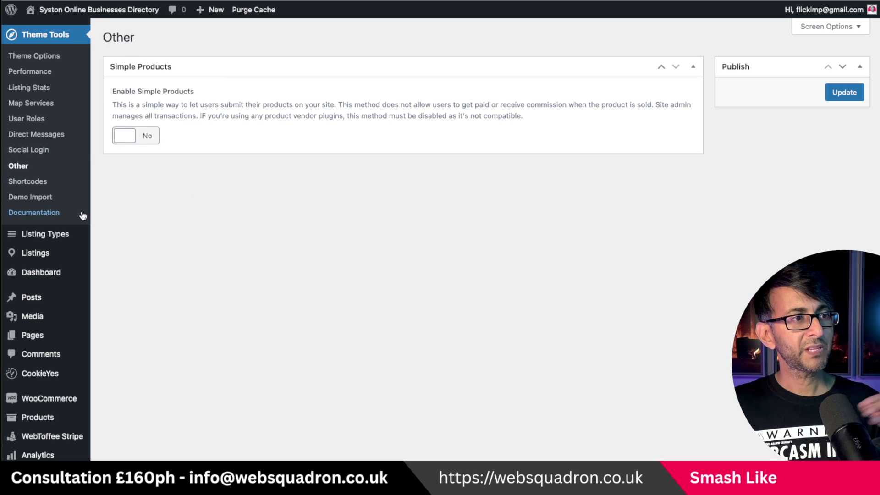
click(32, 182)
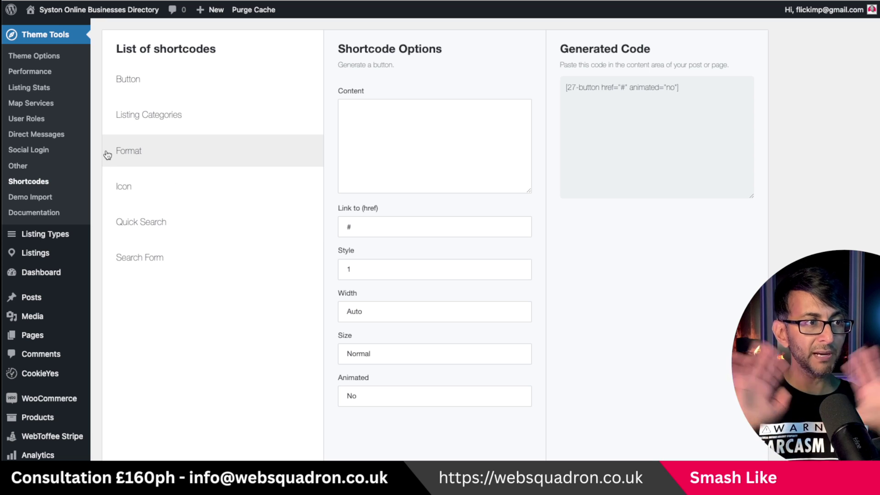
Open the Listing Types page, and check the Business Type choices in the live home page's search form
click(37, 235)
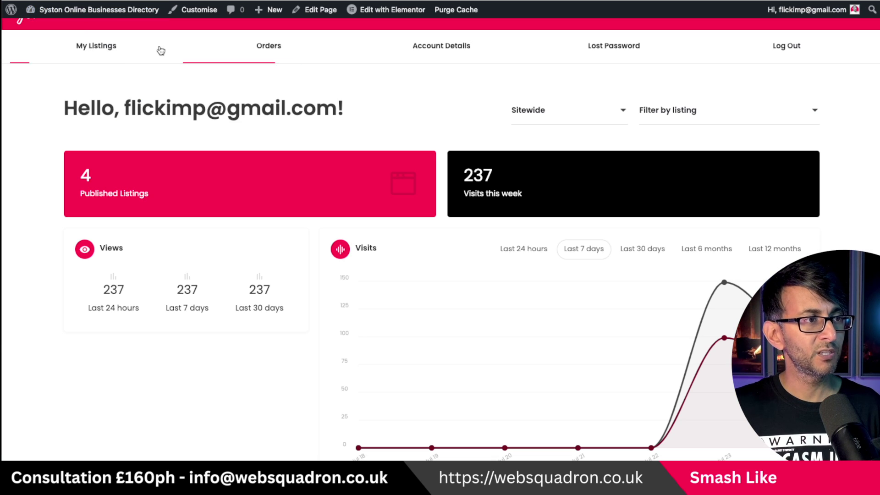
scroll(159, 51, up, 2)
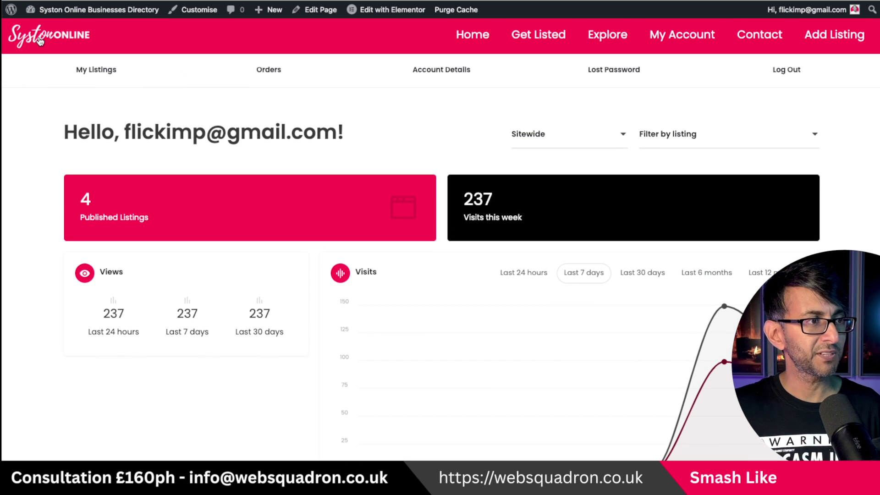
click(40, 42)
click(257, 321)
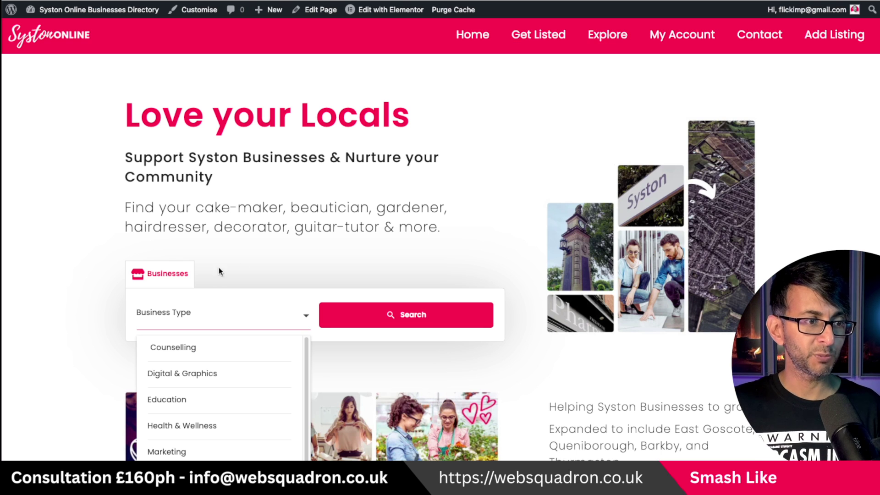
click(237, 289)
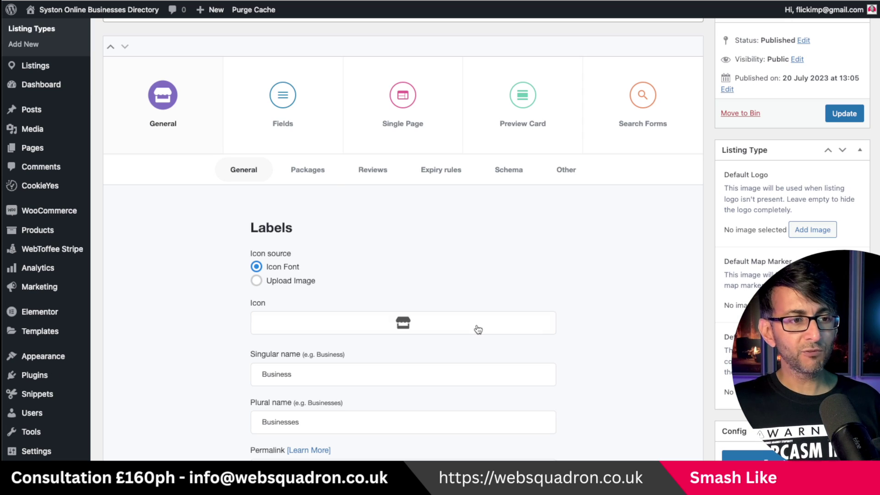
View the Business listing type's paid listing packages, expanding and collapsing the Free Listing package details
scroll(513, 387, down, 1)
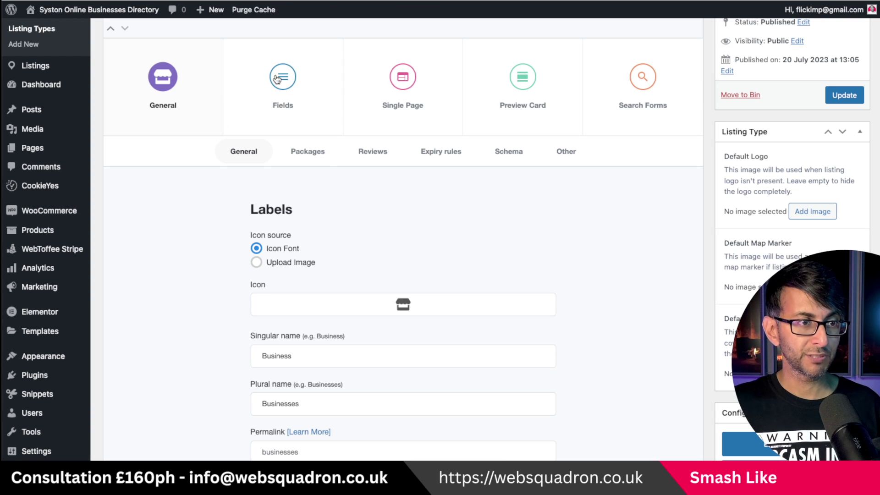
click(305, 156)
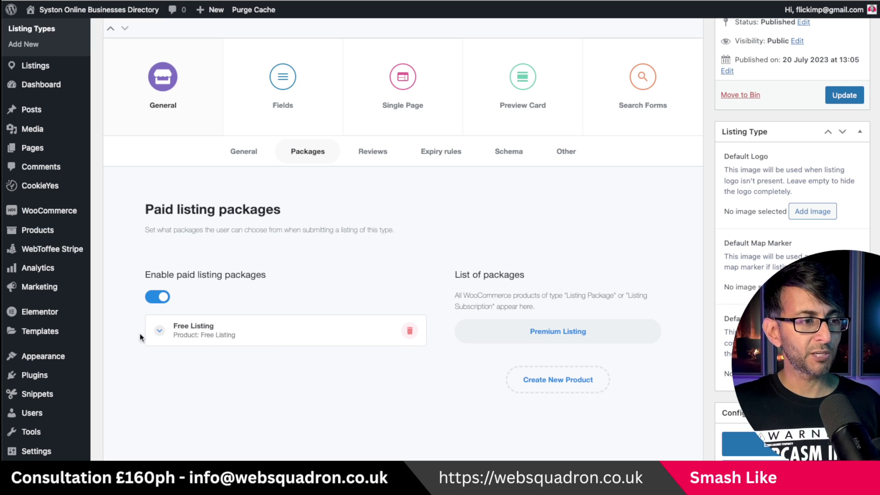
click(159, 331)
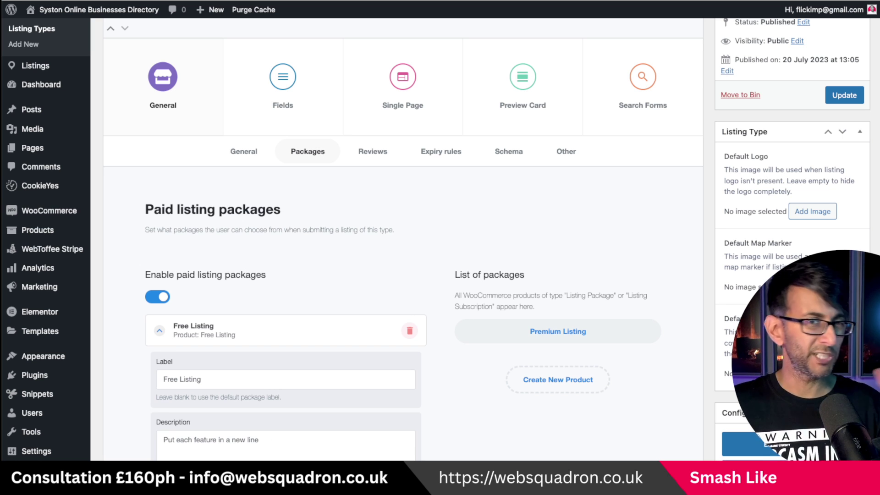
click(158, 332)
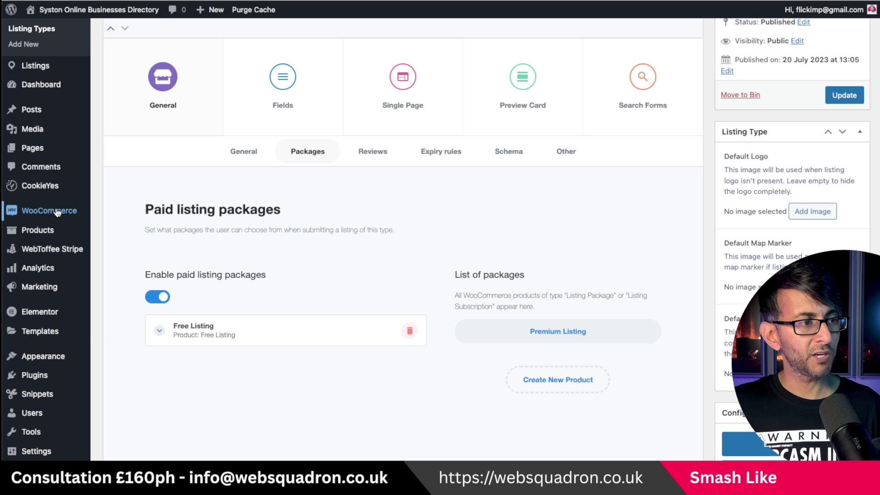
Open the list of all WooCommerce products in a new browser tab
mouse_move(37, 230)
right_click(115, 233)
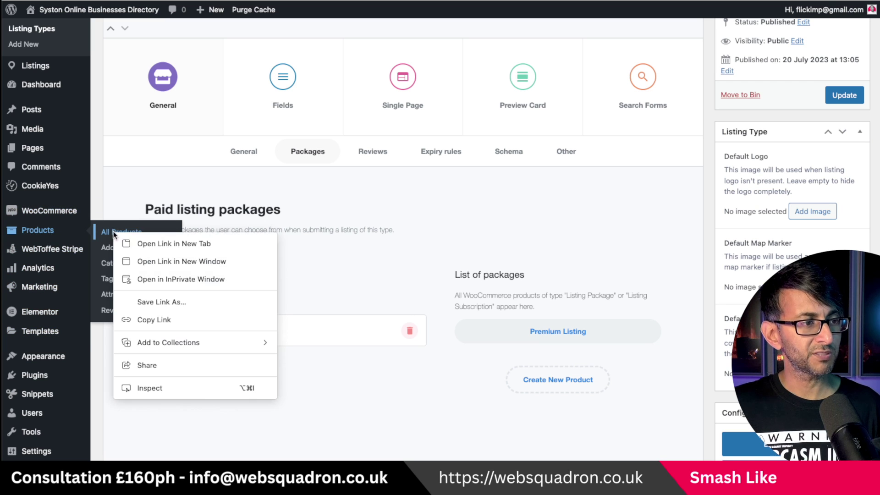
click(166, 244)
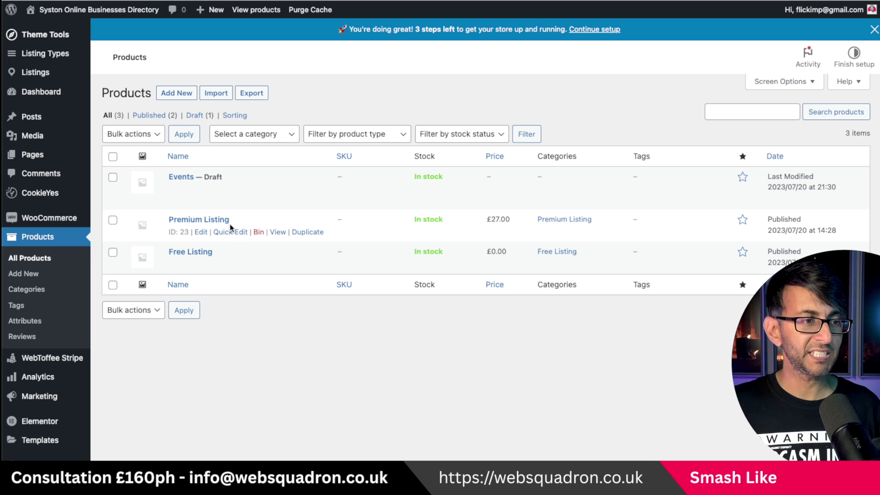
Open the Premium Listing product for editing, review its description of included features, and return to the product list
click(201, 232)
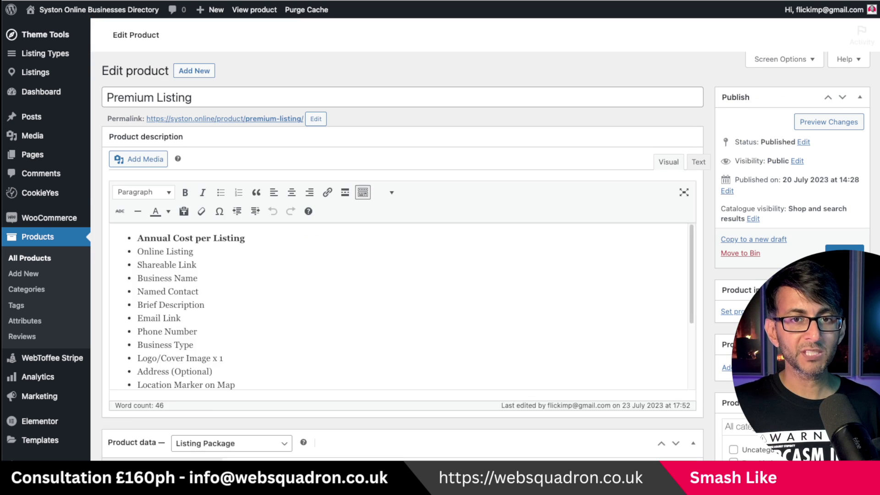
scroll(270, 426, down, 3)
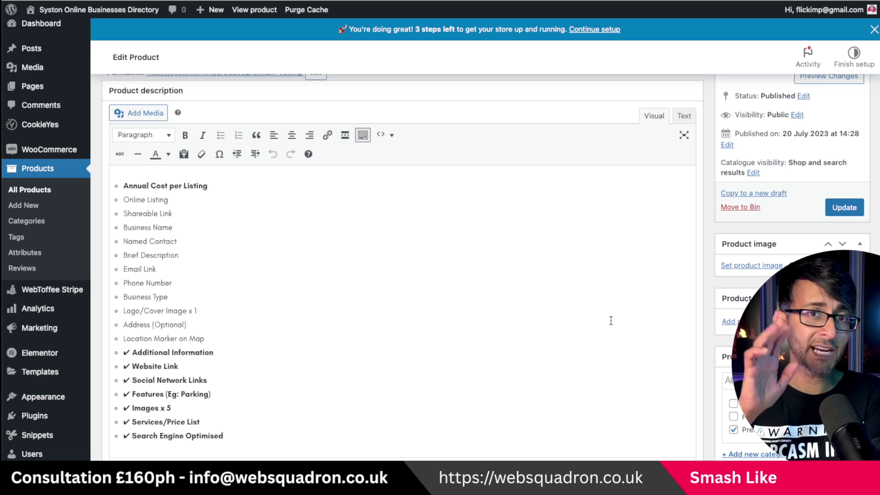
click(17, 1)
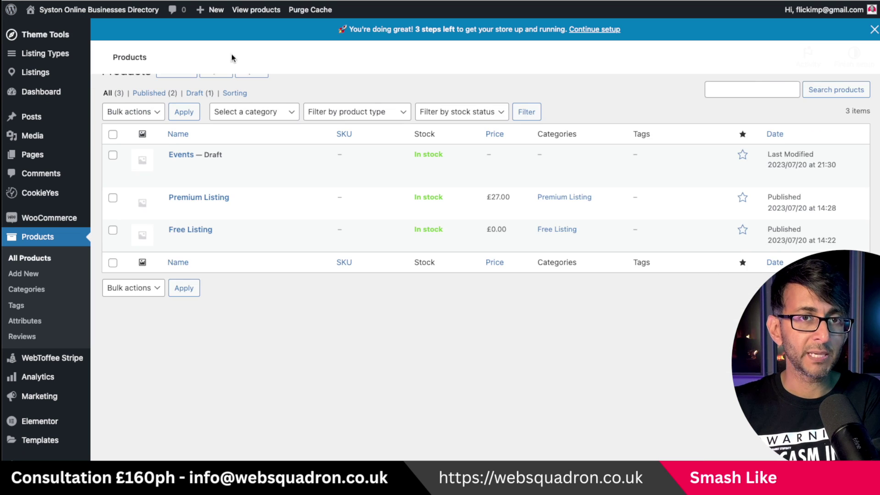
Reopen the Premium Listing product, and examine the available product types along with its price and listing package settings
click(201, 232)
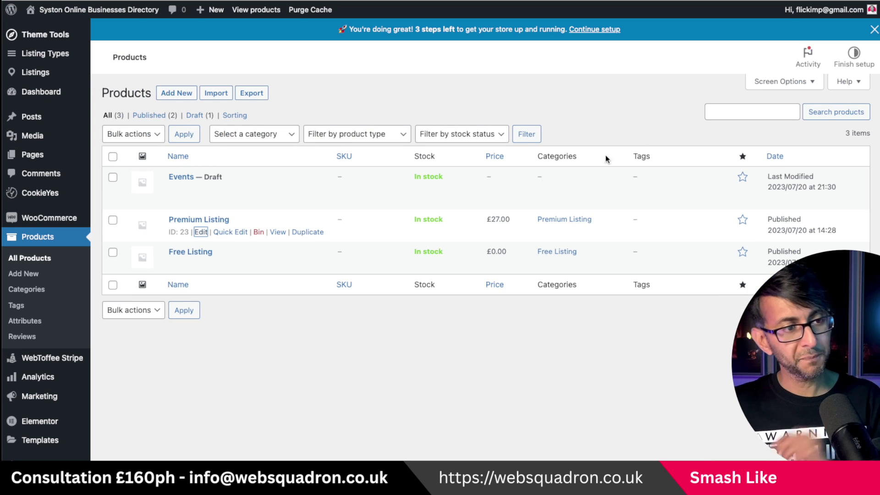
scroll(403, 266, down, 5)
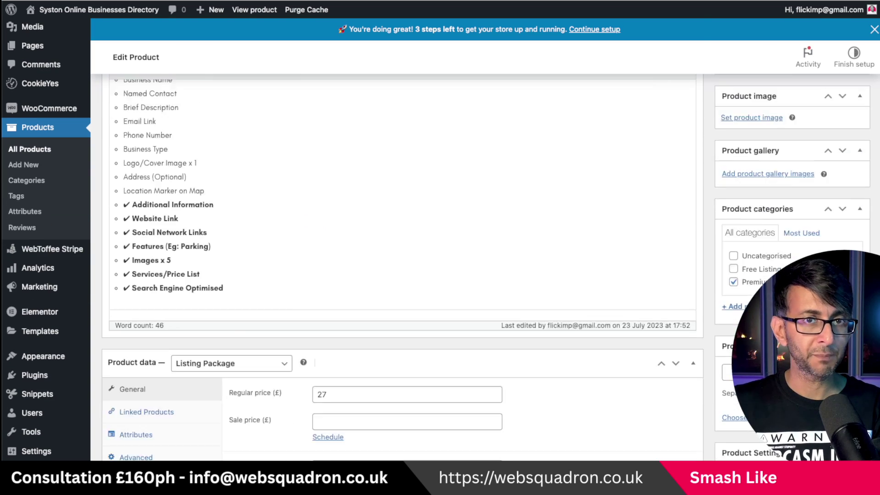
scroll(402, 266, down, 5)
click(264, 133)
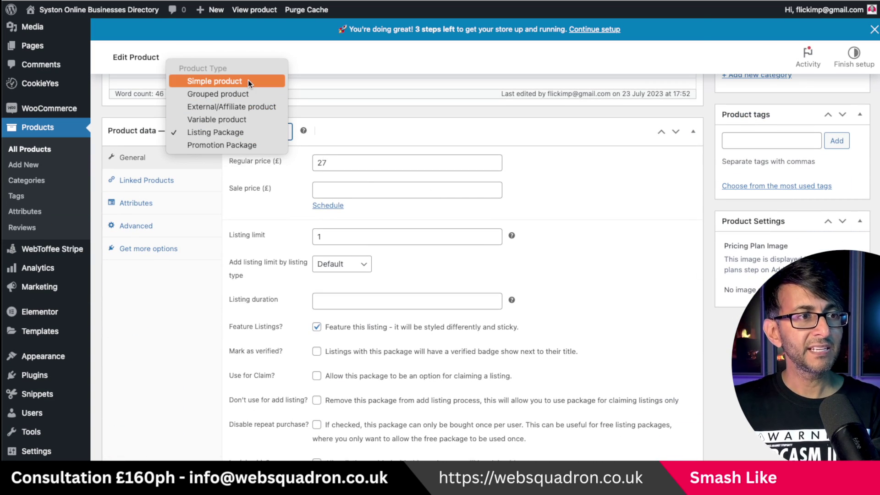
click(241, 134)
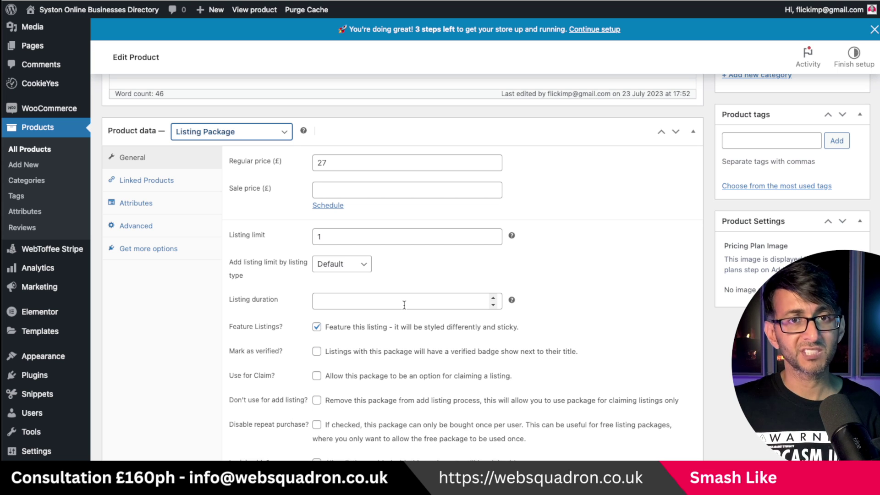
scroll(516, 398, up, 6)
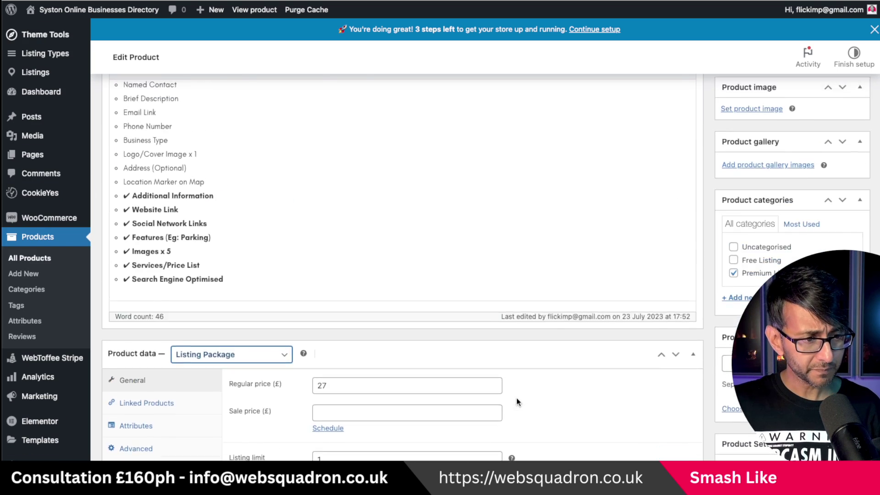
scroll(387, 334, down, 8)
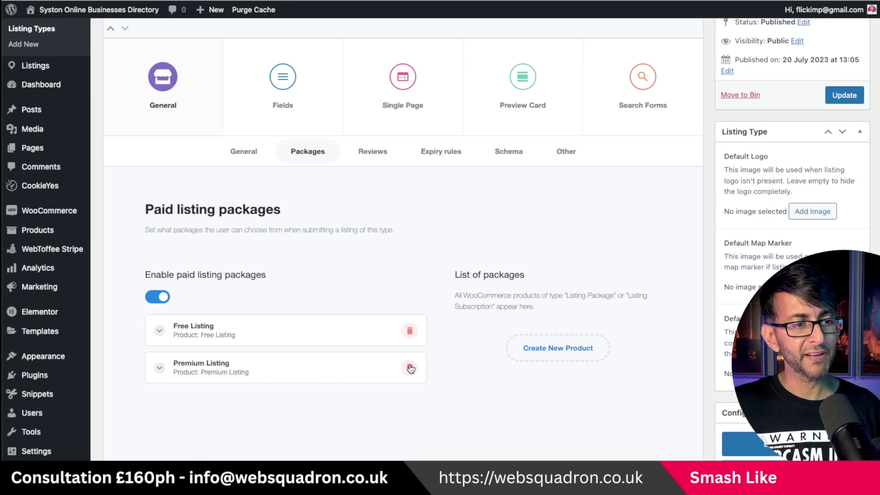
Remove the Premium Listing package from the Businesses listing type, and view its Listing Reviews settings
click(410, 364)
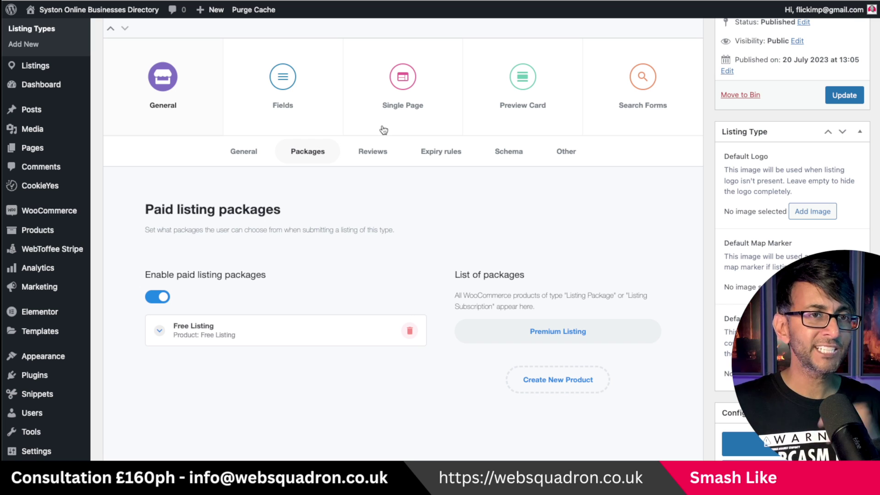
click(373, 152)
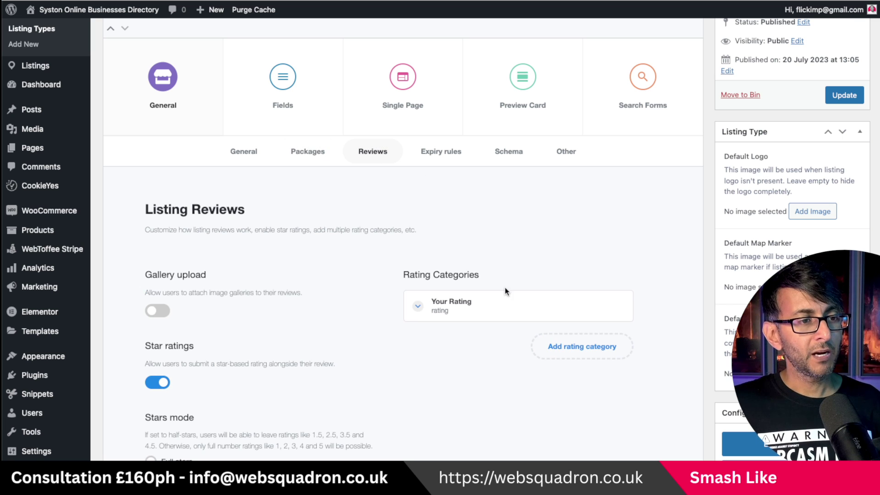
scroll(493, 397, down, 1)
scroll(493, 400, down, 1)
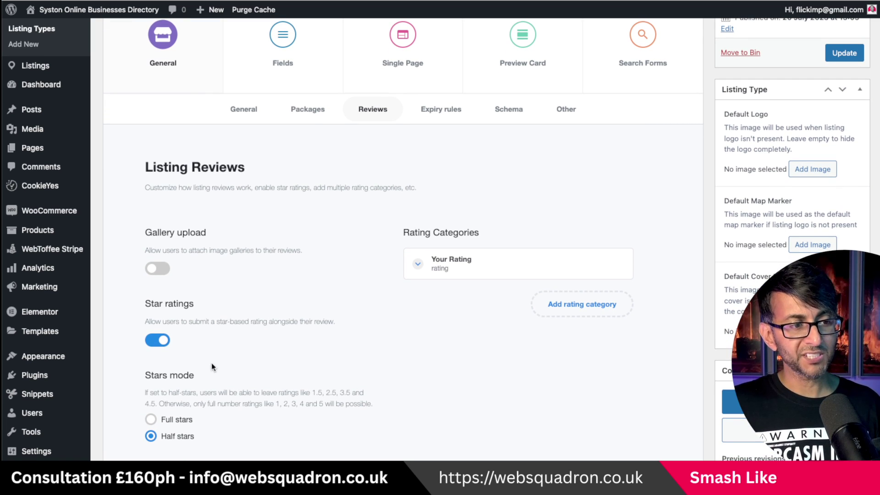
Look through the Businesses listing type's Expiry rules, Schema and Other settings
click(433, 112)
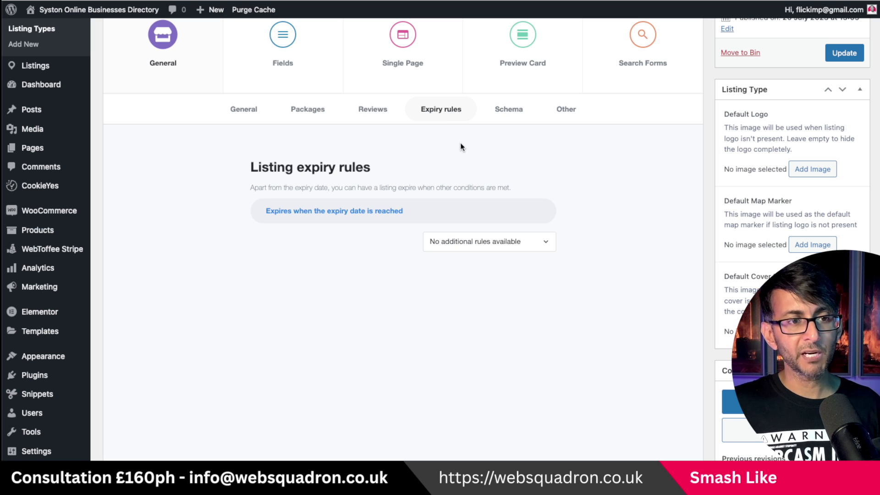
click(507, 118)
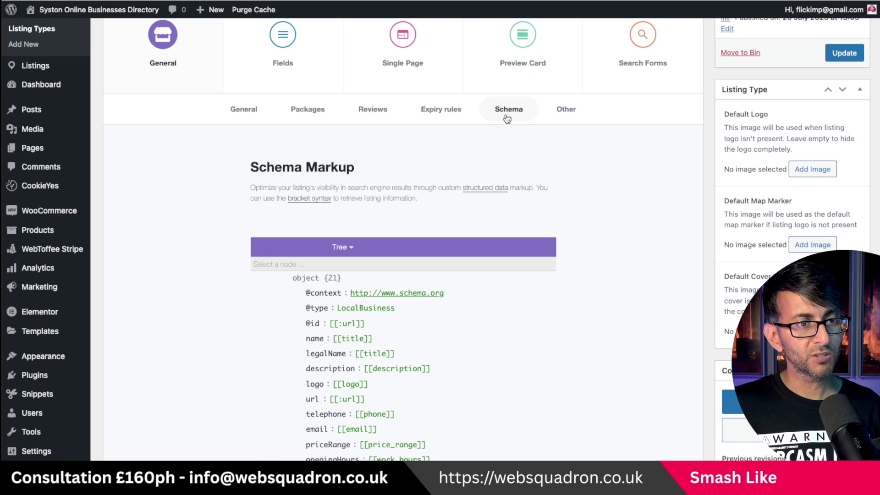
click(573, 113)
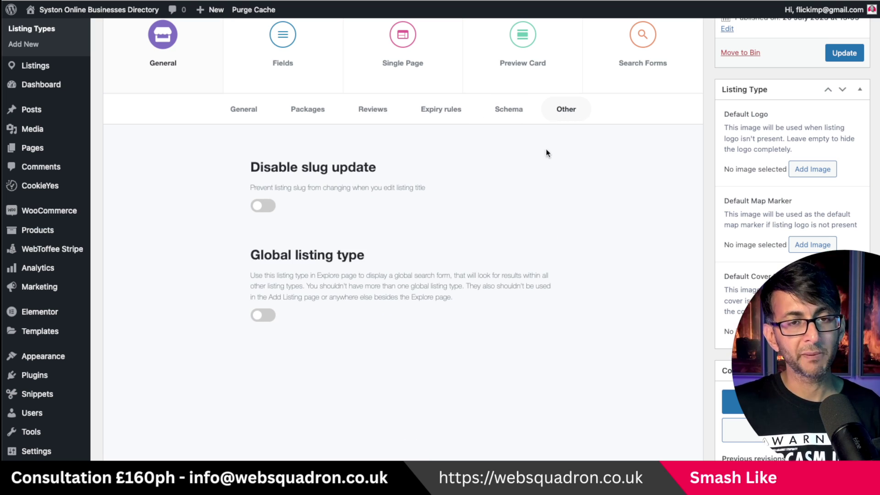
scroll(538, 188, up, 3)
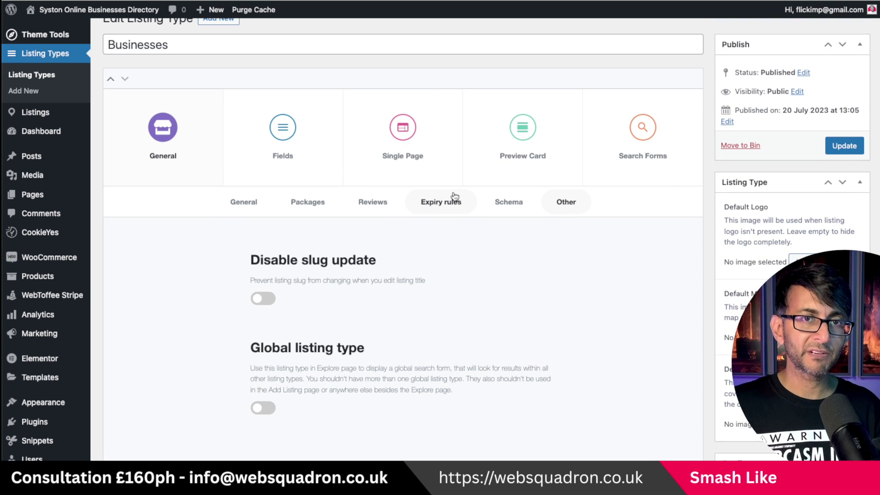
Open the Businesses listing type's Fields section, and look through its used, preset and custom fields
click(283, 130)
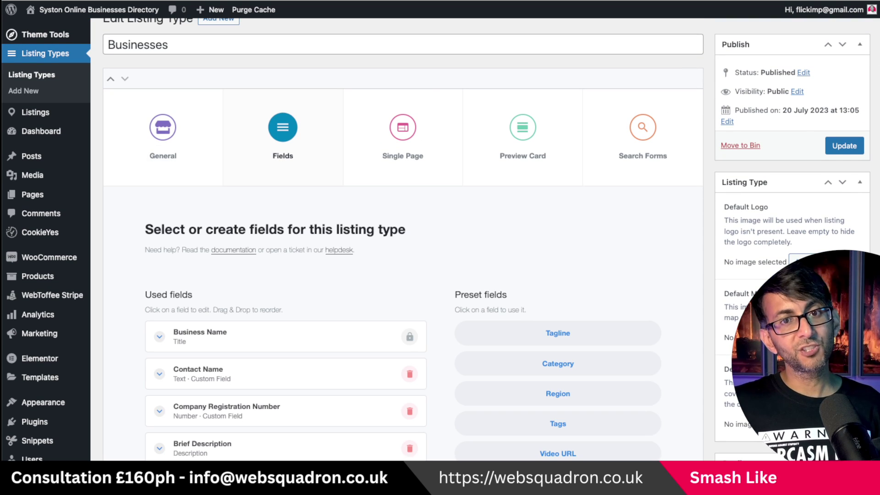
scroll(402, 238, down, 5)
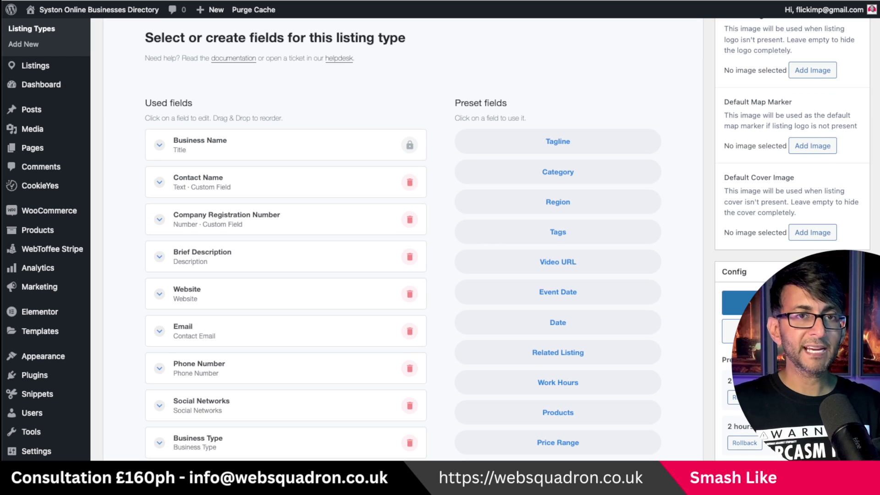
scroll(402, 238, down, 8)
scroll(403, 238, up, 3)
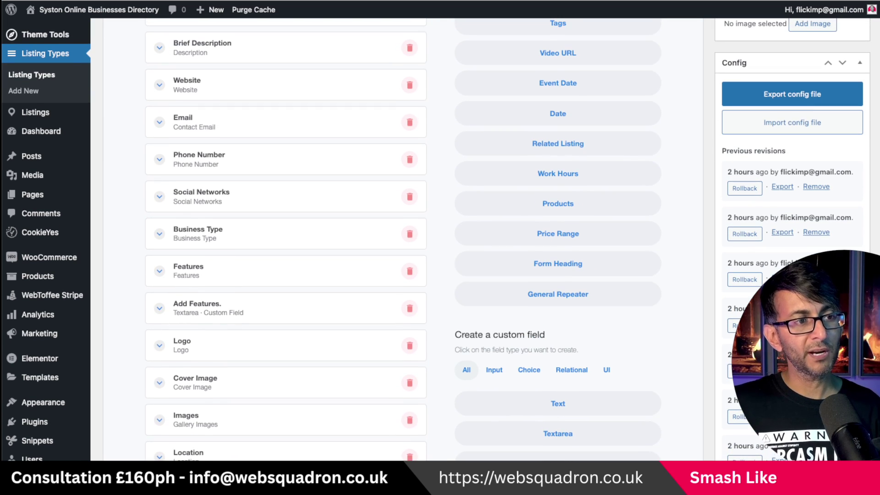
scroll(403, 238, up, 1)
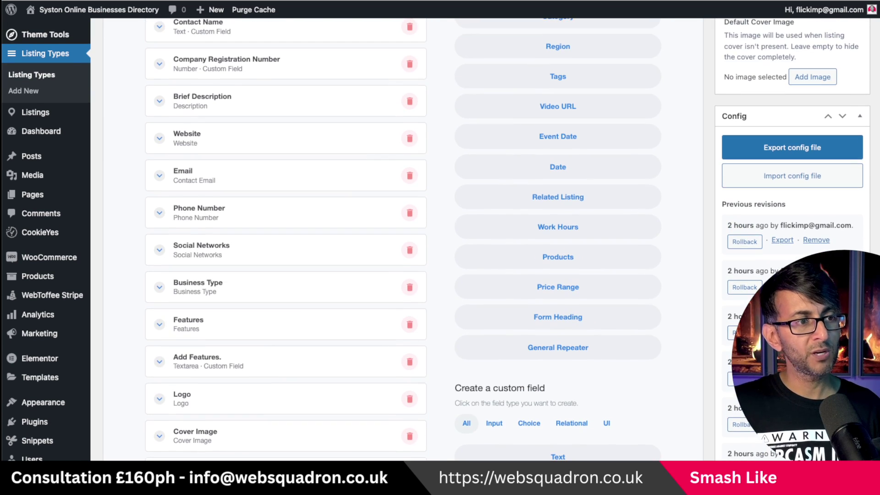
scroll(507, 240, up, 2)
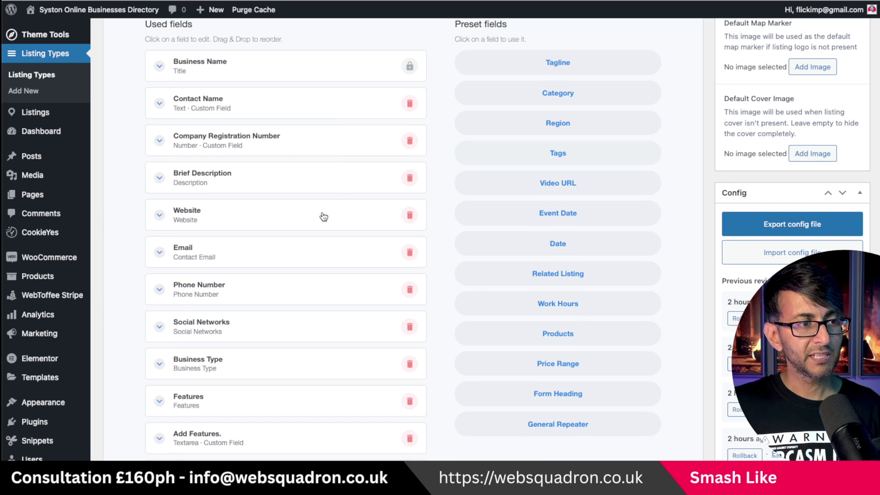
Expand the Website field to review its settings and the available custom field types, and collapse it again
click(263, 220)
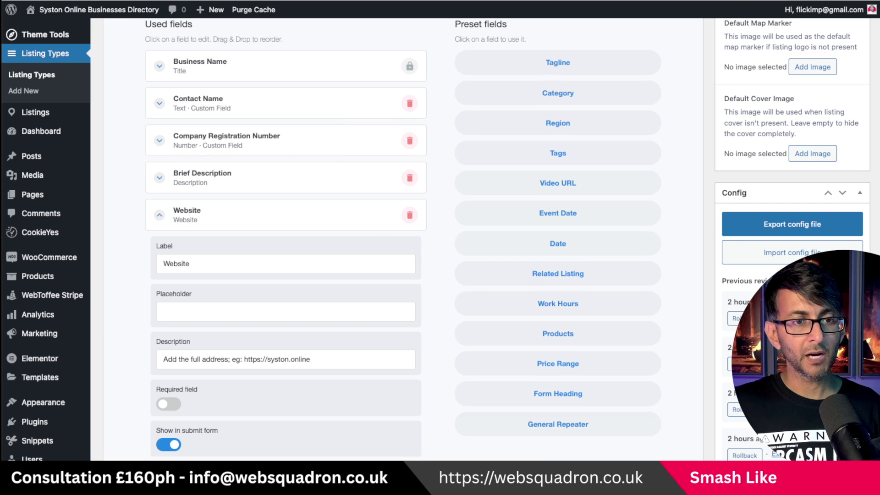
scroll(499, 147, up, 1)
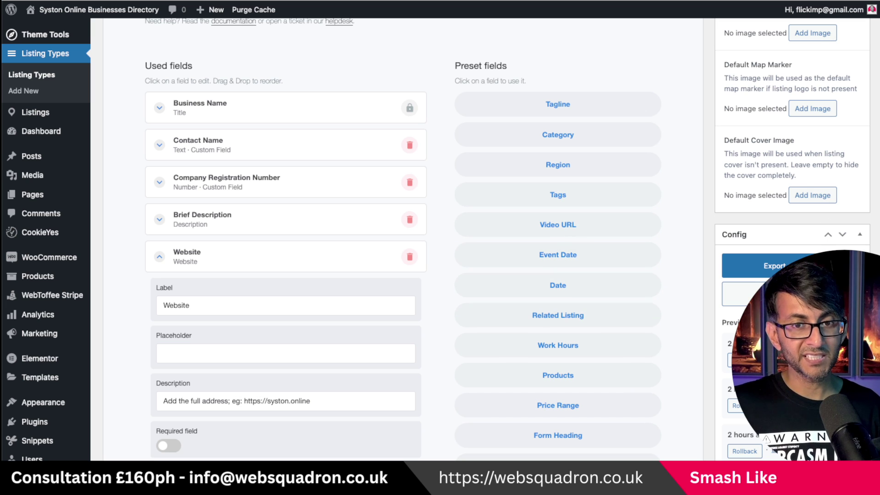
scroll(660, 239, down, 10)
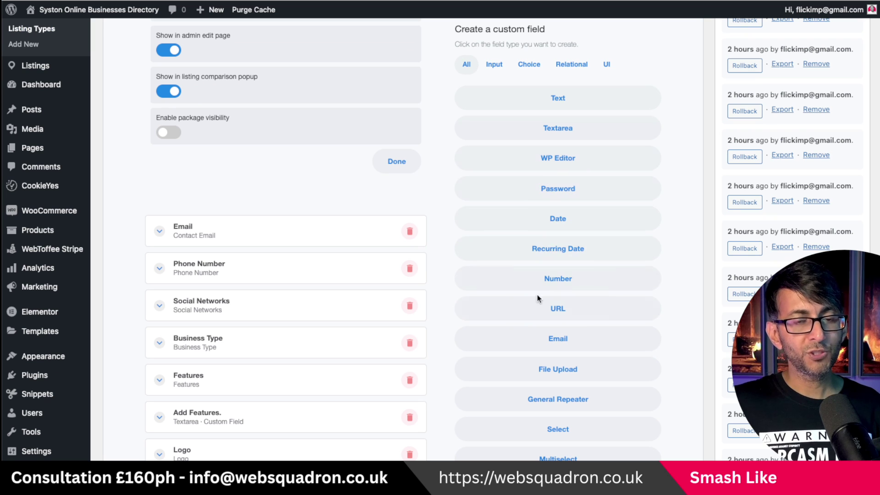
scroll(626, 431, up, 3)
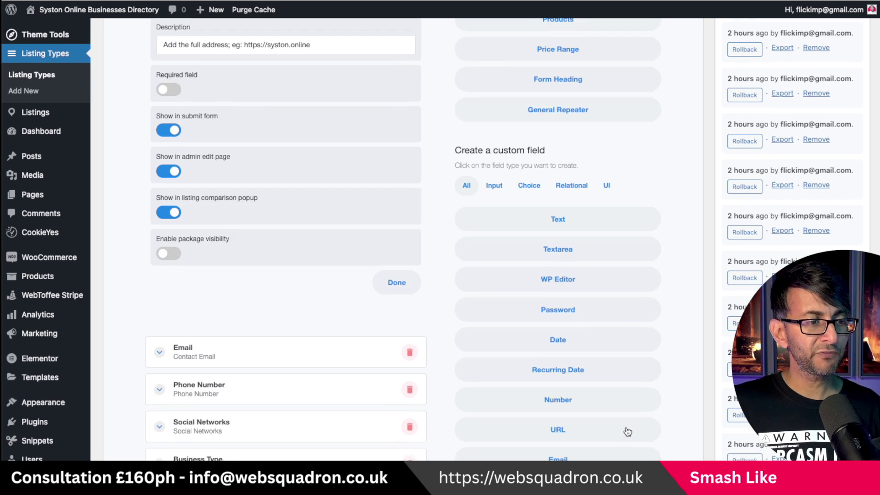
scroll(626, 430, up, 4)
scroll(334, 301, up, 1)
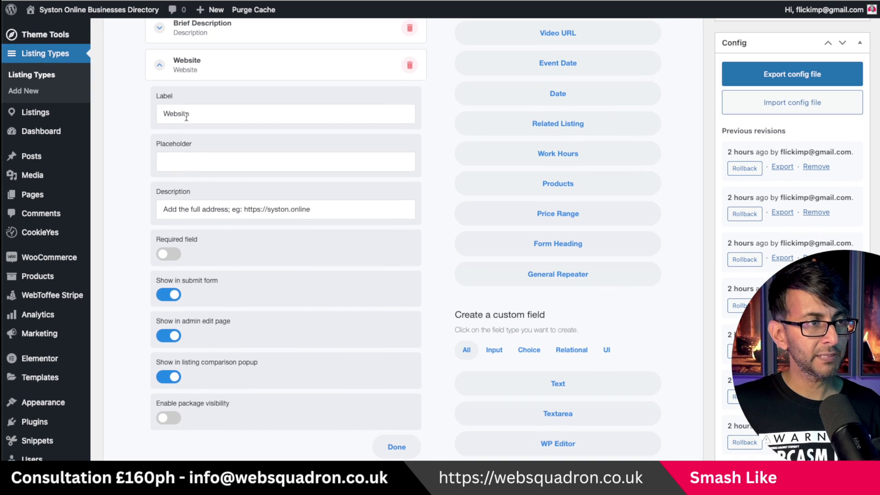
click(154, 69)
Expand the checkbox Custom Field at the end of the used fields, and review its label, key and visibility settings
scroll(848, 111, down, 8)
scroll(558, 229, down, 3)
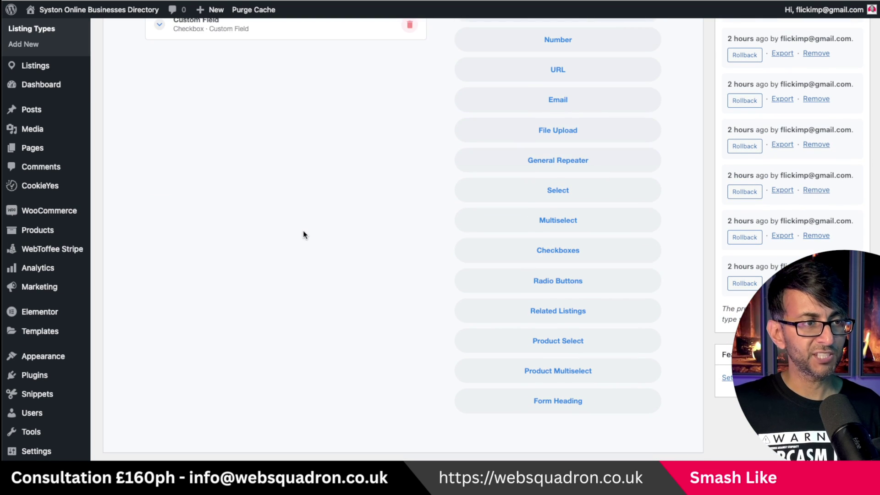
scroll(298, 225, up, 2)
click(159, 81)
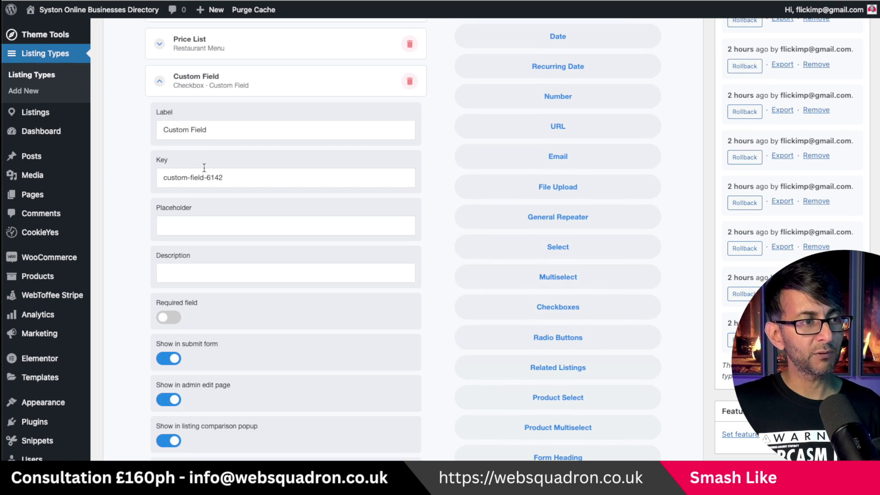
scroll(201, 339, down, 1)
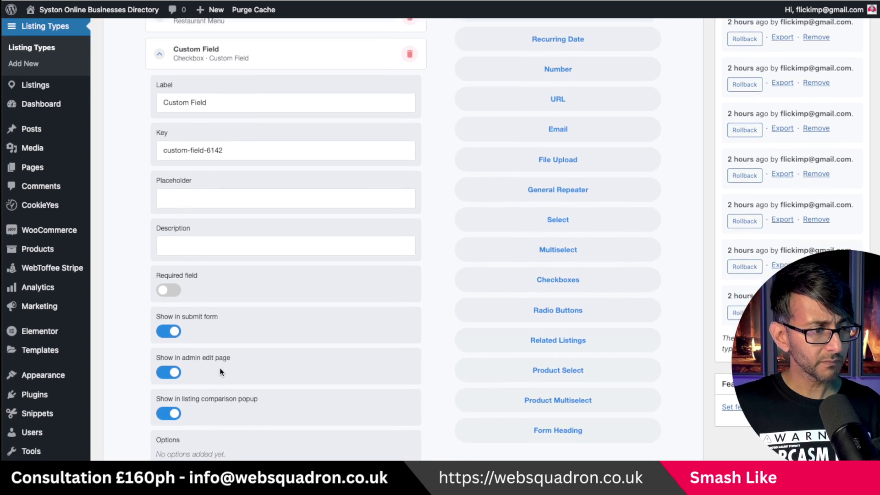
scroll(219, 369, up, 4)
scroll(275, 389, down, 5)
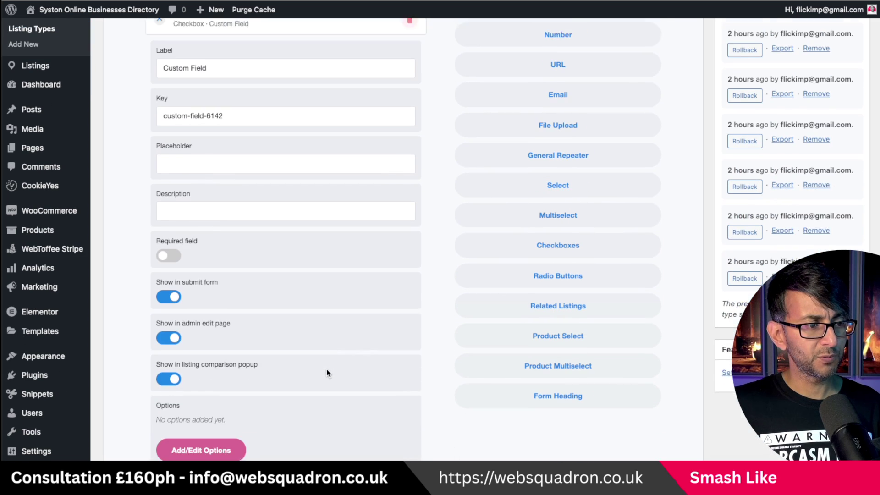
Open the checkbox Custom Field's options for editing, and enter Yes, No and huh on separate lines
scroll(327, 371, down, 1)
click(204, 422)
scroll(315, 402, down, 2)
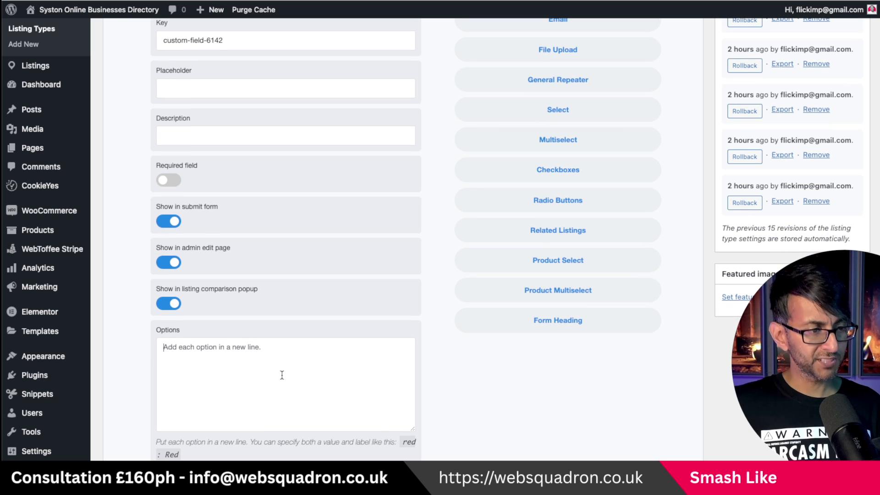
text(Yes)
key(Return)
text(No )
text(huh)
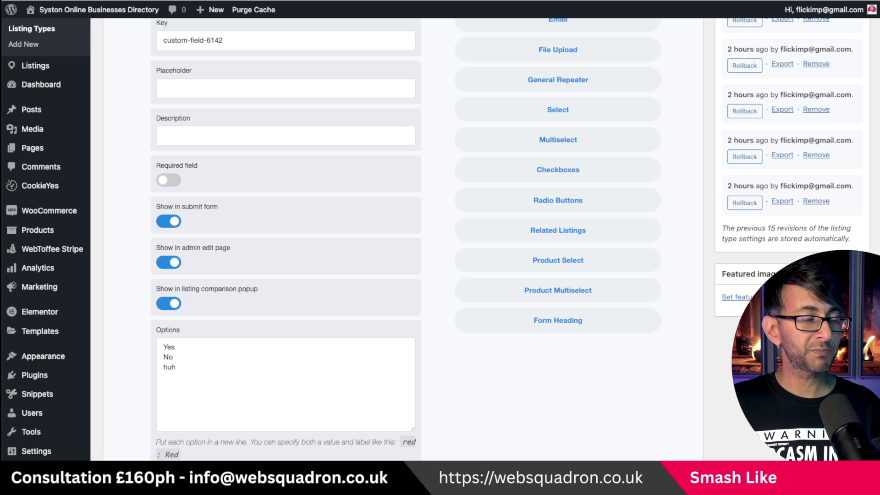
Clear all the sample options from the checkbox Custom Field, and view its package visibility setting
drag(202, 386, 157, 342)
key(BackSpace)
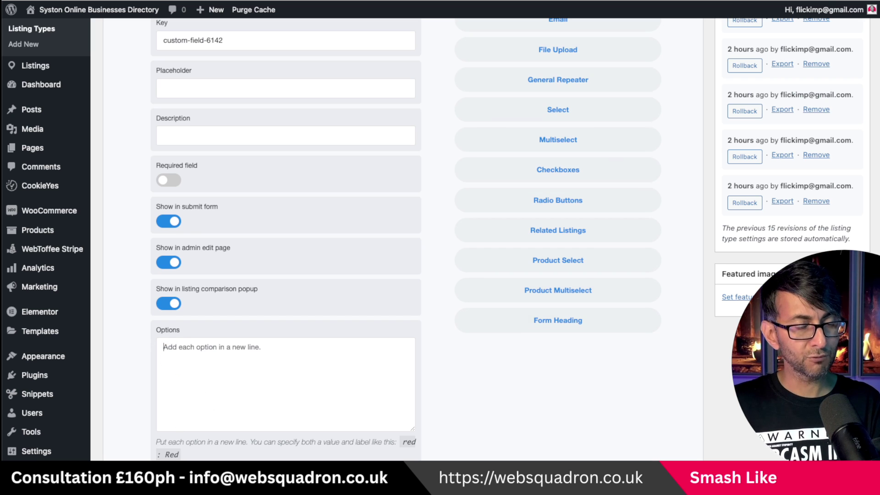
scroll(210, 376, down, 3)
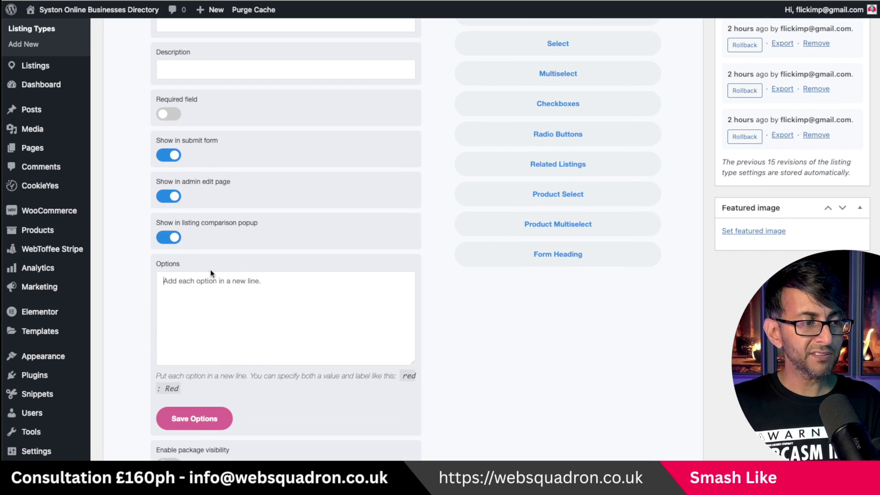
scroll(248, 438, down, 1)
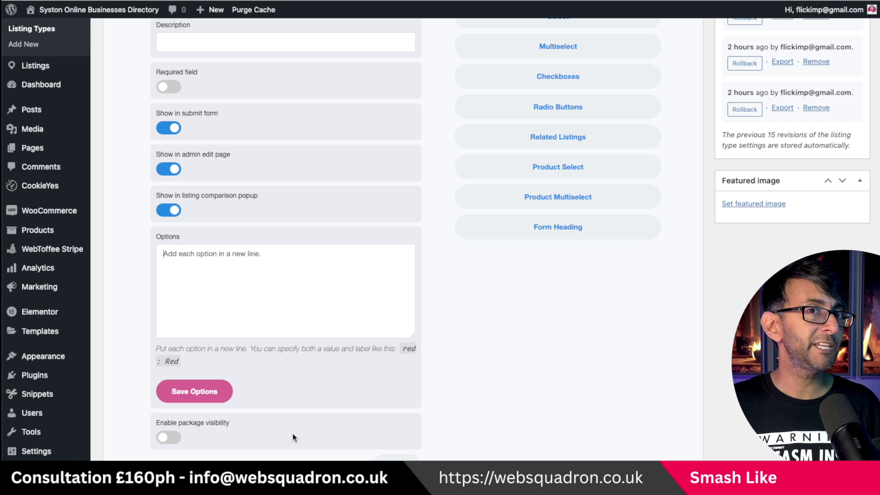
Enable package visibility for the checkbox Custom Field and view the listing packages available for its rule
click(170, 439)
scroll(326, 433, down, 5)
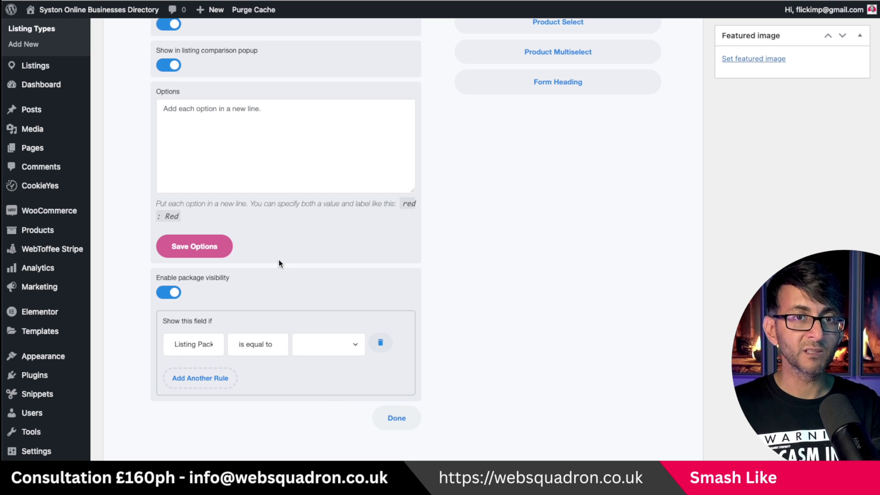
click(310, 345)
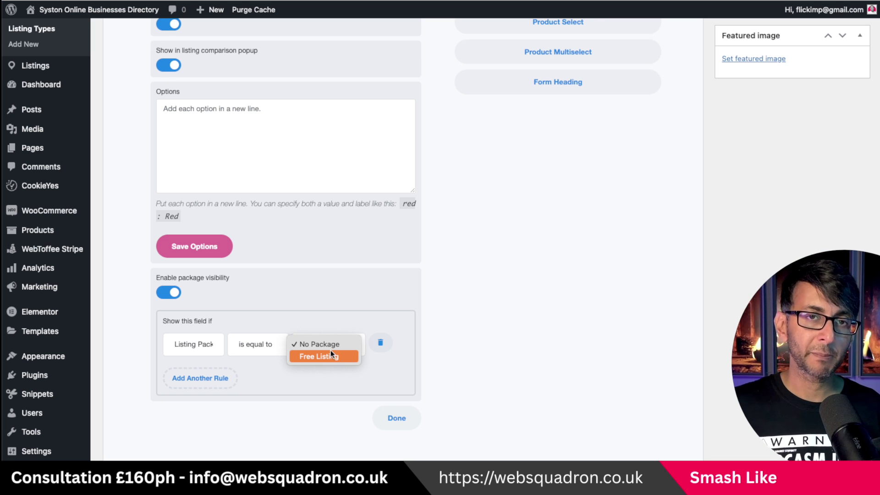
click(403, 337)
scroll(394, 321, down, 1)
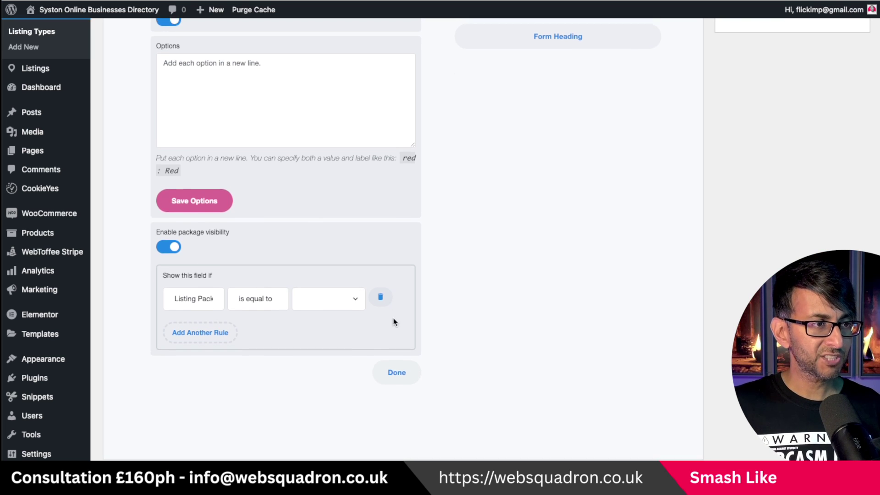
Delete the checkbox Custom Field from the used fields
scroll(416, 310, up, 10)
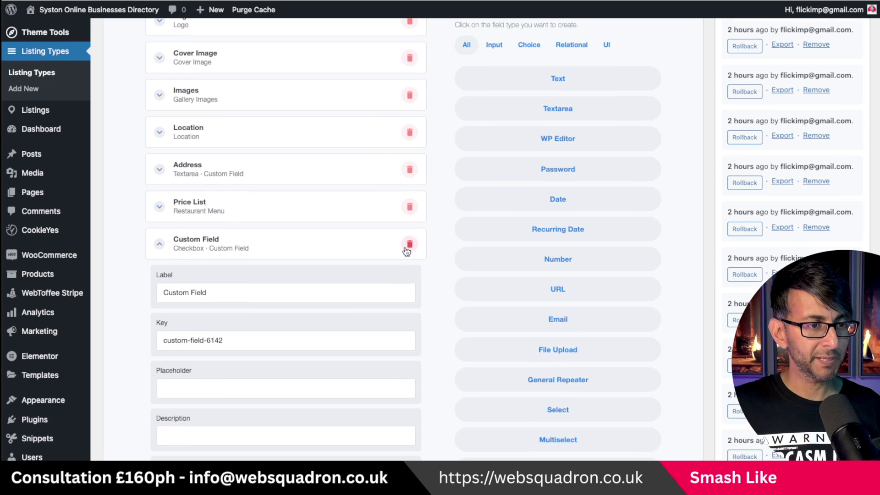
click(408, 244)
click(538, 50)
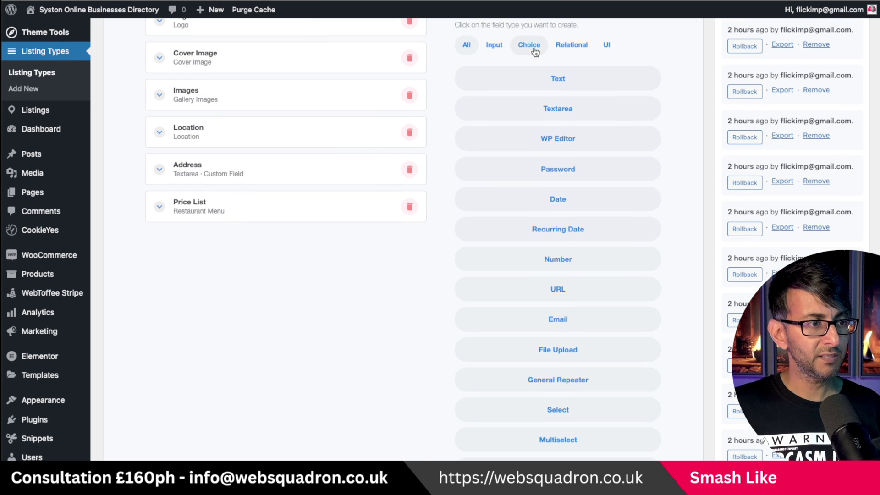
Expand the Price List field and review its label, description, price and currency settings
click(218, 207)
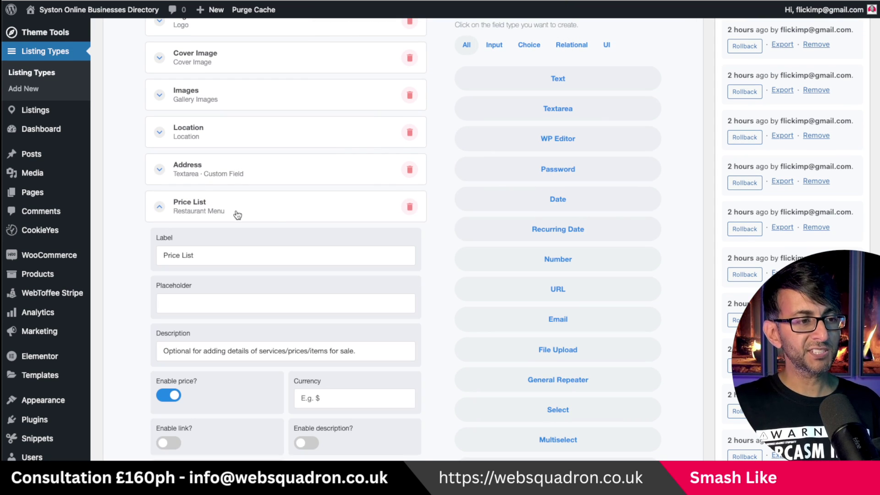
scroll(277, 220, down, 1)
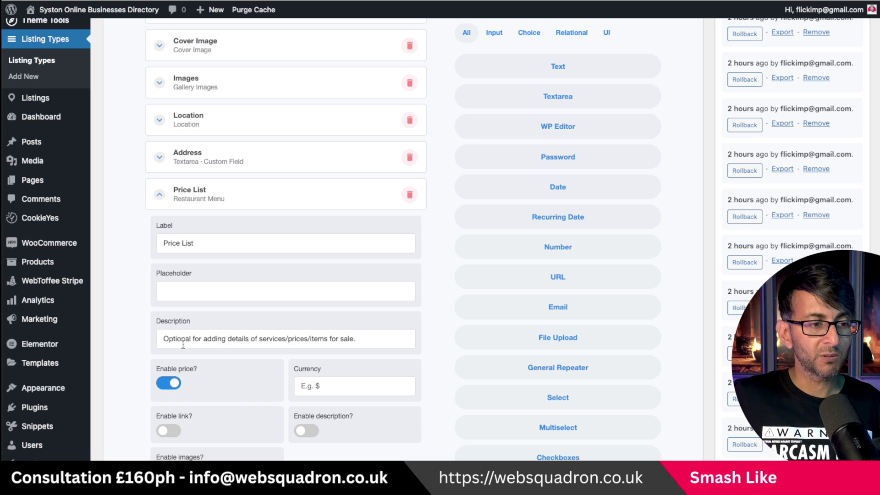
scroll(183, 344, down, 1)
Switch the Price List field's link option on and off again, and collapse the field
click(166, 429)
click(166, 429)
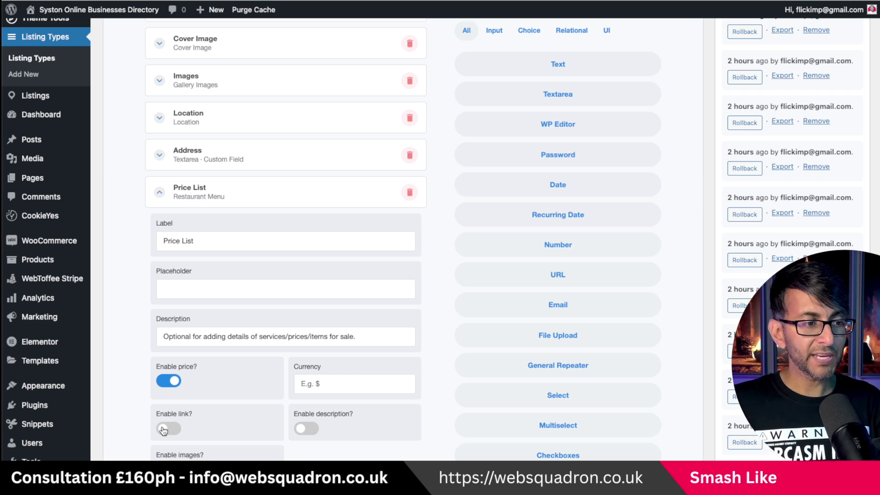
click(163, 430)
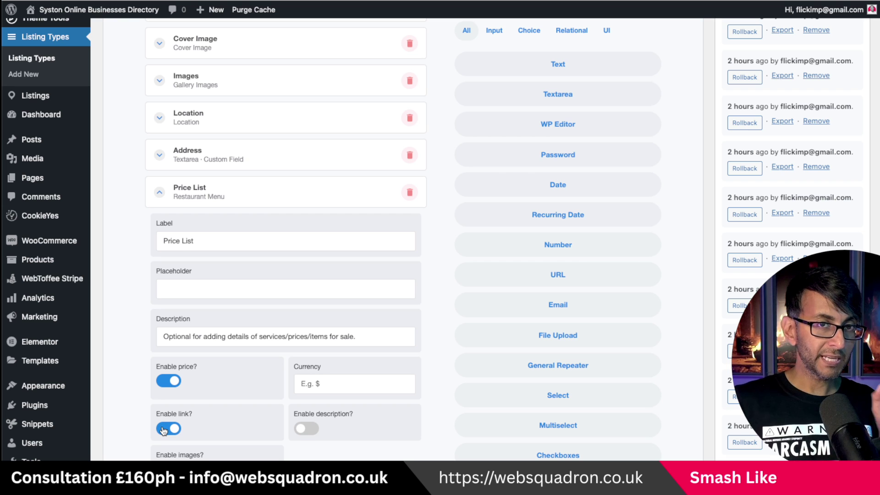
click(163, 430)
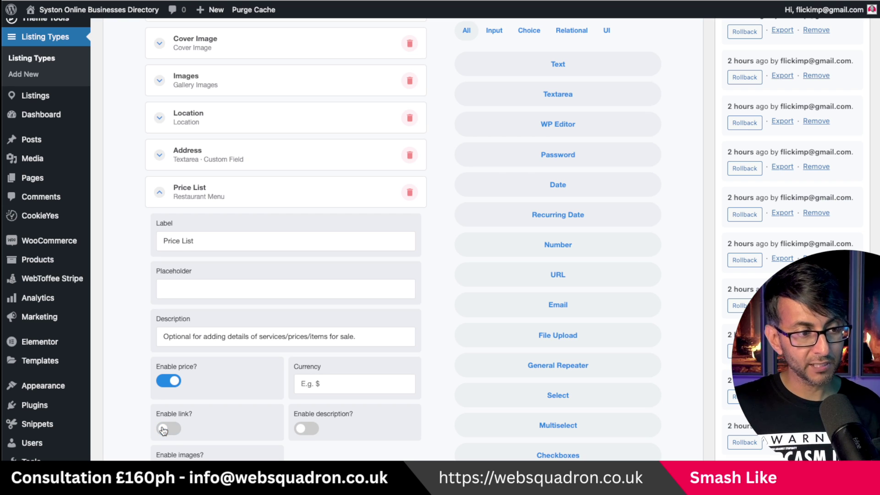
scroll(285, 275, up, 1)
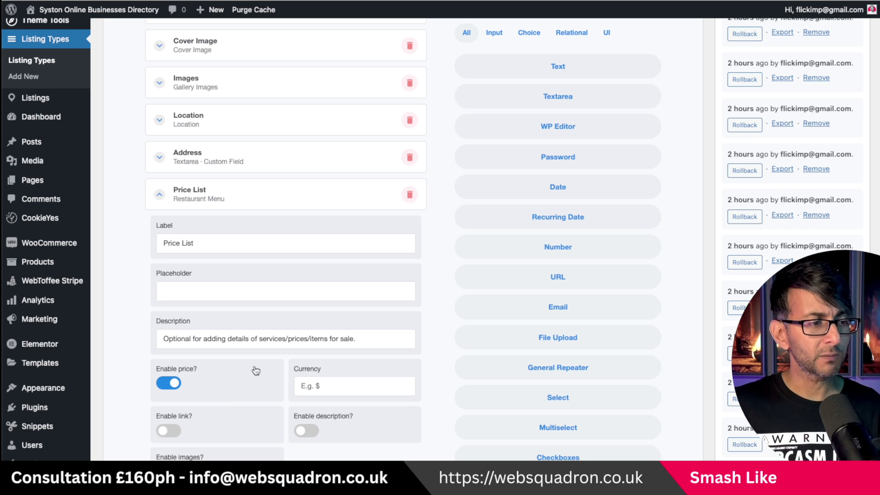
click(274, 205)
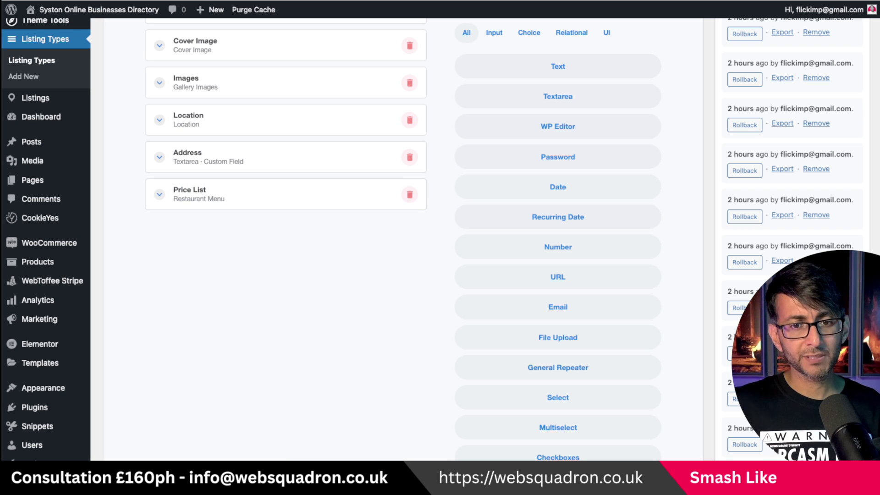
View the Businesses listing type's Single Page configuration, looking over its cover style and cover details
scroll(394, 238, up, 10)
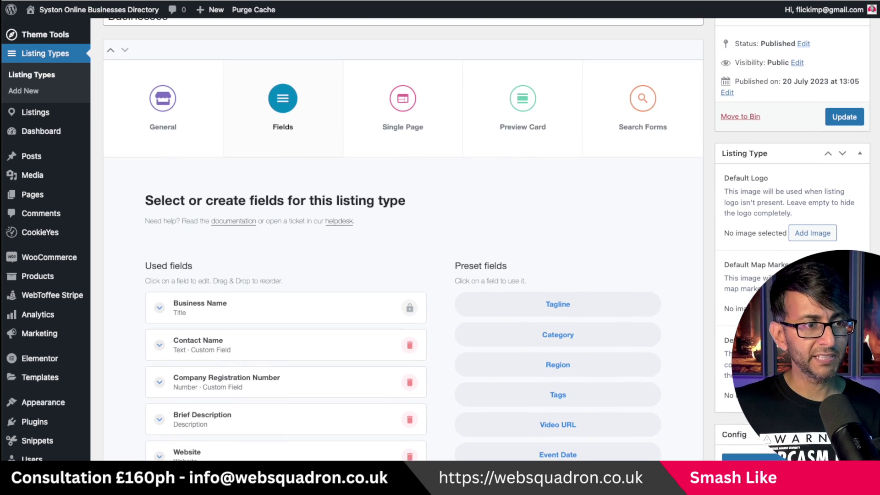
scroll(394, 238, down, 1)
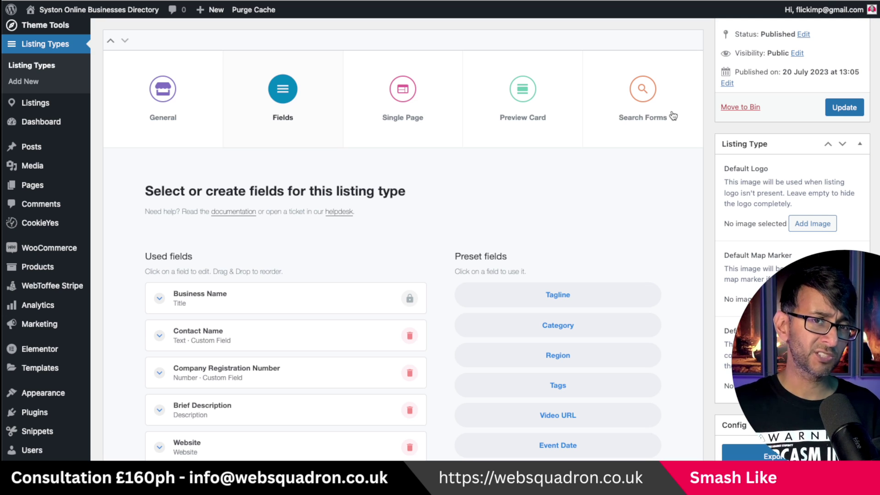
click(402, 92)
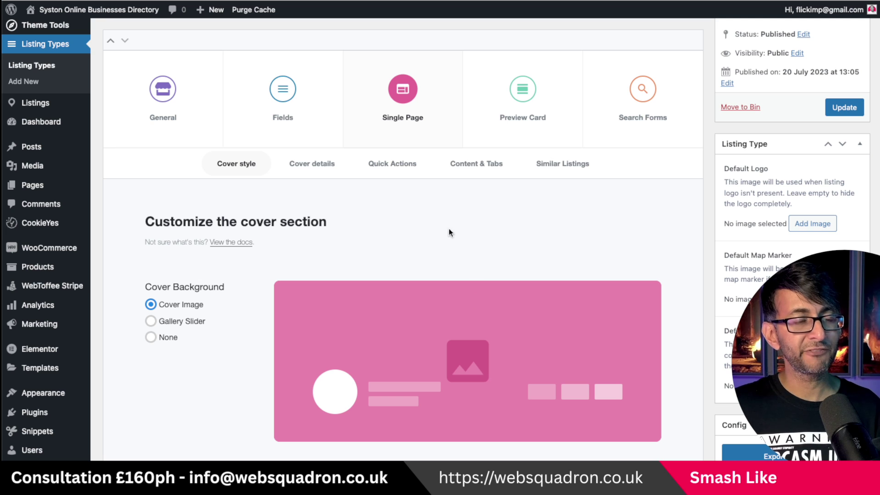
click(300, 166)
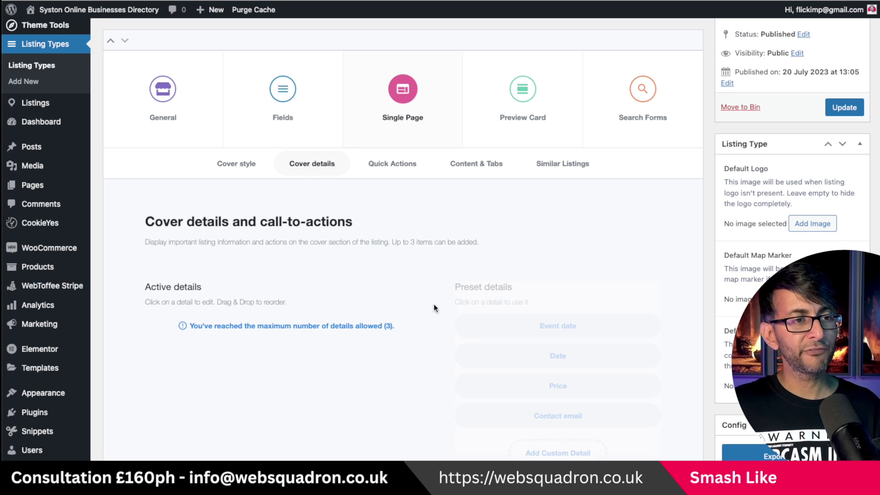
View the single page's quick actions, and open the Explore page of the live directory site for comparison
click(392, 164)
scroll(537, 353, down, 2)
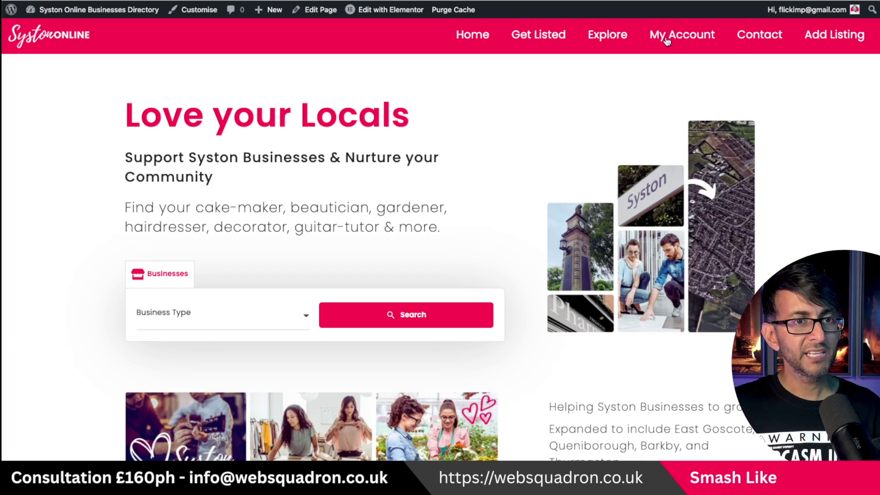
click(621, 37)
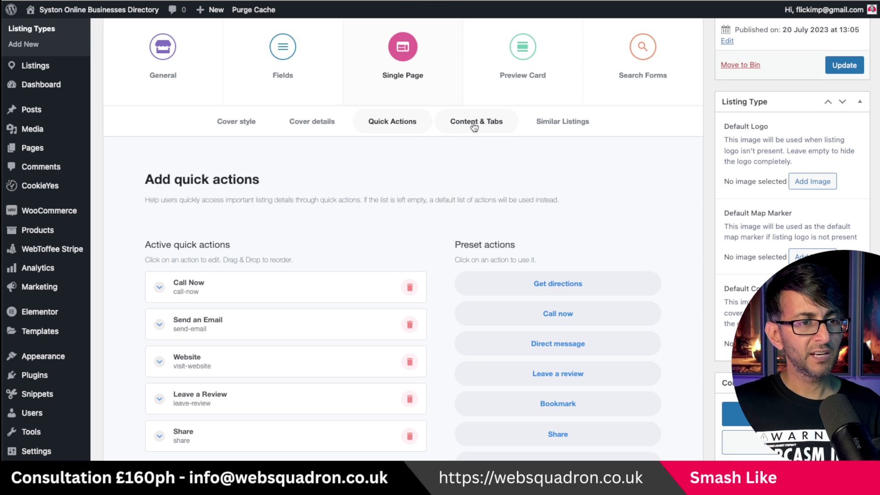
Examine the Content & Tabs configuration, comparing it with the Profile and Reviews tabs on the live Web Squadron listing
click(474, 126)
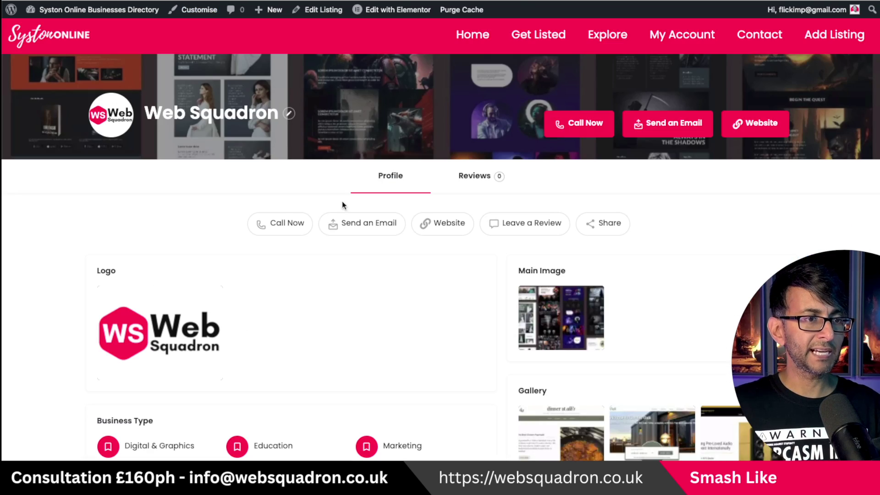
click(464, 178)
click(391, 177)
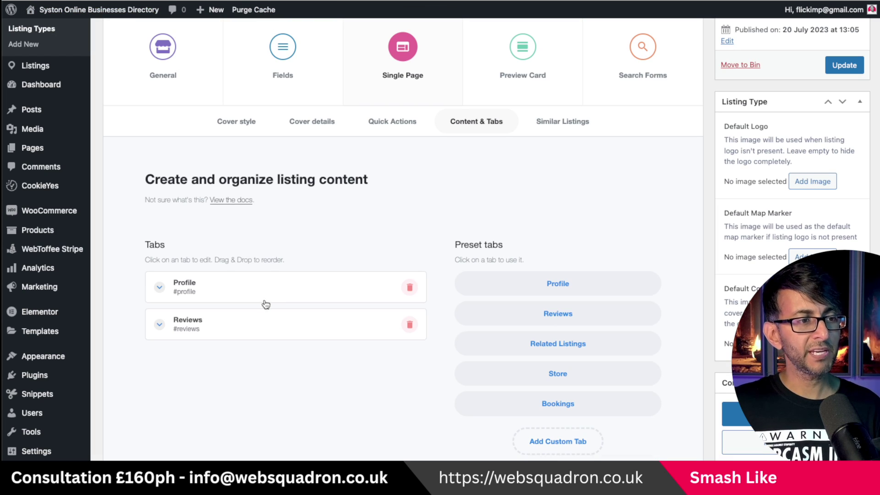
scroll(540, 368, down, 3)
scroll(601, 249, up, 1)
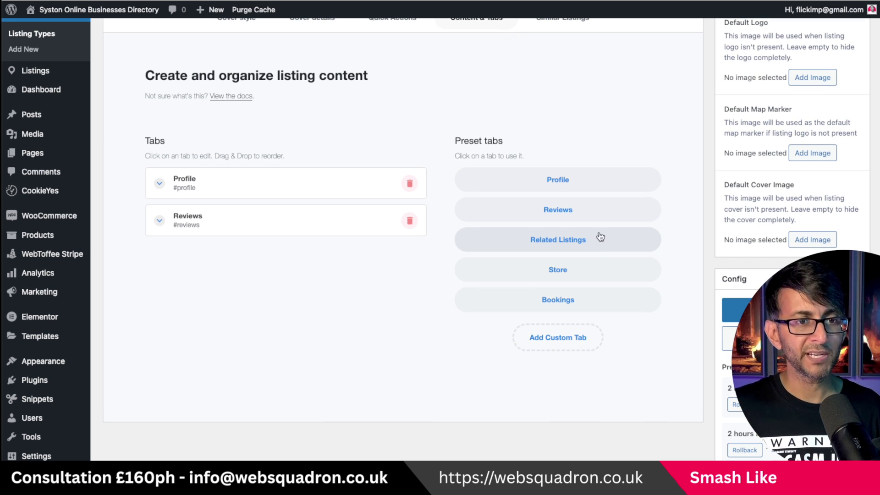
Add the preset Store tab to the listing content, review its settings, and return to the list of all tabs
click(584, 280)
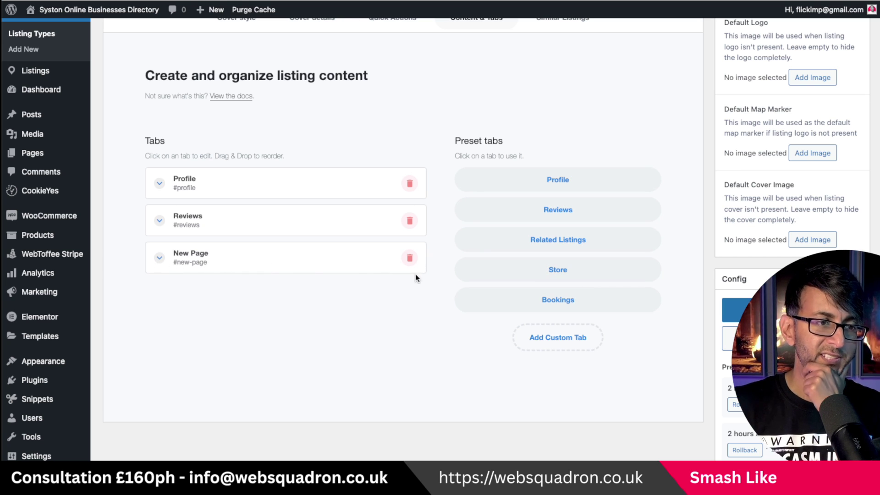
click(413, 260)
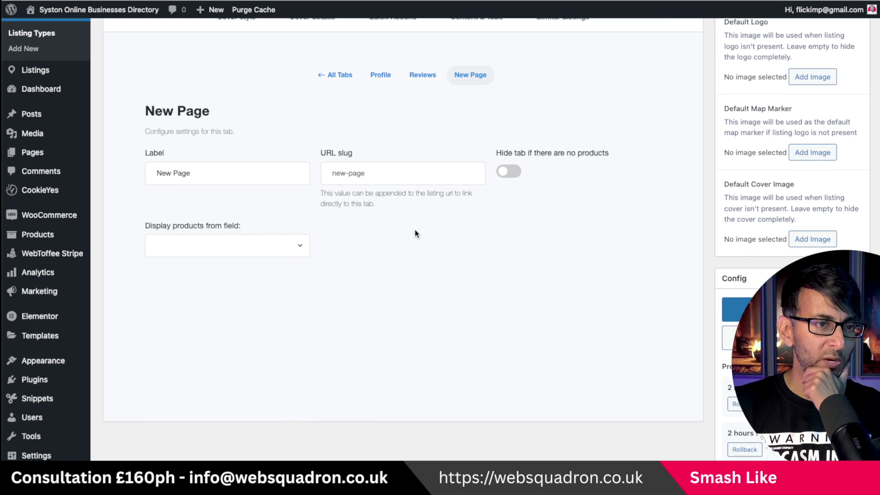
scroll(414, 232, down, 3)
scroll(398, 195, up, 1)
scroll(398, 196, up, 5)
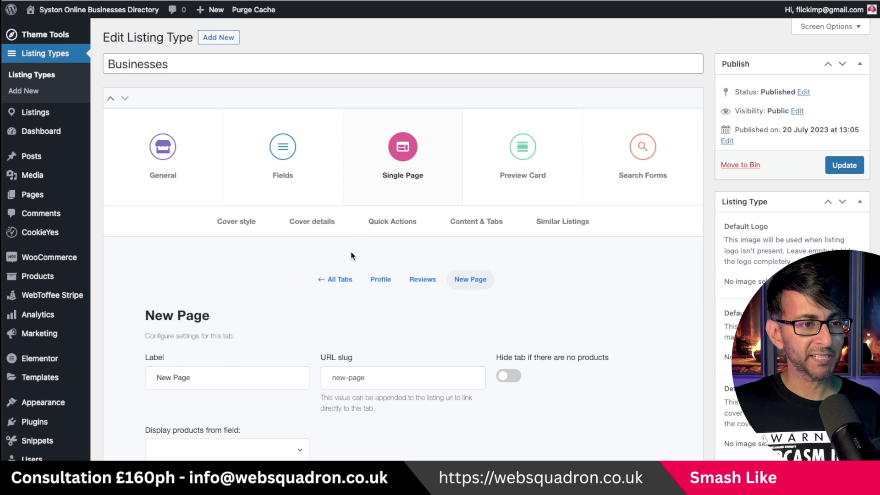
click(349, 278)
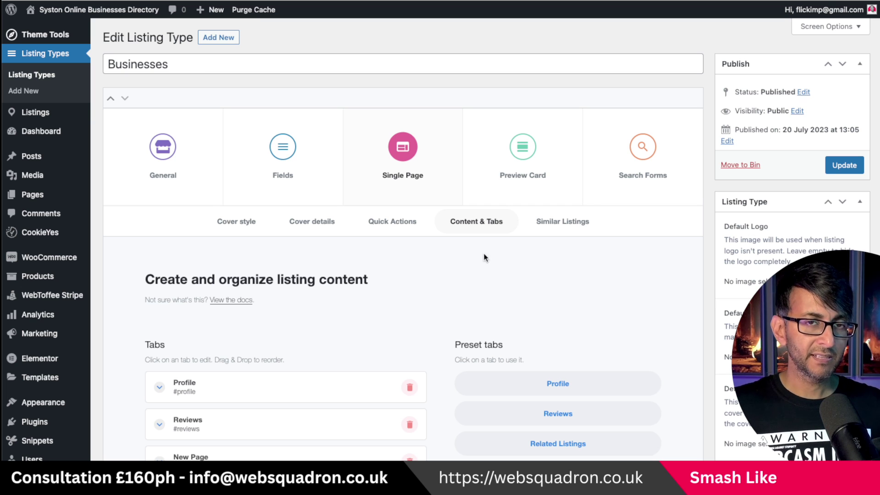
Add the preset Bookings tab to the listing content, review its booking settings, and return to the list of all tabs
scroll(527, 259, down, 2)
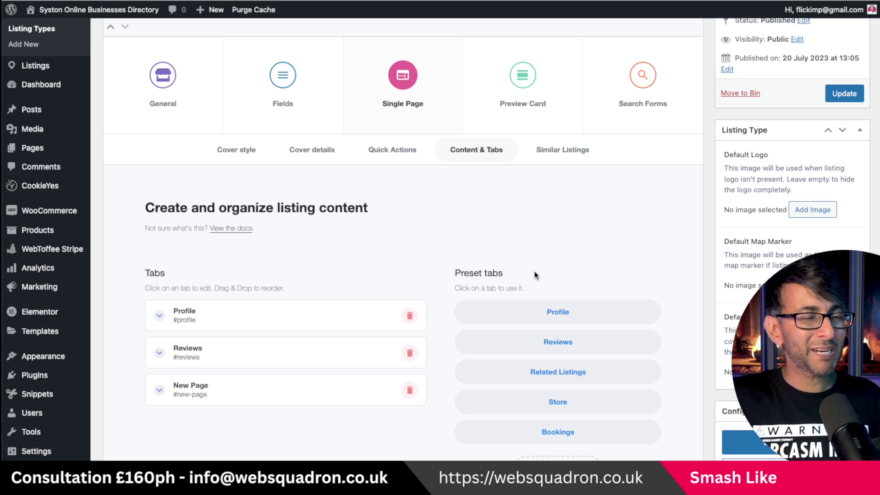
click(606, 439)
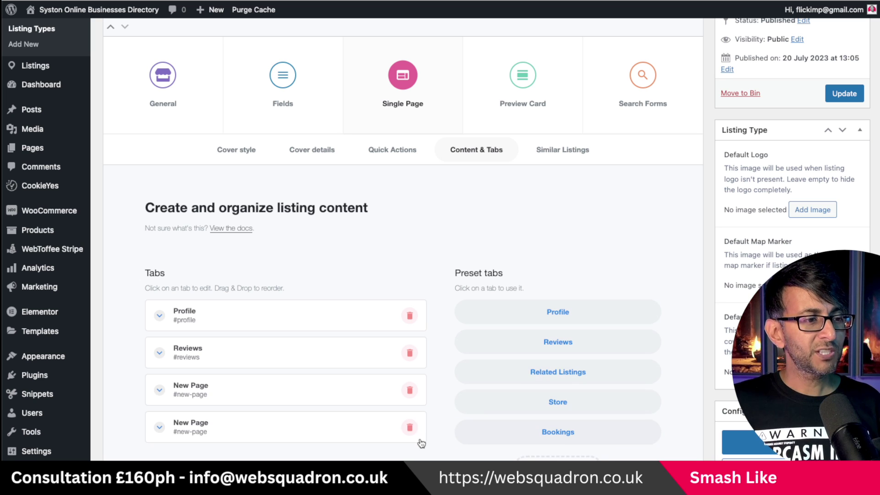
click(162, 431)
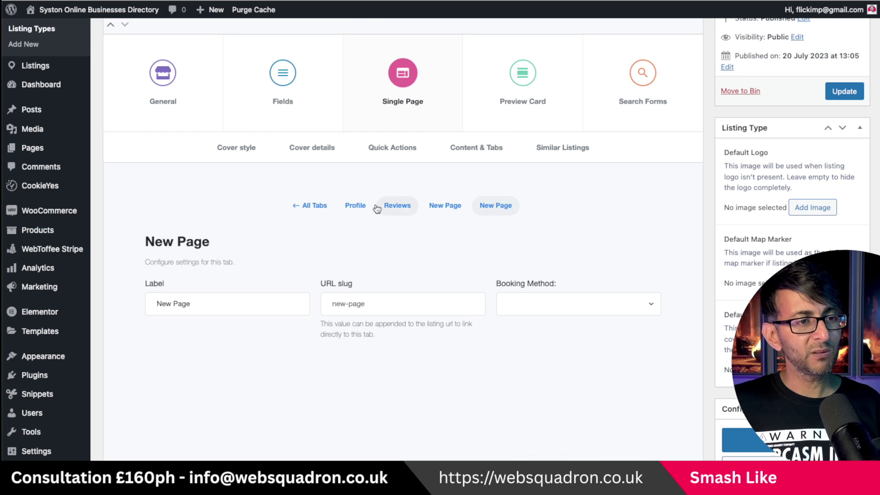
click(311, 205)
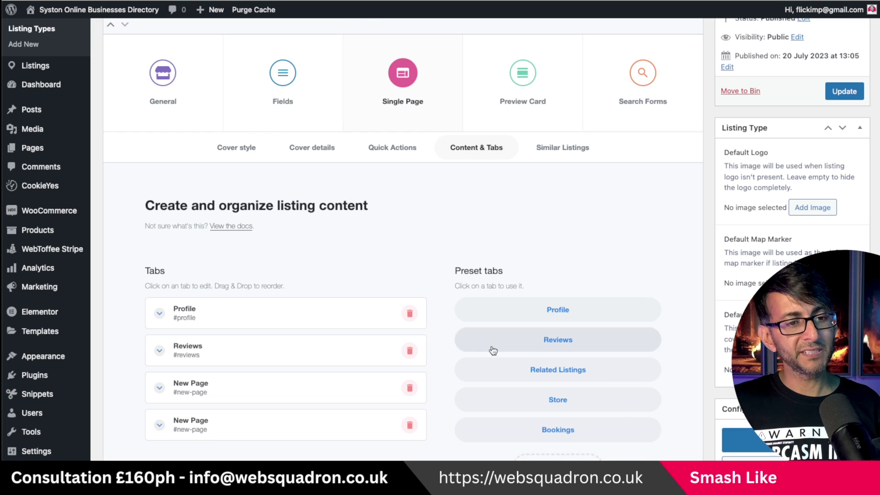
Delete both New Page tabs from the listing content
click(409, 425)
click(409, 387)
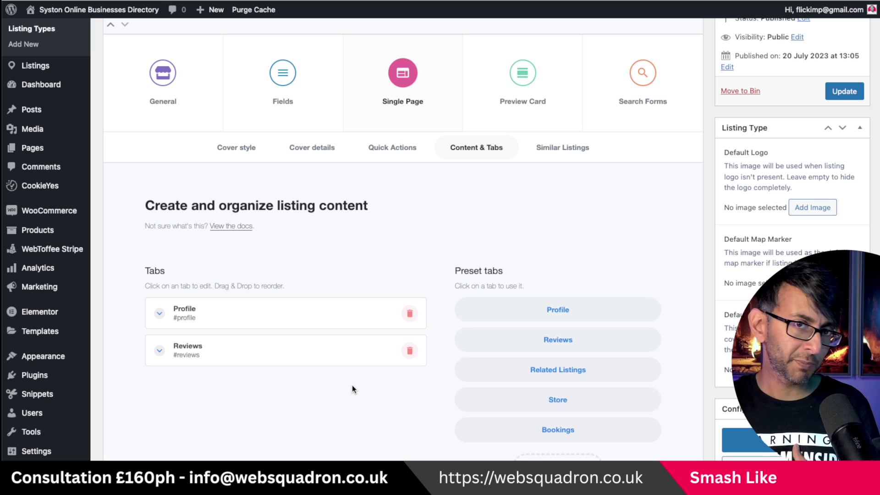
Review the used and preset fields of the listing type again, and return to the Single Page cover style settings
click(280, 98)
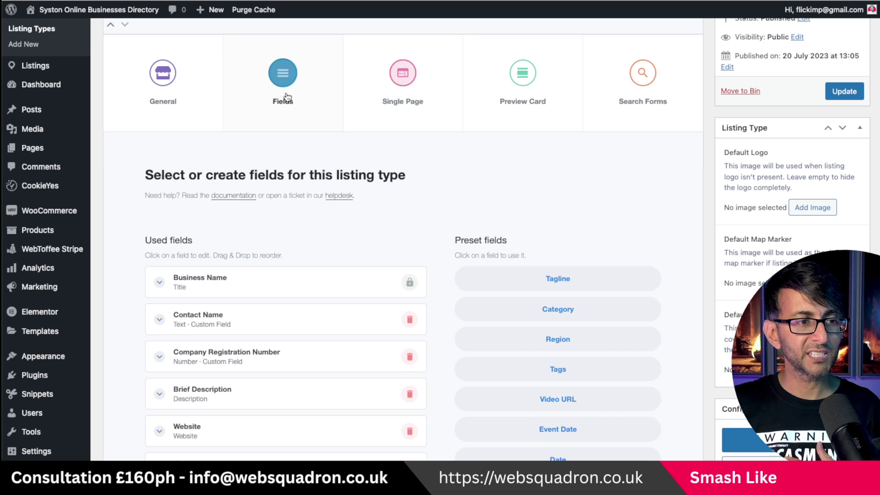
scroll(315, 387, up, 3)
scroll(298, 450, down, 2)
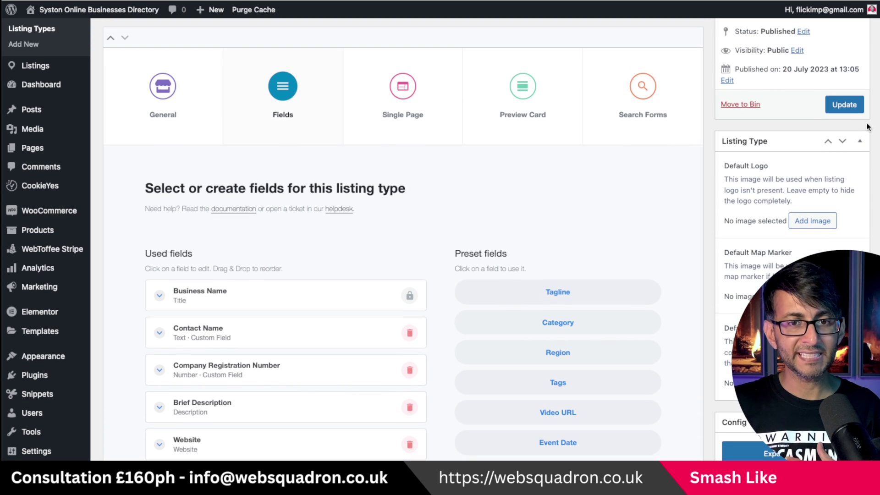
scroll(174, 217, down, 6)
scroll(173, 218, up, 2)
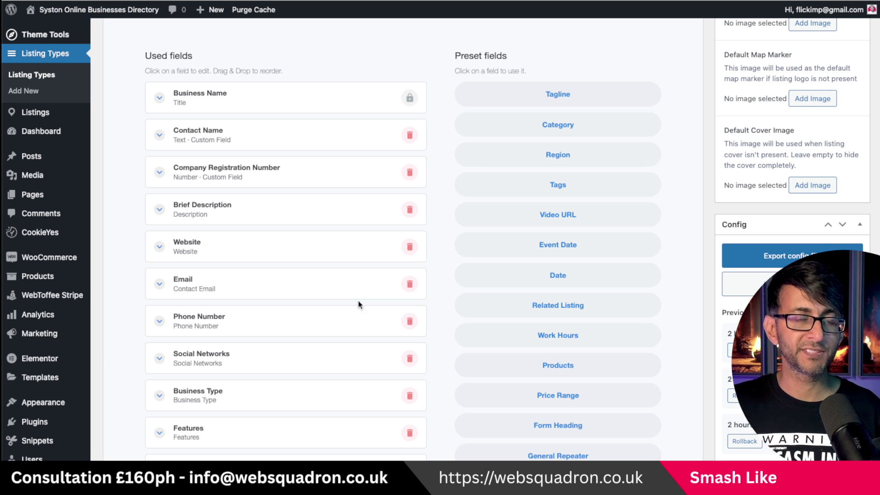
scroll(848, 238, up, 3)
scroll(403, 238, up, 2)
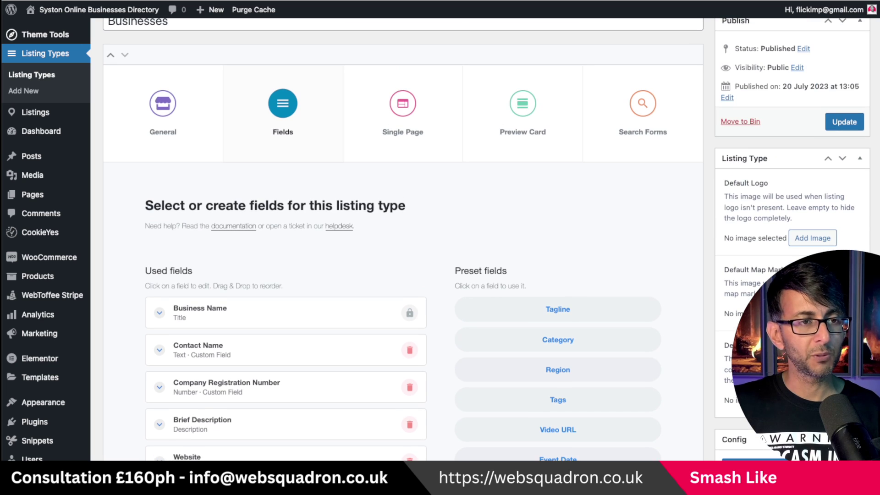
click(427, 107)
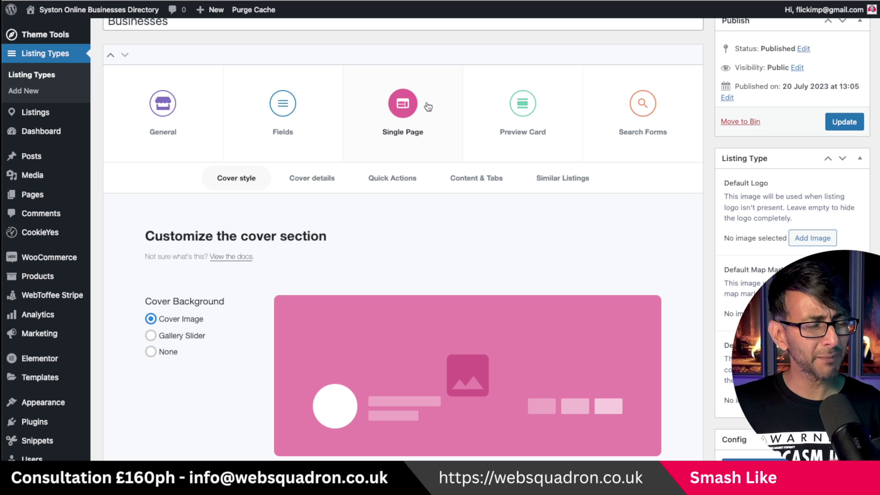
Open the Profile tab in the single page's content and review its main and sidebar column blocks
click(521, 116)
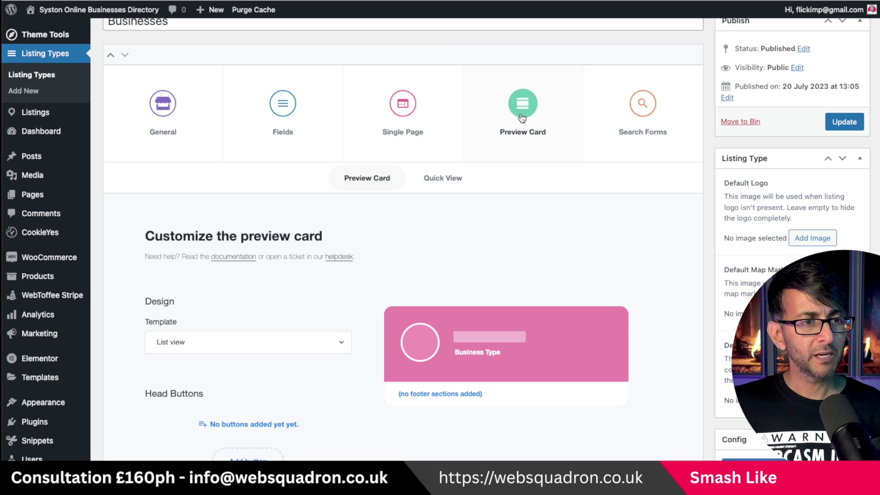
click(403, 130)
click(463, 179)
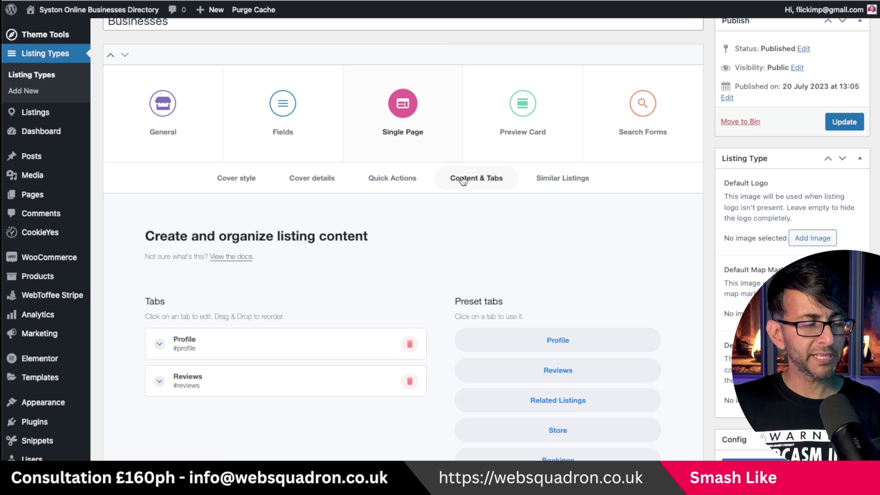
scroll(367, 323, up, 2)
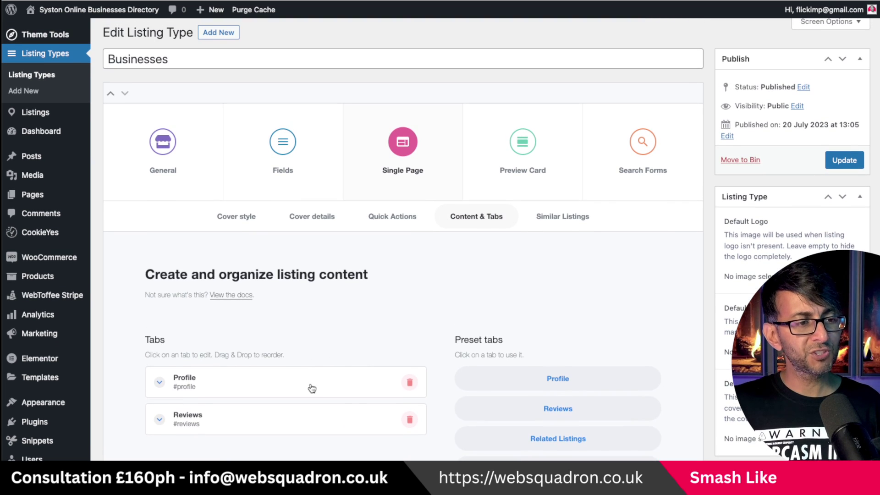
click(311, 387)
scroll(735, 225, down, 10)
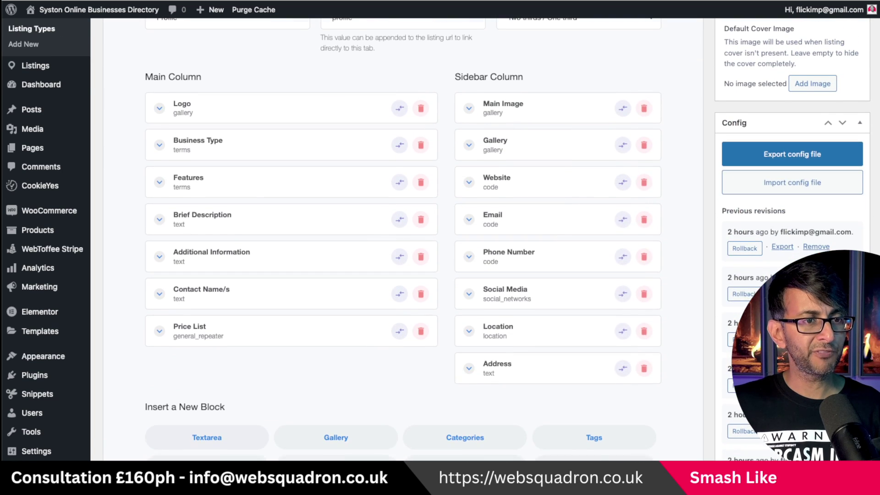
scroll(543, 242, up, 1)
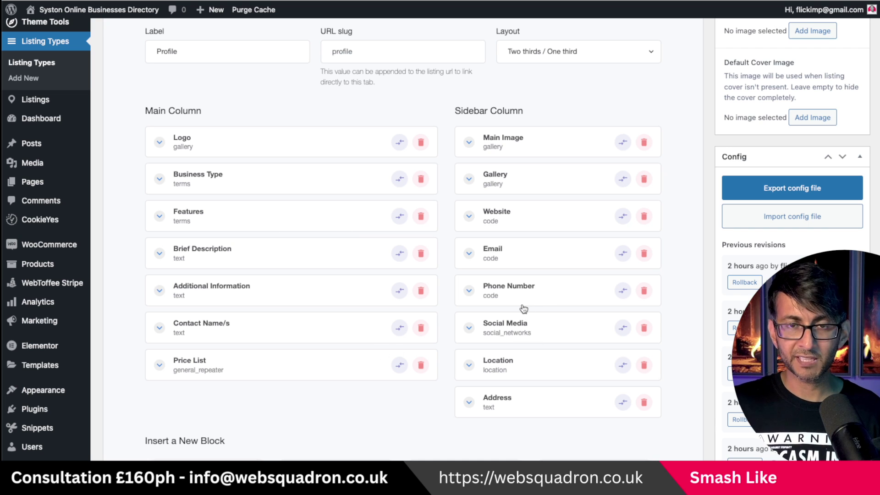
Check the Profile tab's layout choices, keep Two thirds / One third, and compare with the live Web Squadron listing
scroll(389, 103, up, 3)
click(546, 91)
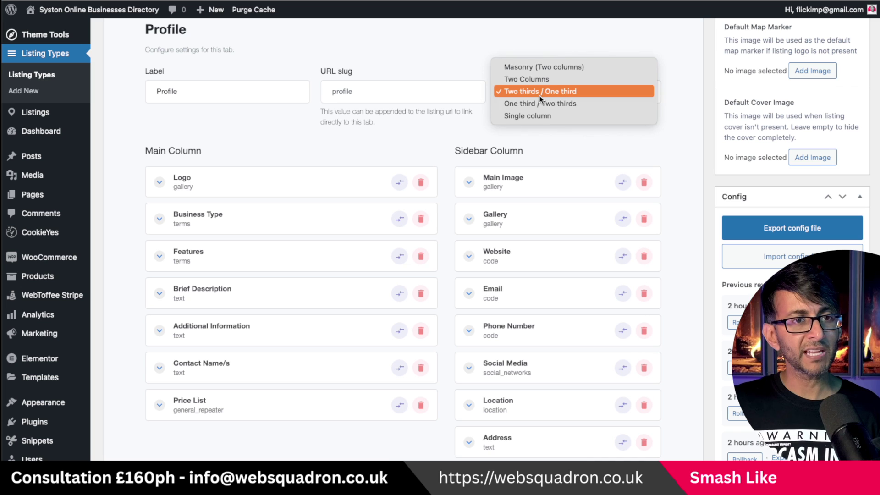
click(552, 92)
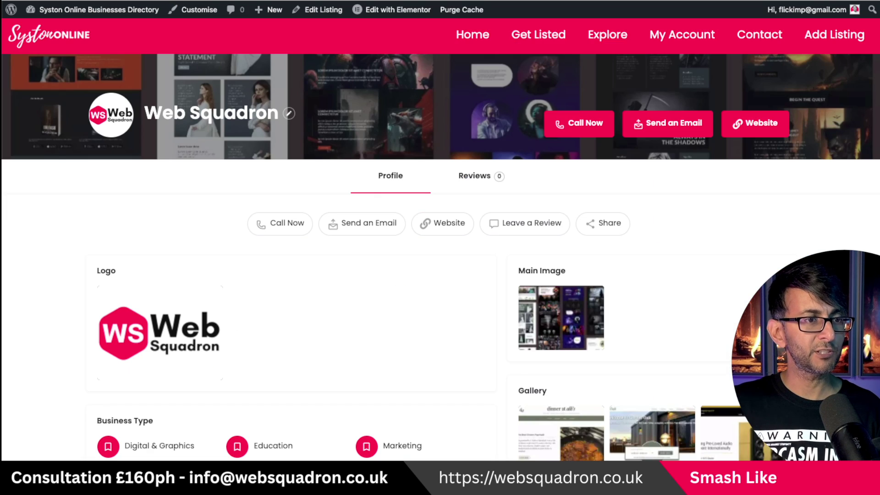
scroll(342, 289, down, 3)
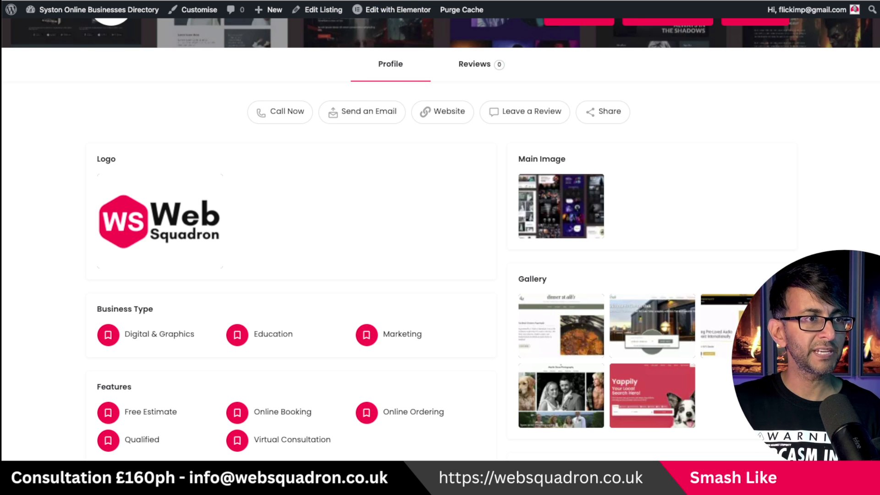
scroll(440, 238, down, 12)
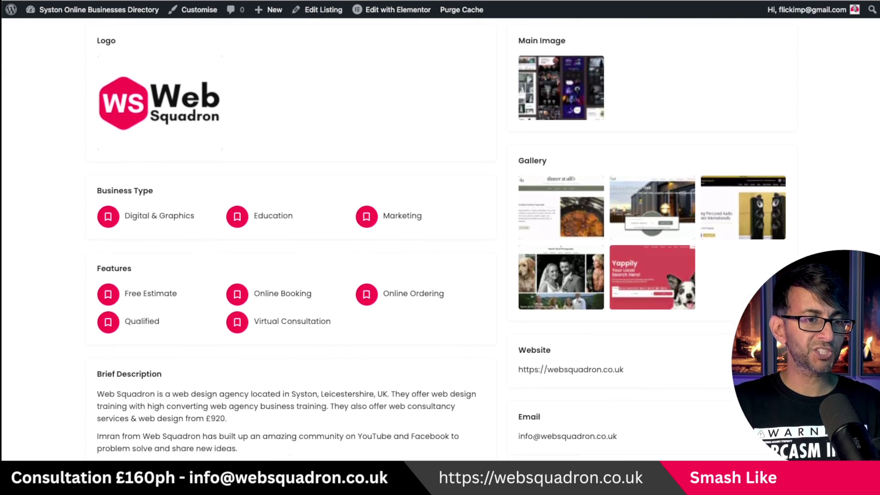
scroll(440, 238, down, 6)
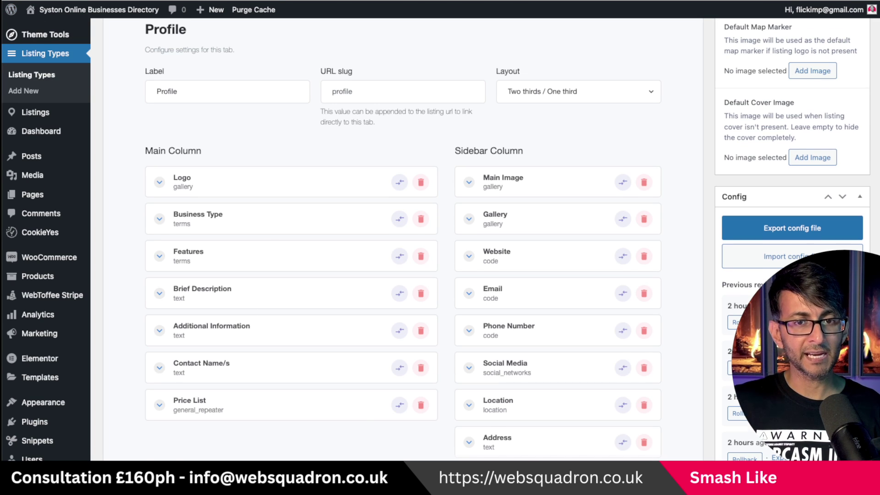
Review the Profile tab's column blocks and layout options again, and compare them with the price list and location on the live listing
scroll(464, 404, down, 2)
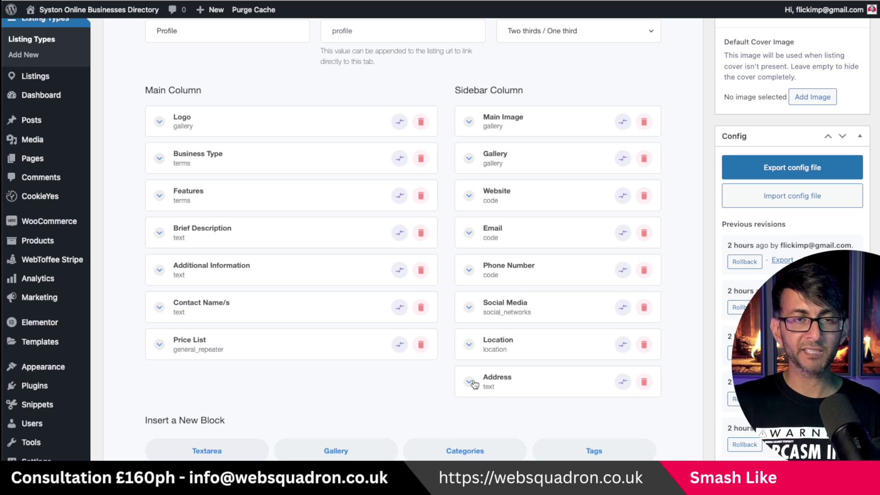
drag(516, 192, 502, 211)
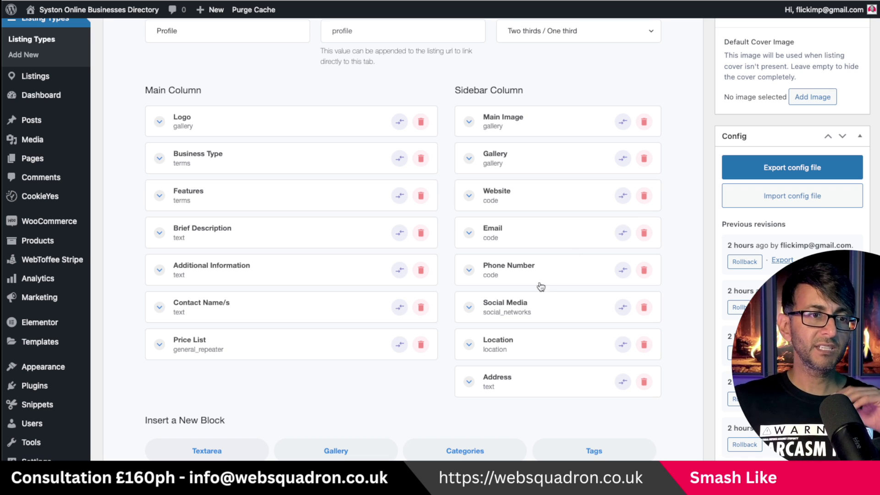
scroll(504, 286, up, 1)
scroll(502, 281, up, 5)
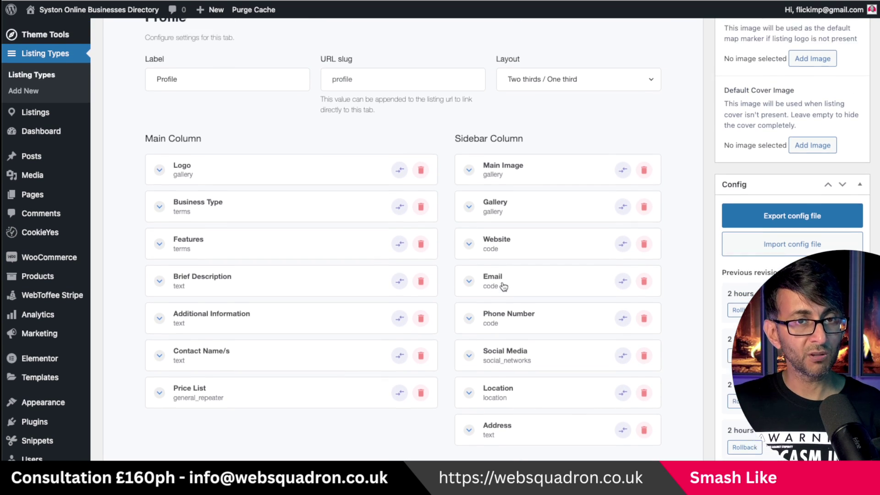
click(576, 230)
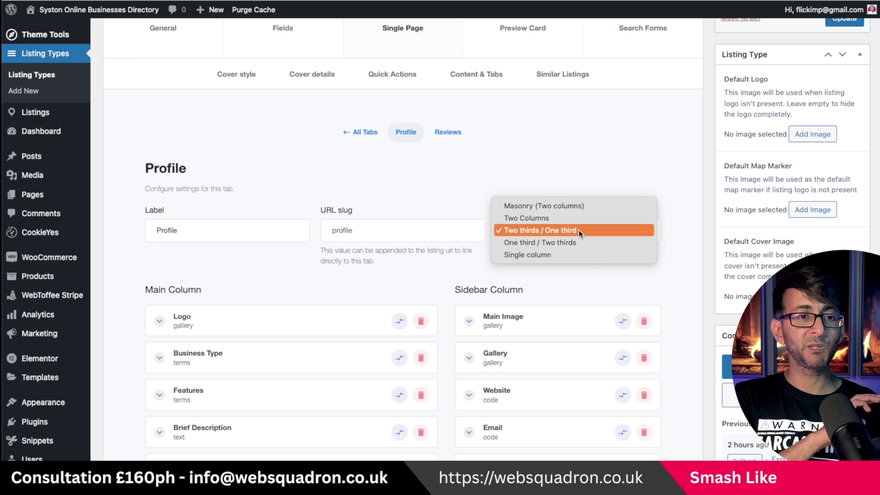
click(578, 207)
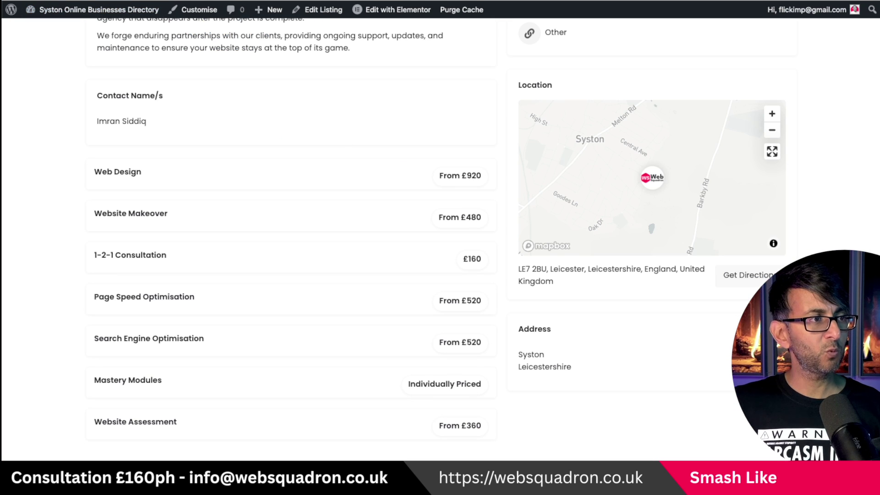
click(107, 9)
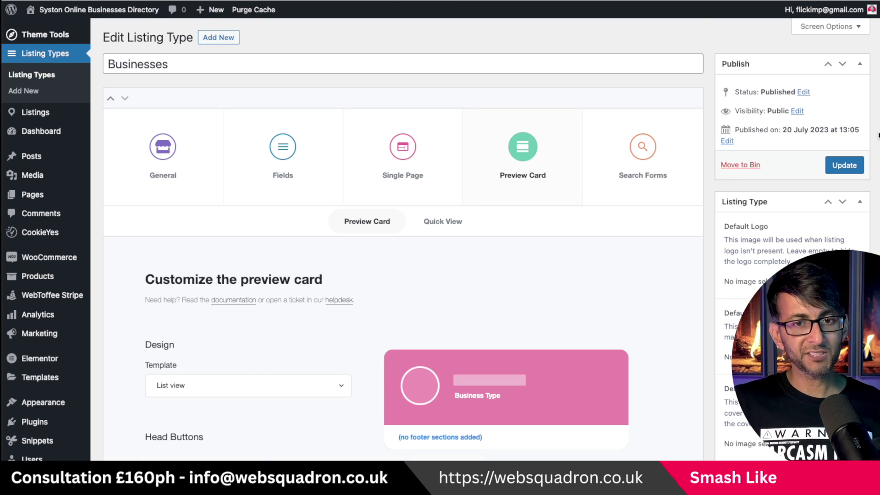
Try the Alternate and Default templates for the preview card, and set the template back to List view
scroll(371, 284, down, 3)
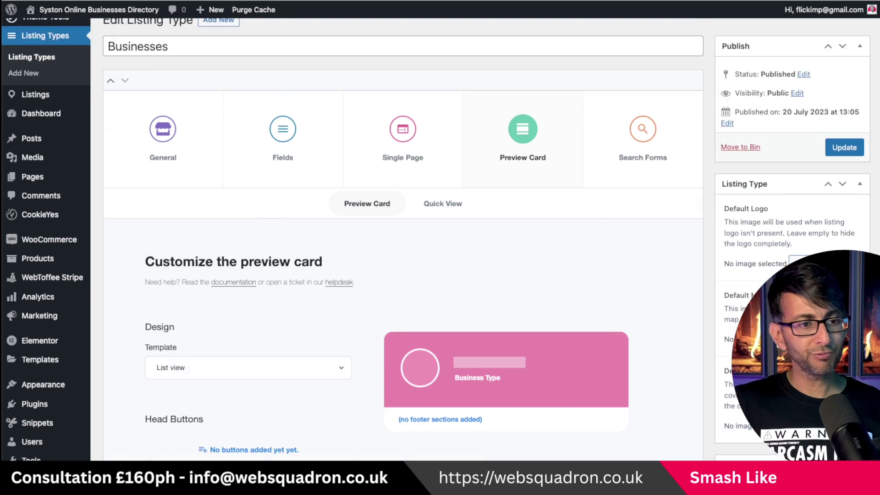
click(275, 236)
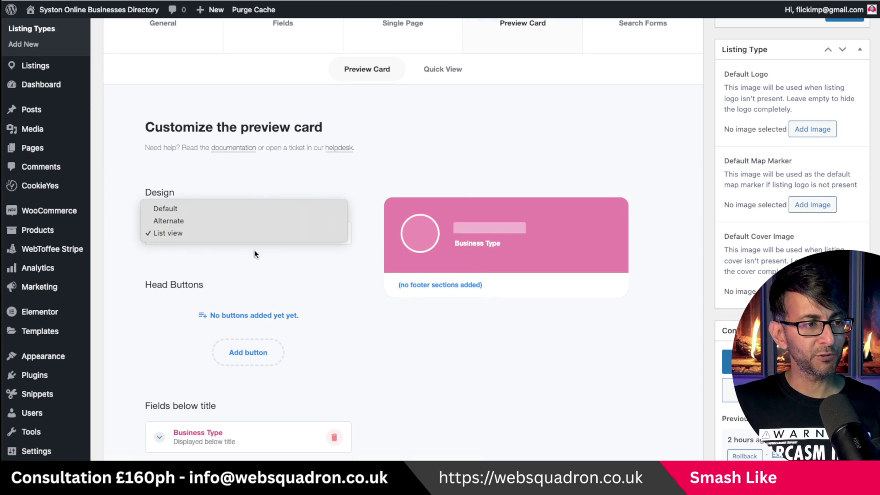
click(242, 223)
click(278, 236)
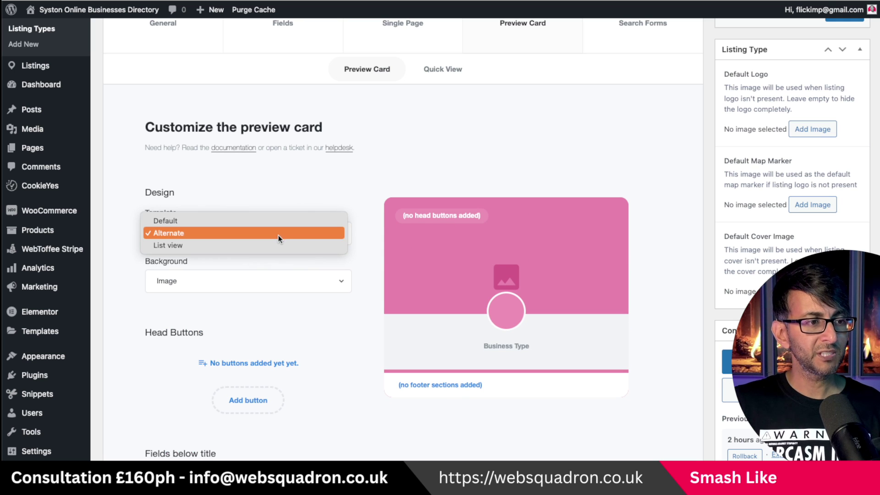
click(273, 219)
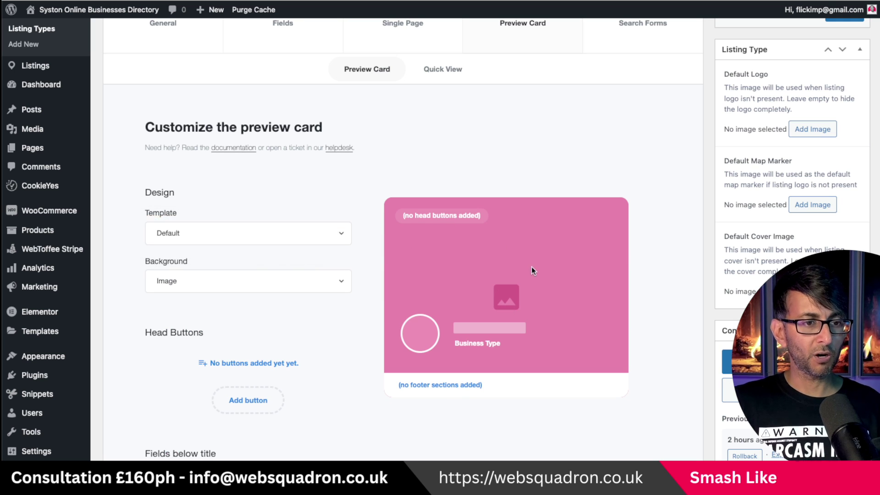
click(318, 230)
click(331, 246)
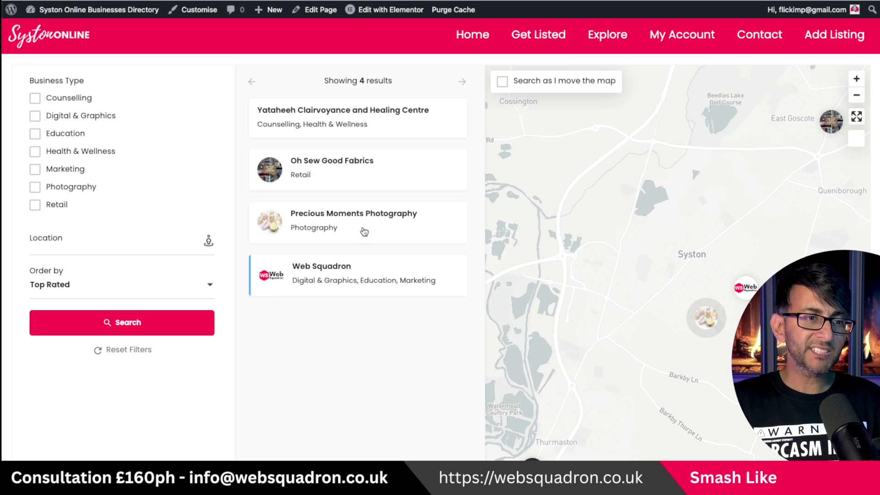
Examine the listing cards on the Explore page, and review the preview card's head buttons, fields below title and footer sections
scroll(375, 360, down, 1)
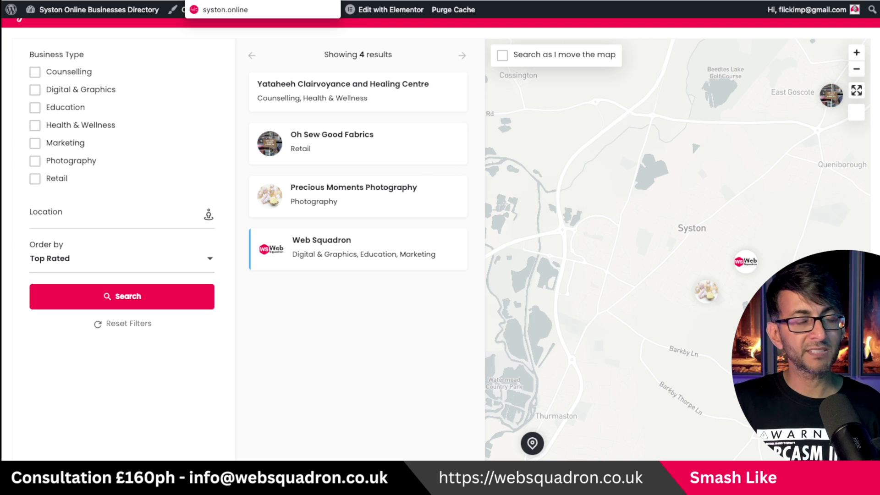
click(362, 1)
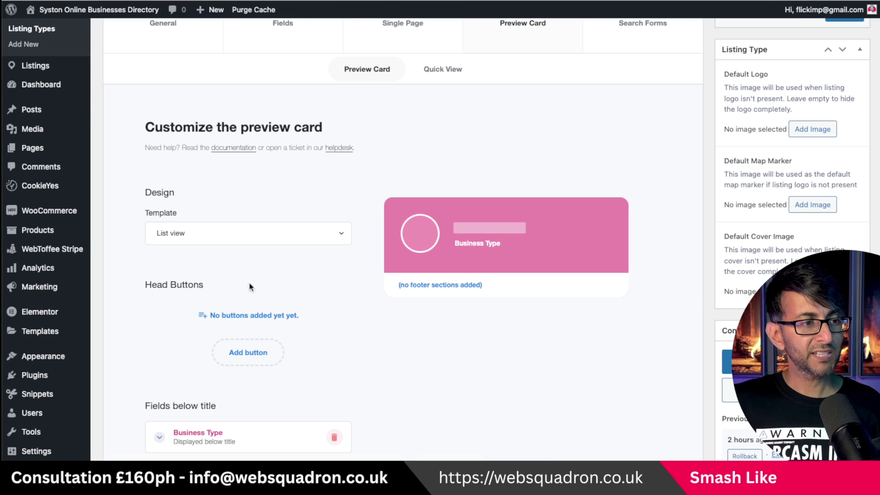
scroll(510, 460, down, 3)
scroll(489, 44, down, 1)
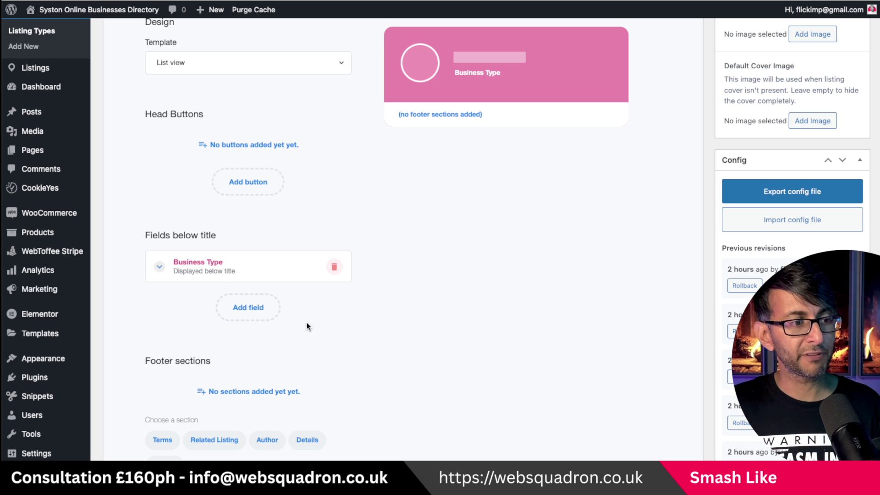
scroll(330, 328, up, 3)
scroll(455, 281, up, 5)
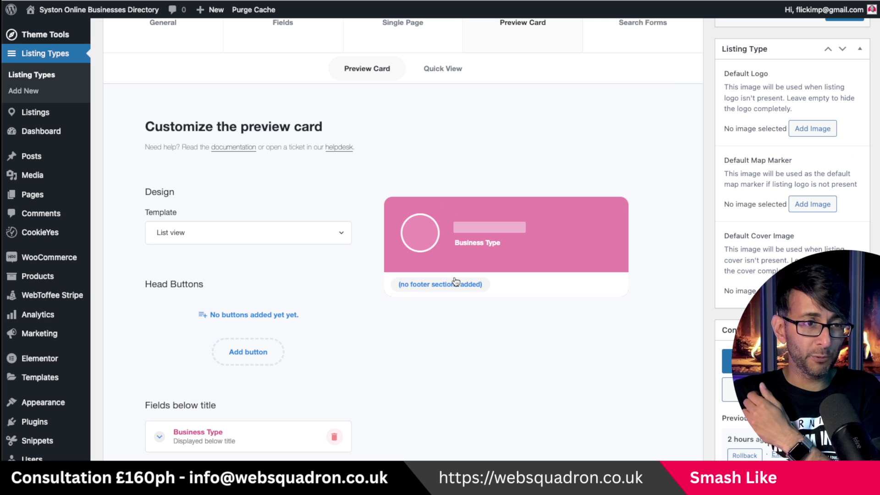
scroll(546, 224, up, 6)
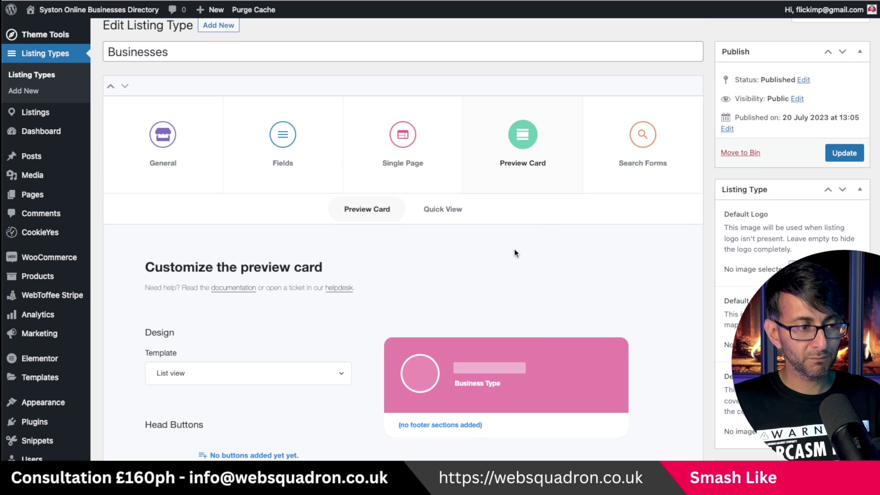
Review the quick view modal's template, map skin and taxonomy settings for the listing type
click(456, 210)
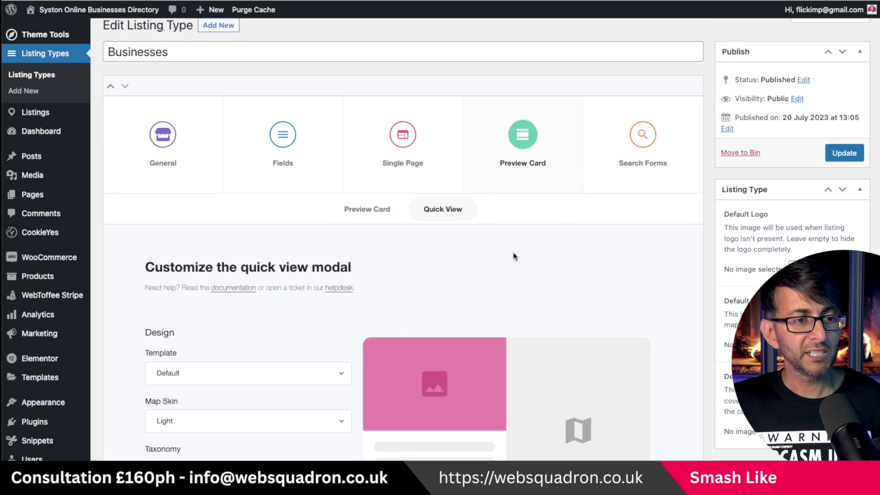
scroll(532, 361, down, 1)
scroll(532, 357, down, 5)
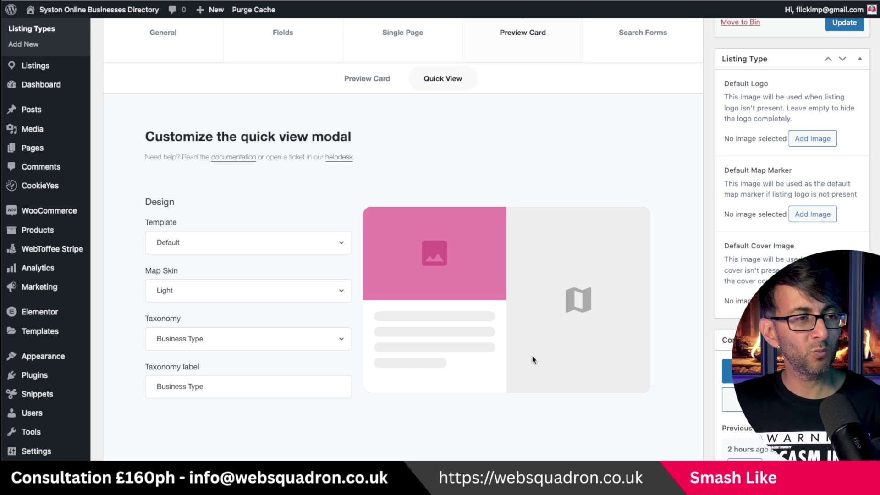
scroll(532, 356, up, 4)
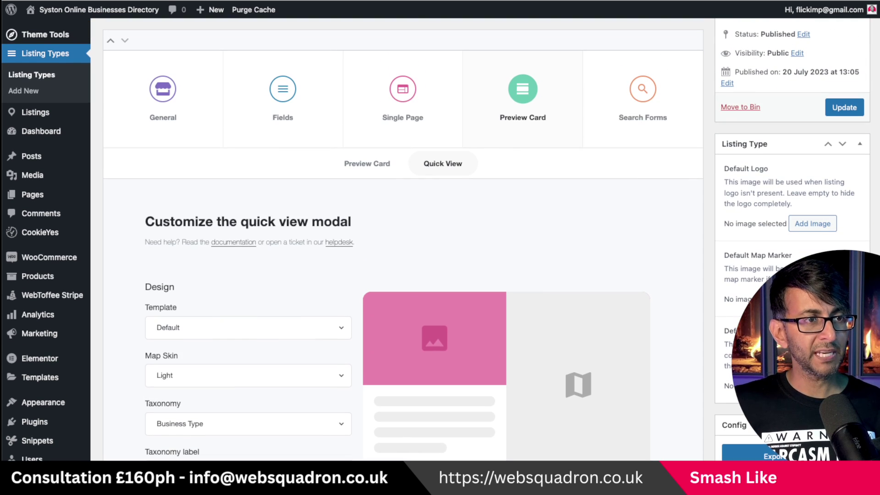
click(418, 0)
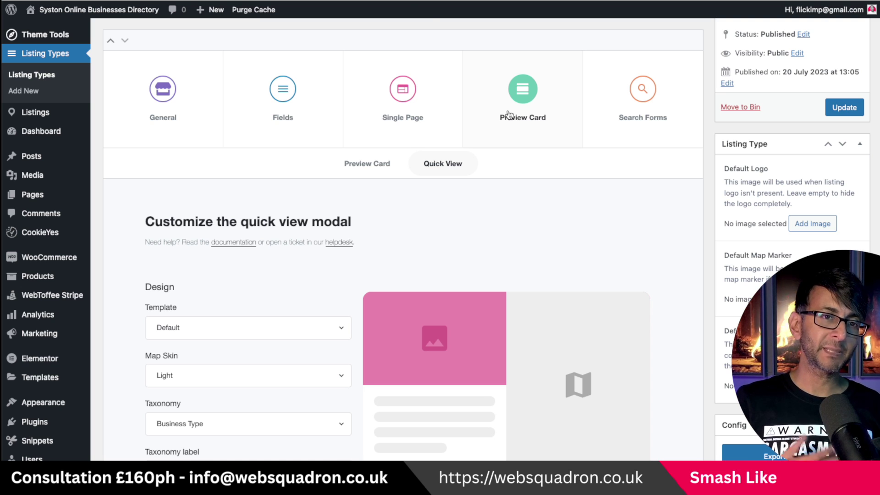
Open the Search Forms settings of the Businesses listing type and review the advanced form's active and available filters
scroll(633, 314, down, 2)
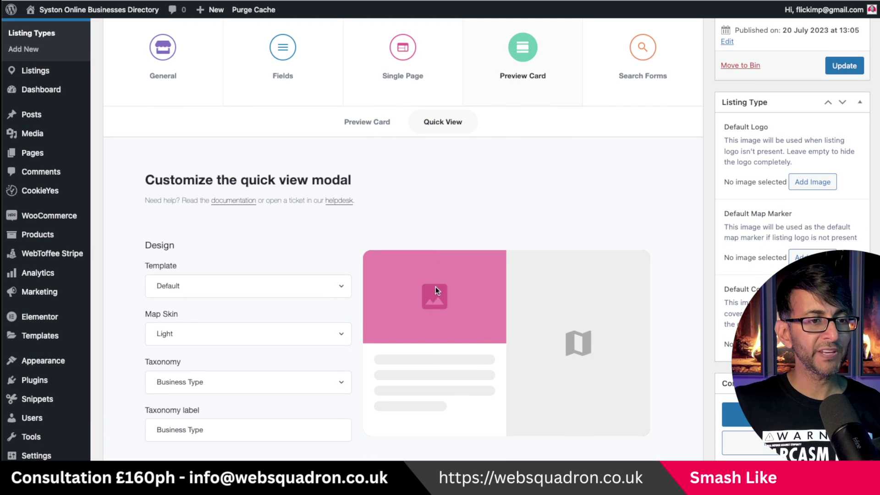
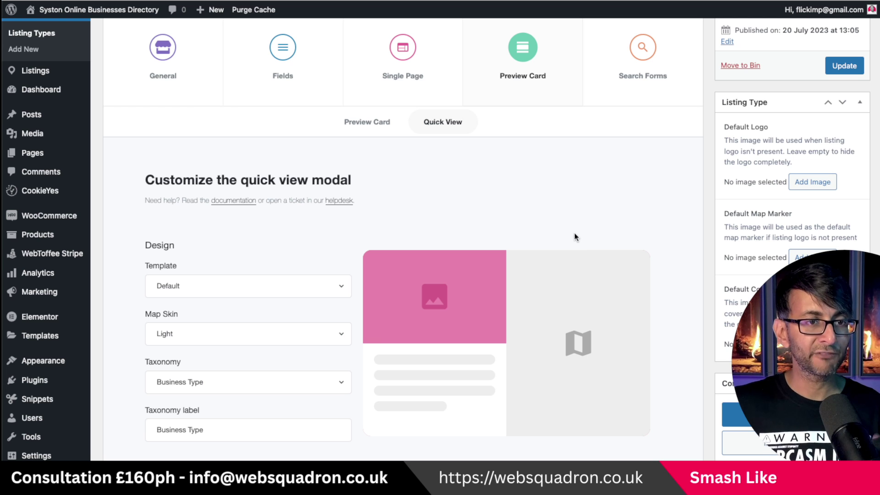
scroll(574, 233, up, 3)
click(655, 167)
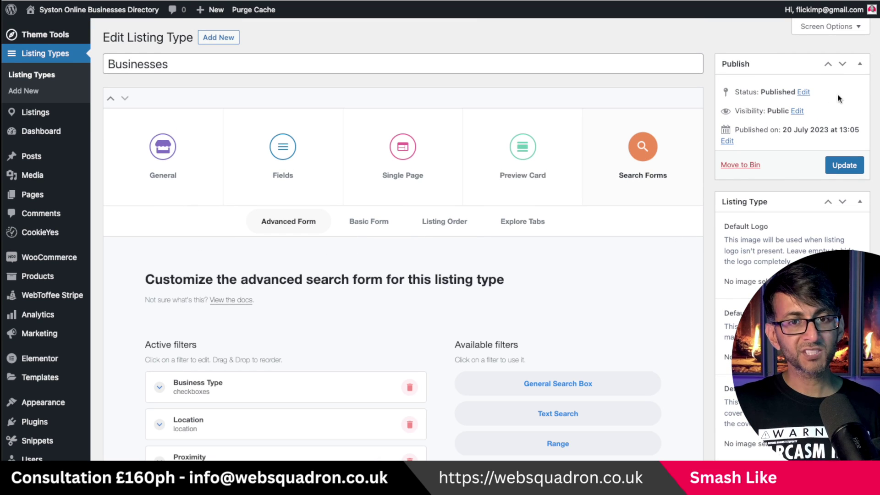
scroll(658, 169, down, 4)
scroll(840, 132, up, 2)
scroll(840, 132, down, 2)
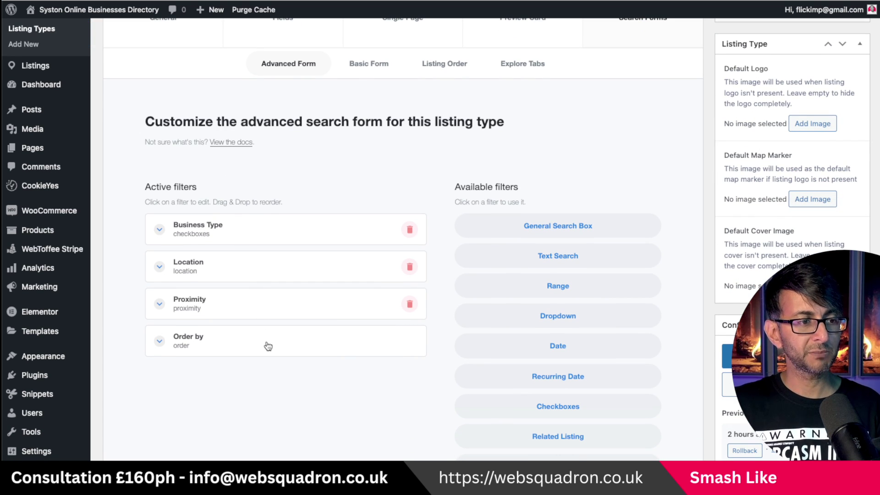
Test the advanced search on the site's Explore page with location Leicester, England and a proximity of 8 mi
click(131, 9)
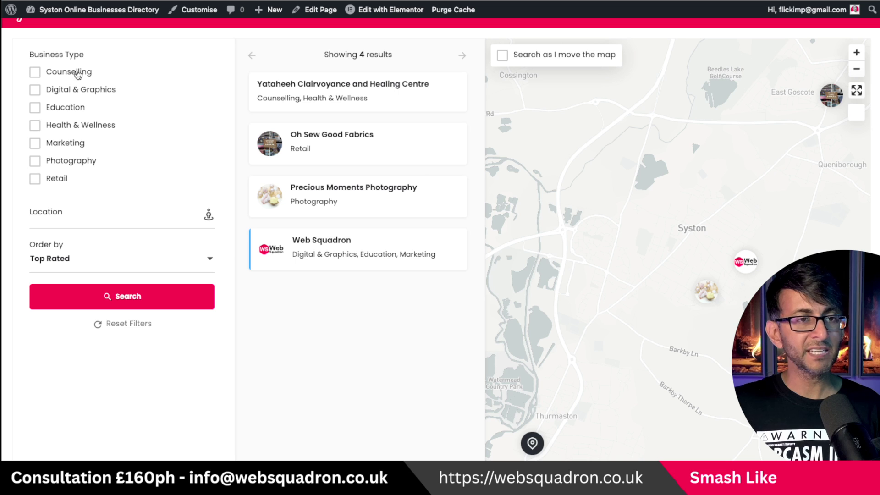
click(91, 219)
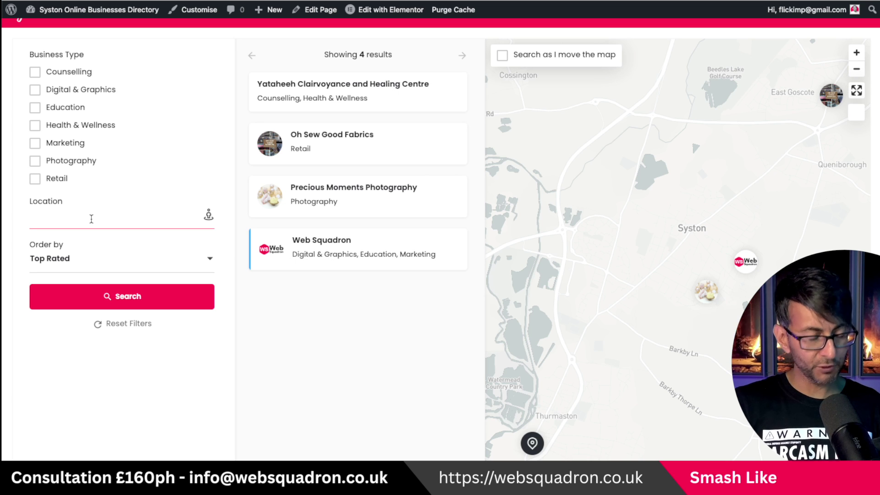
text(Leicester)
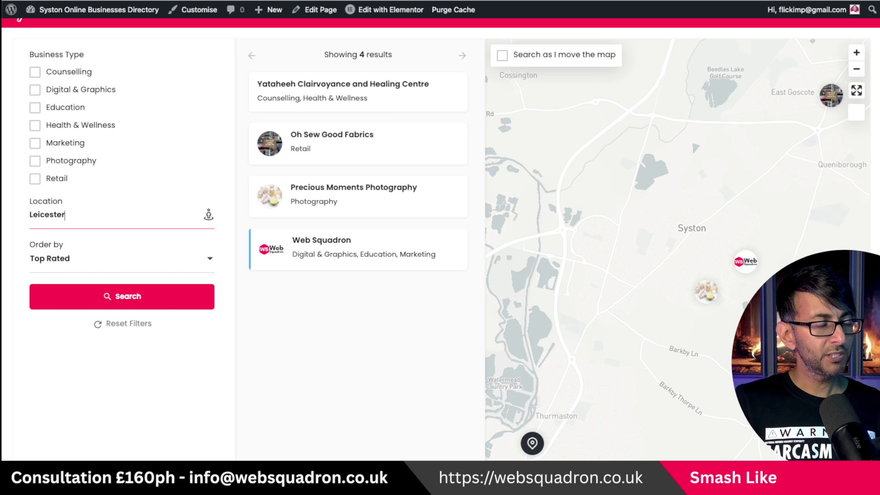
click(94, 243)
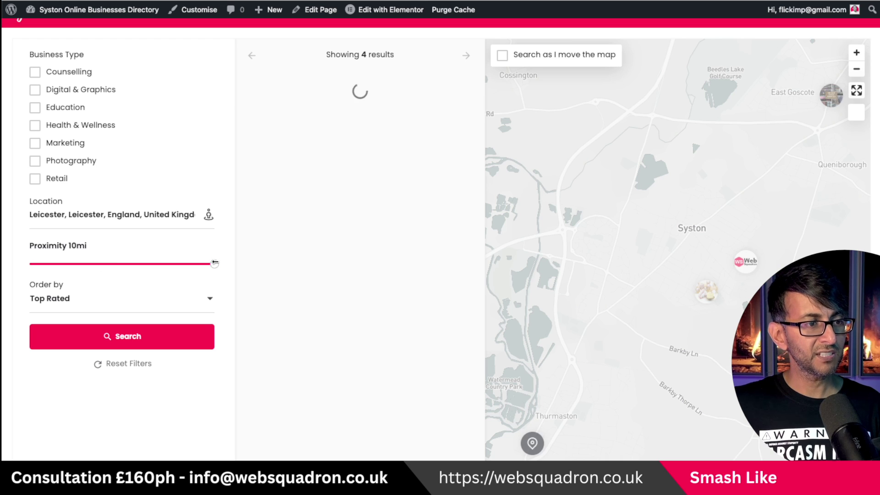
drag(215, 263, 175, 266)
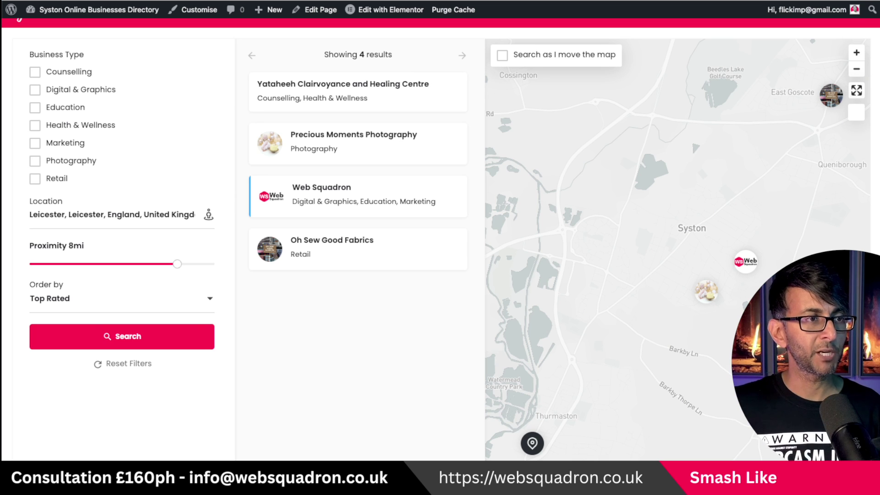
click(153, 301)
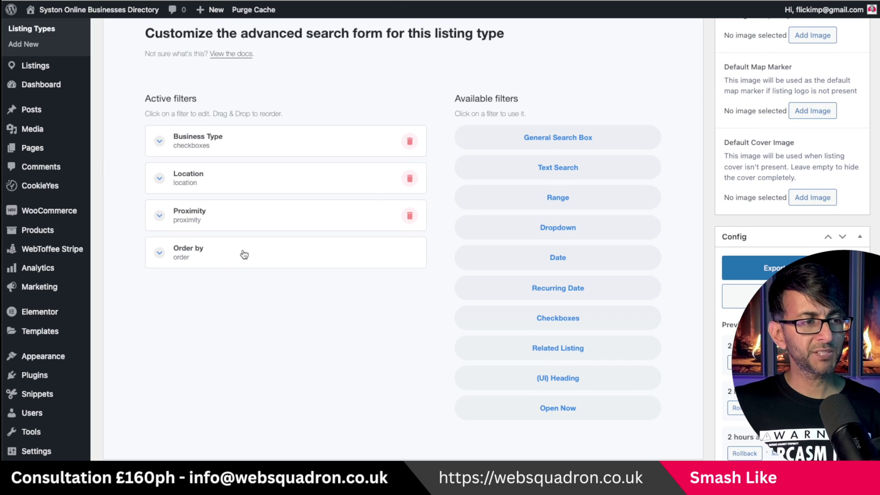
Review the Listing Order options of the Businesses listing type and return to the advanced form settings
scroll(374, 196, down, 2)
scroll(444, 265, up, 5)
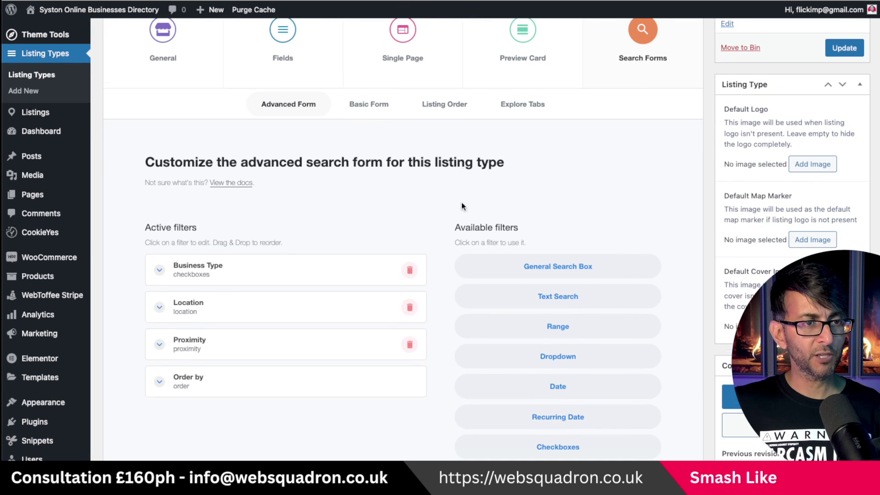
click(454, 113)
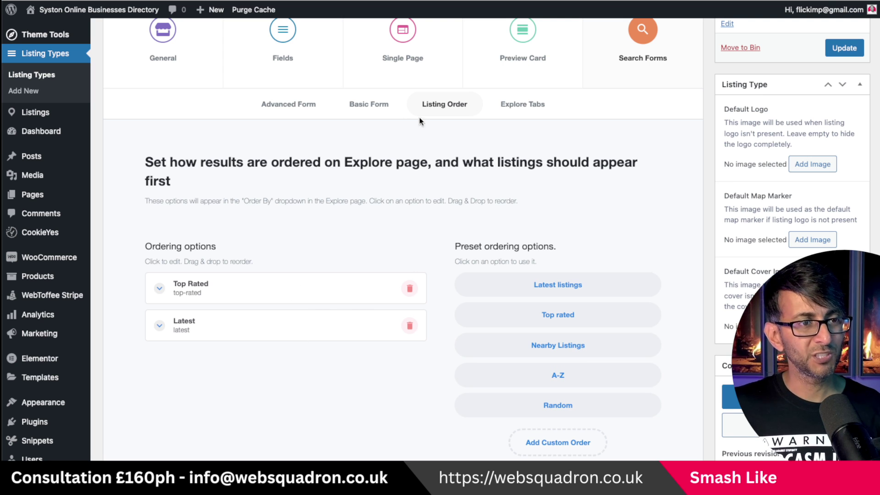
click(293, 104)
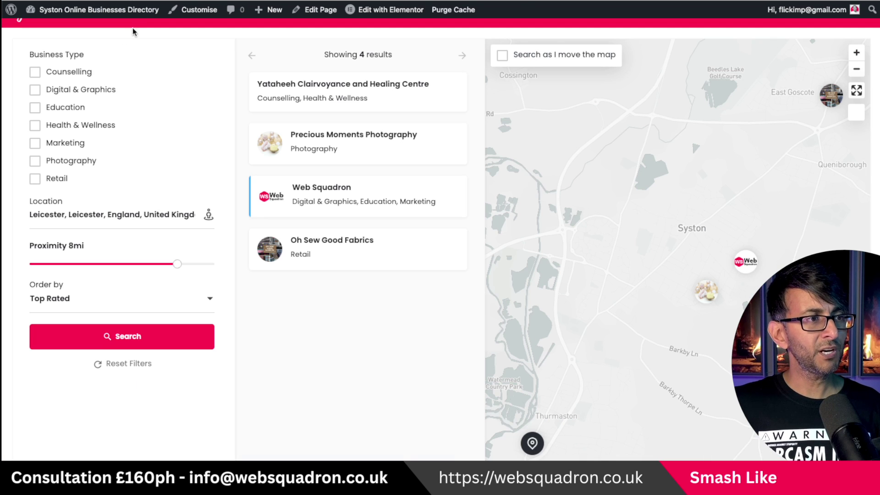
Go to the directory's homepage and inspect the choices in the Business Type search dropdown
scroll(65, 31, up, 1)
click(65, 38)
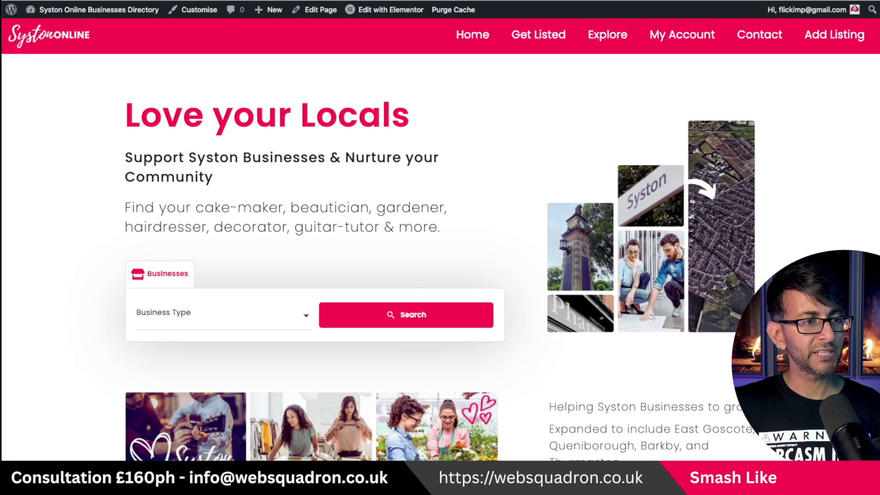
click(263, 326)
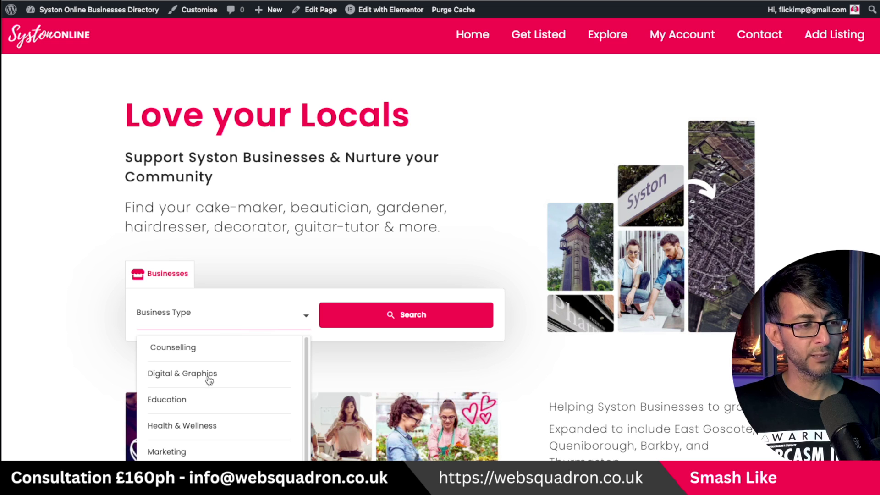
scroll(200, 437, down, 1)
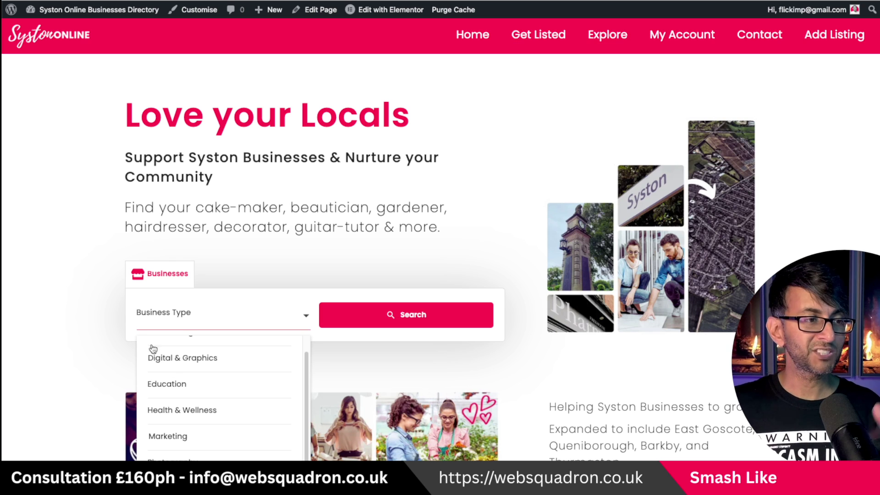
click(60, 324)
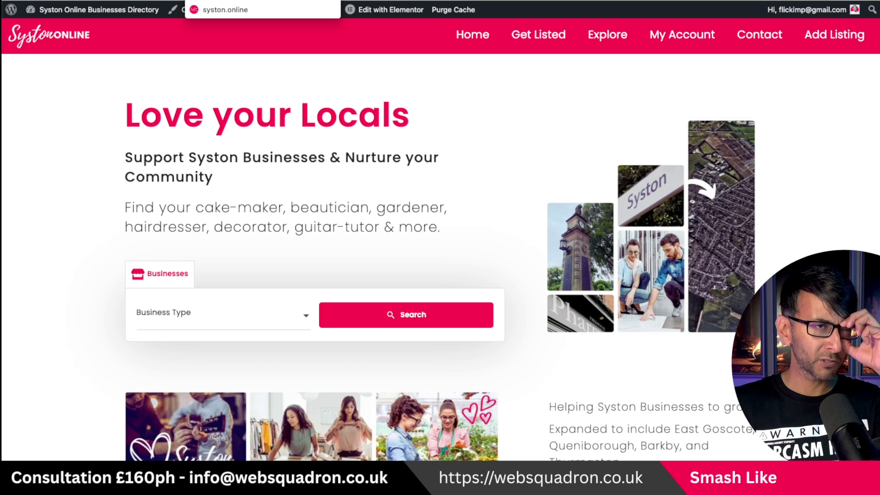
click(255, 323)
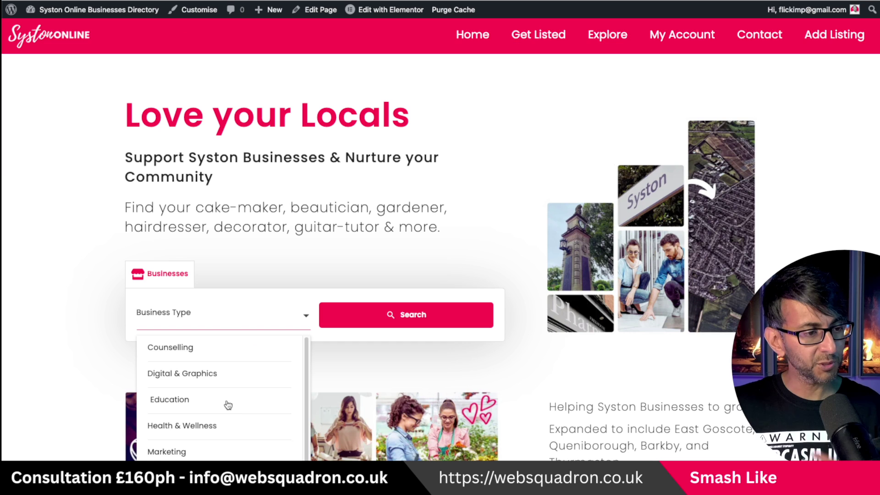
click(51, 355)
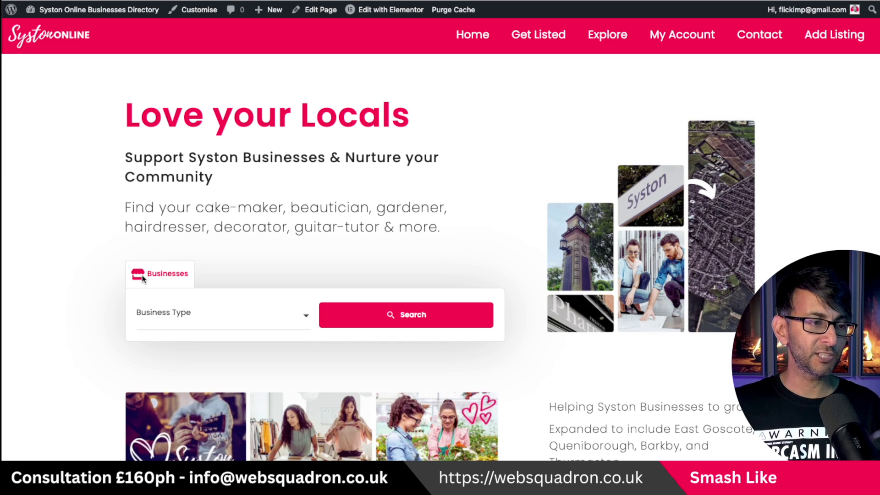
click(244, 317)
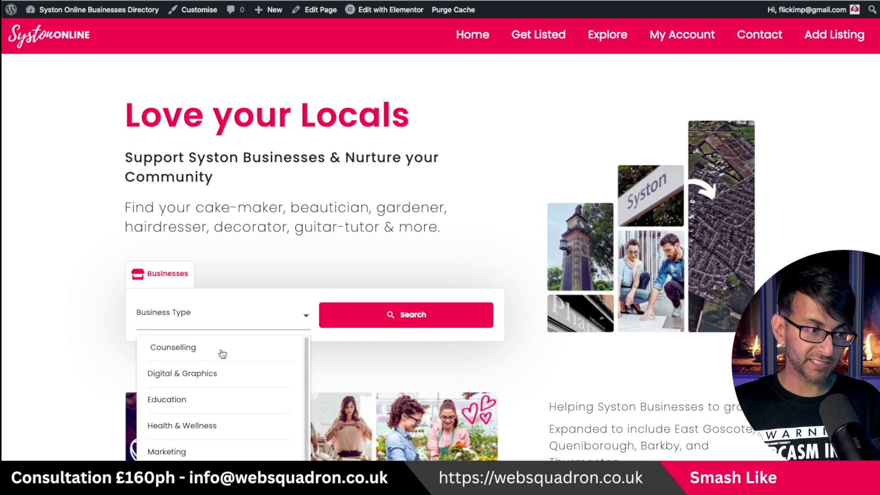
click(71, 328)
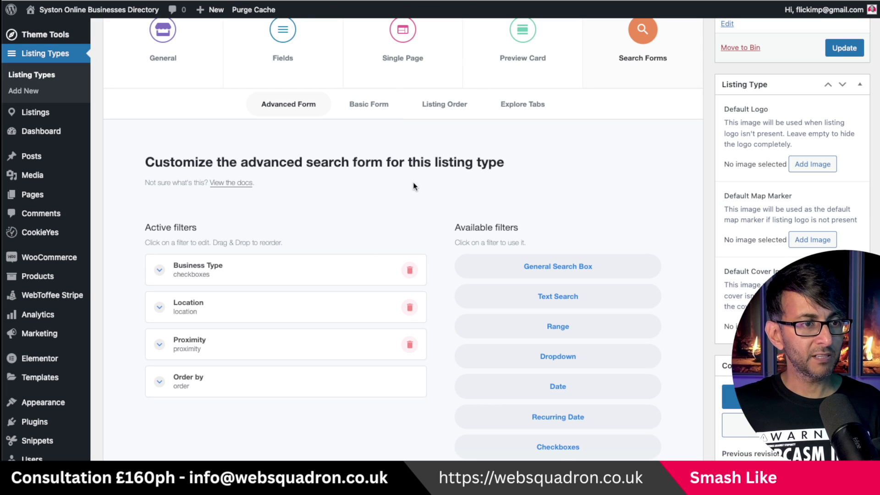
Check the basic search form's filters in the listing type and test the homepage search with the Counselling business type
click(361, 104)
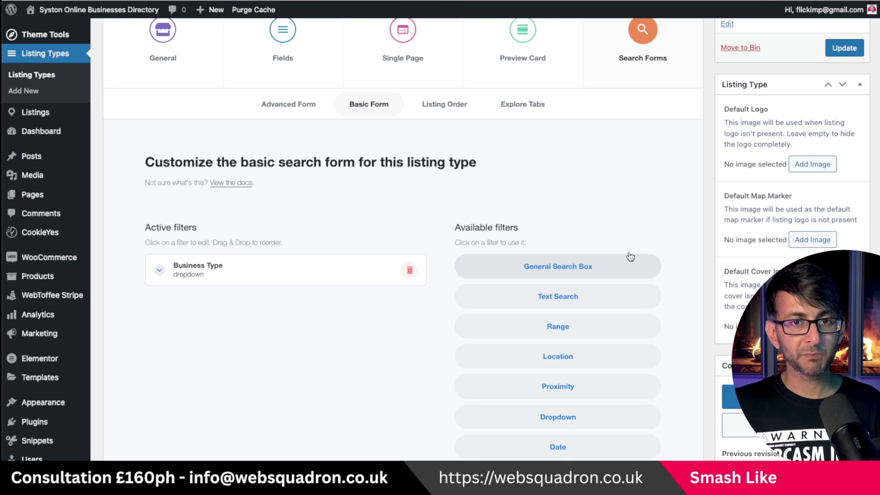
scroll(585, 275, down, 3)
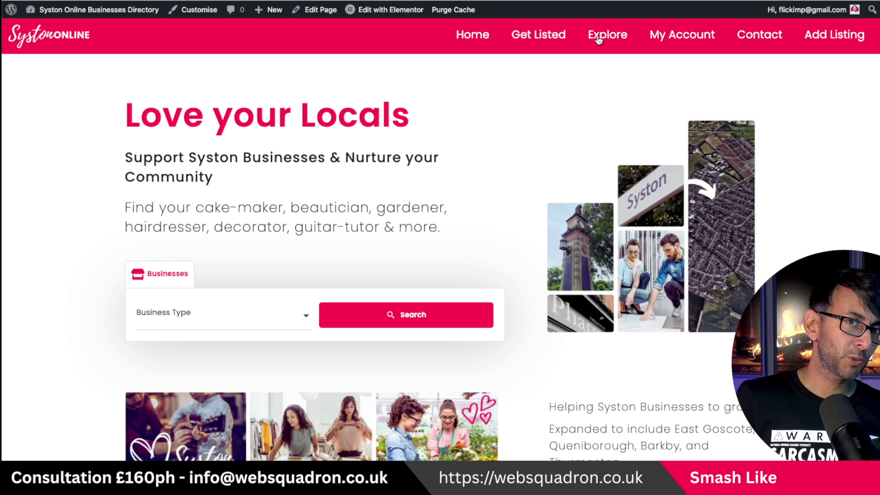
click(245, 319)
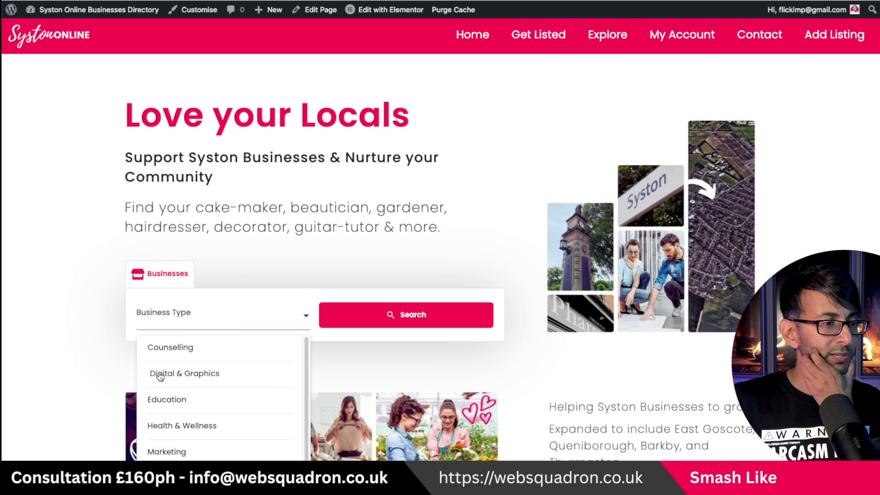
click(170, 347)
click(410, 315)
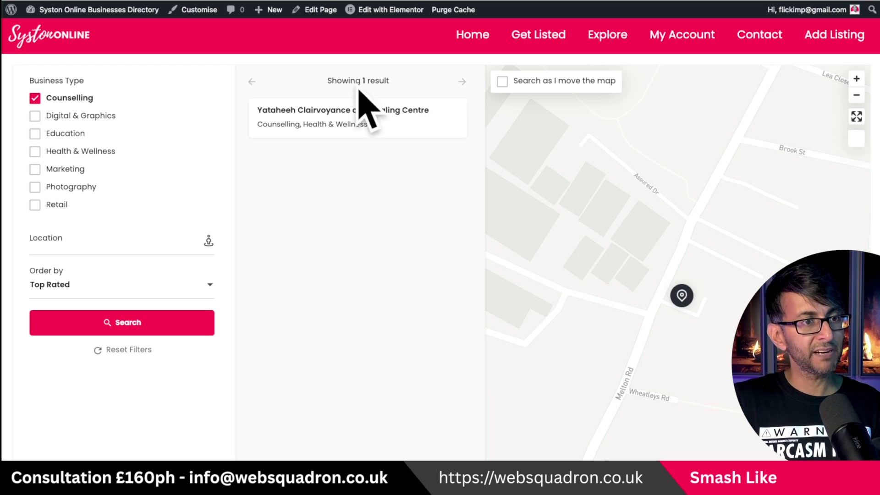
click(21, 43)
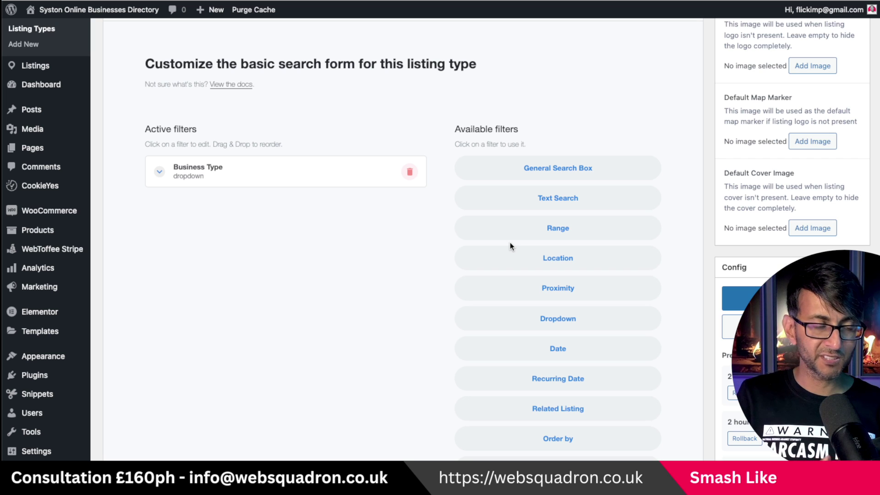
Review the Explore Tabs settings of the Businesses listing type alongside the site's Explore page
scroll(351, 297, up, 5)
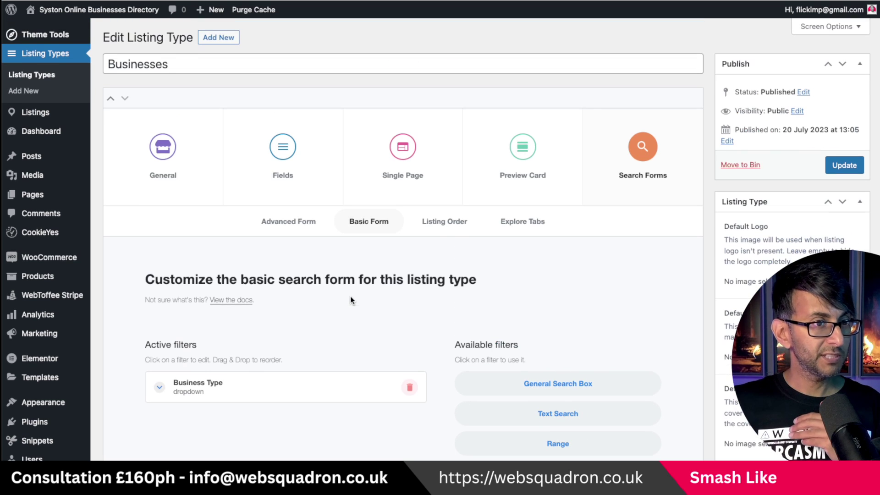
click(506, 223)
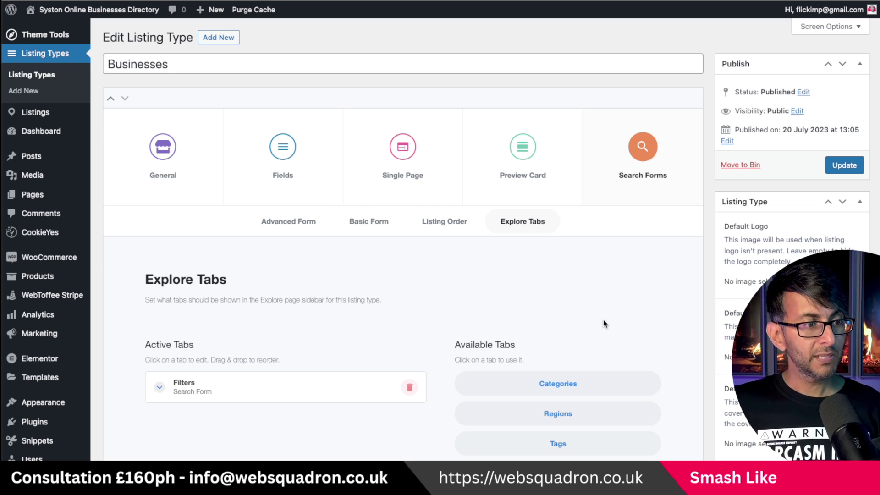
scroll(605, 314, down, 3)
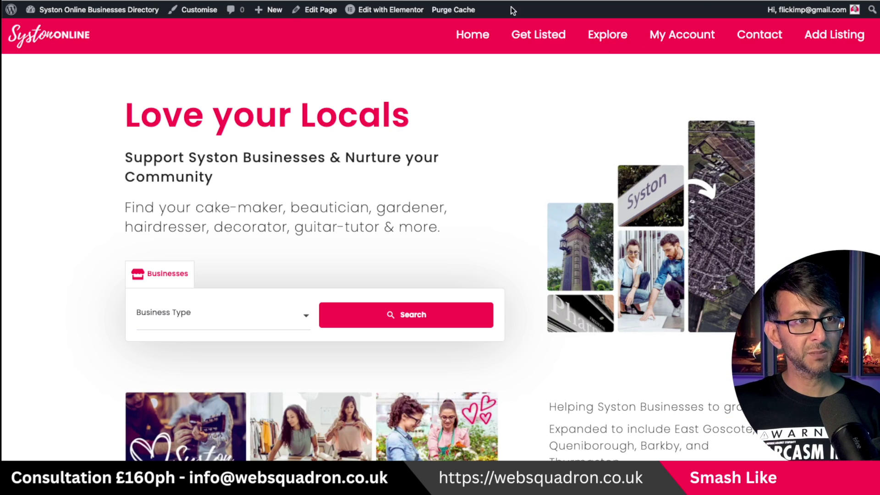
click(608, 33)
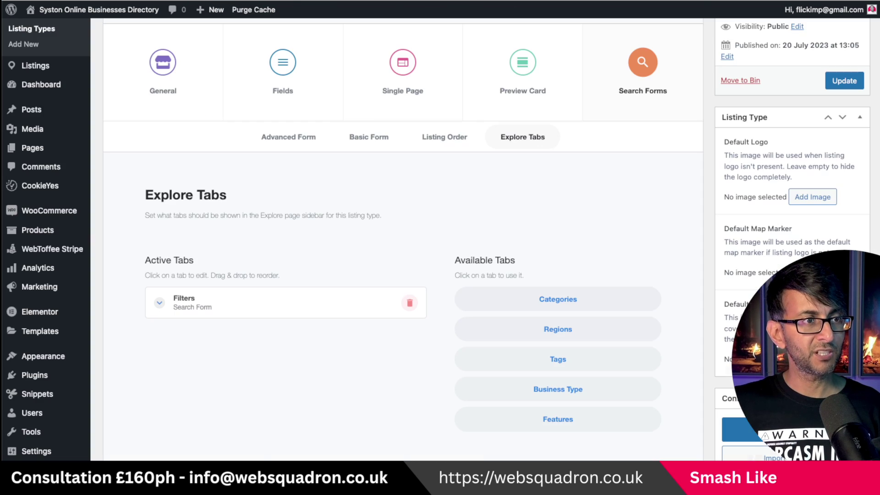
scroll(507, 309, up, 3)
scroll(261, 285, down, 5)
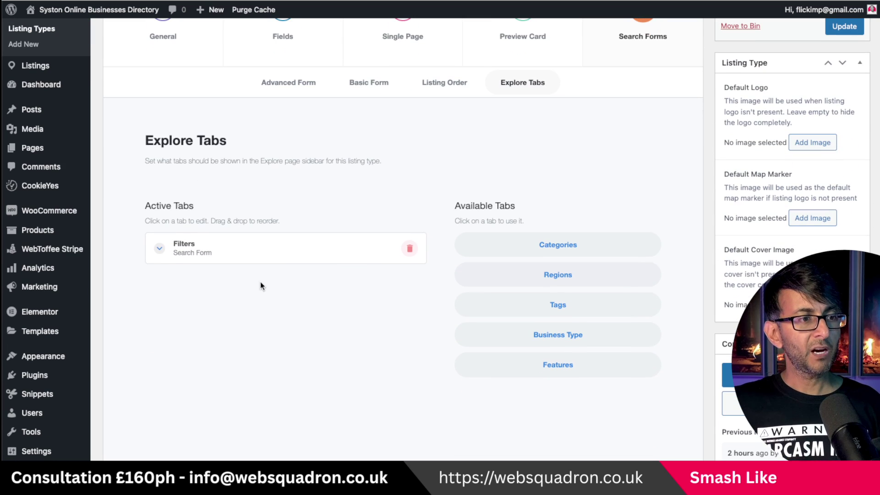
Expand the active Filters tab's label and icon settings under Explore Tabs and compare them with the advanced form's filters
click(156, 254)
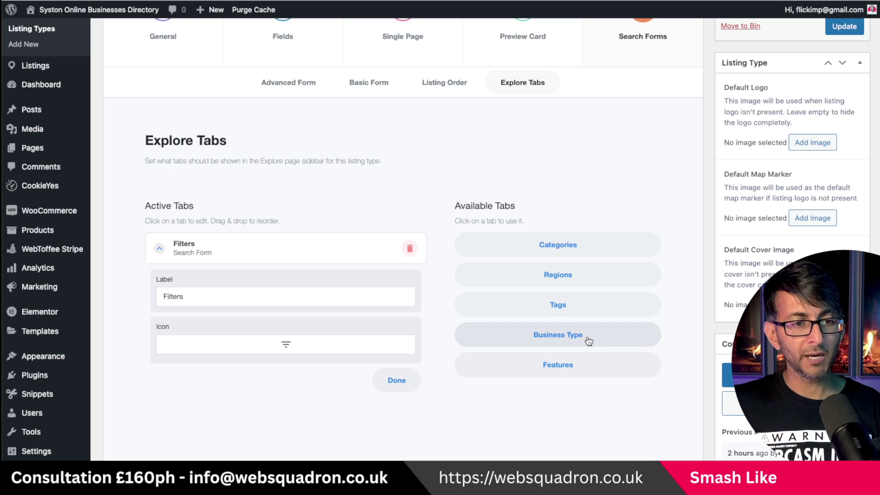
scroll(528, 190, up, 2)
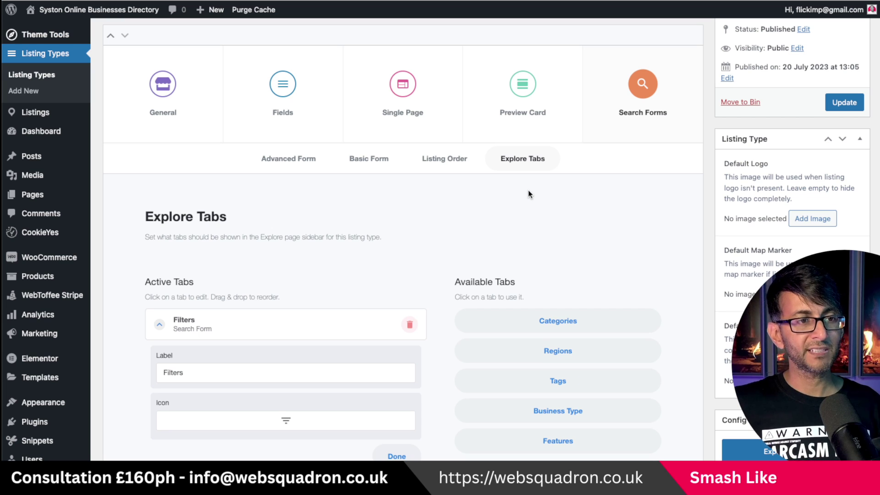
click(287, 168)
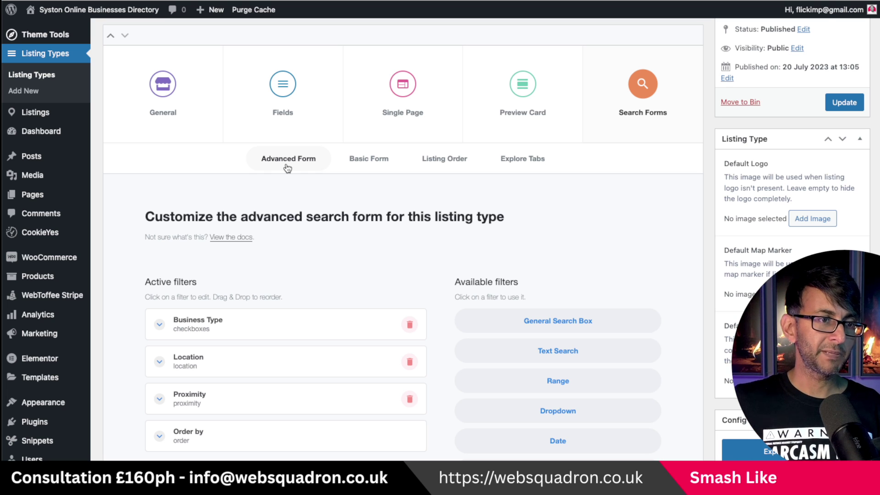
click(510, 163)
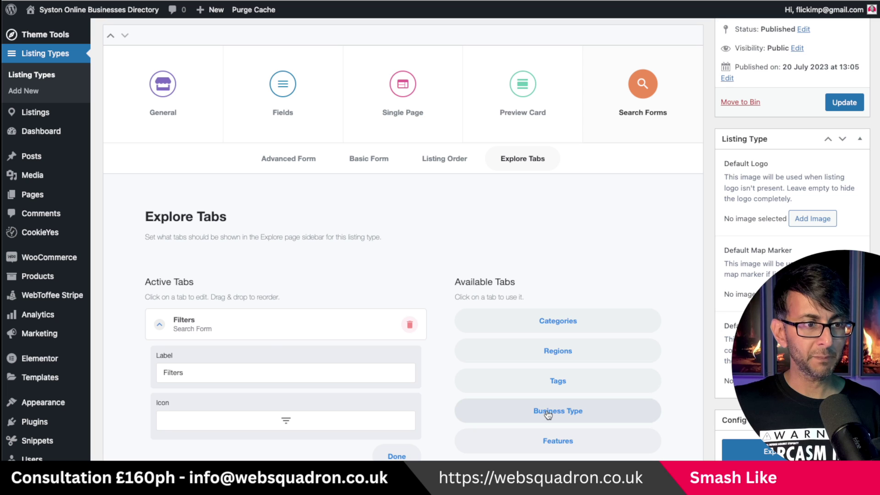
Collapse the Filters tab's settings, then add Business Type to the active Explore Tabs and remove it again
click(158, 325)
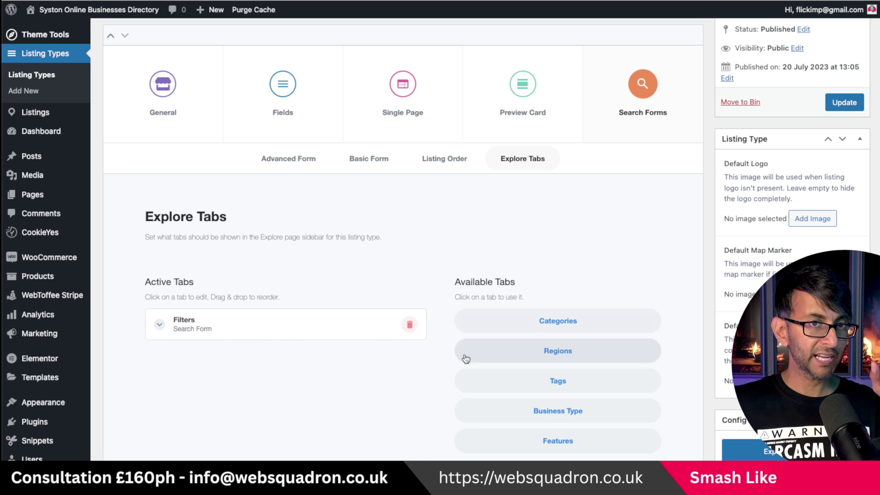
click(593, 413)
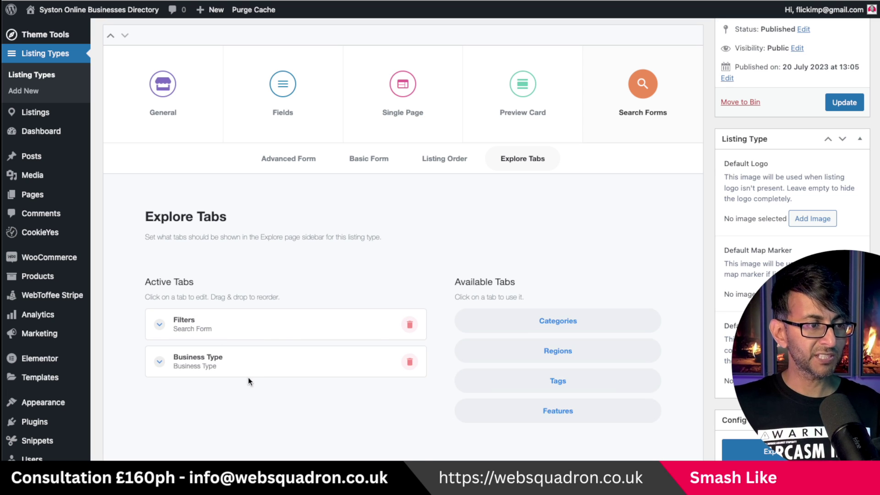
click(410, 363)
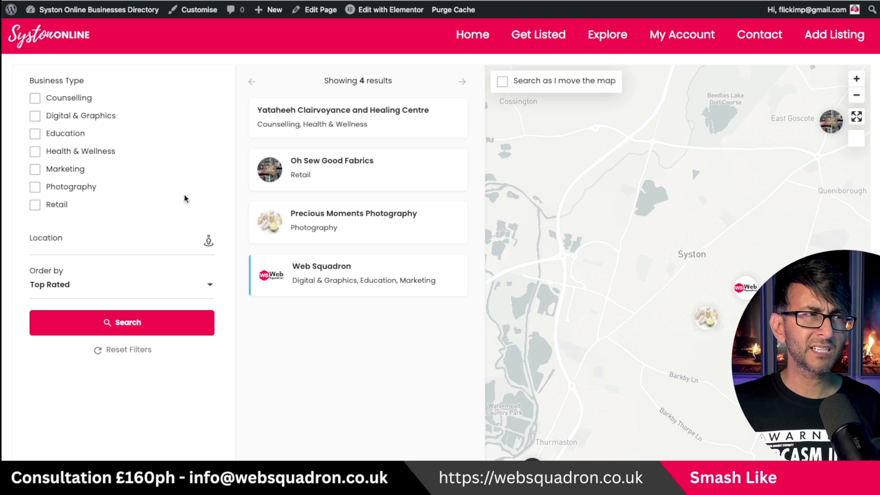
On the site's Explore page, filter listings by Education, Digital & Graphics and Counselling, then clear all three business types
click(34, 133)
click(35, 115)
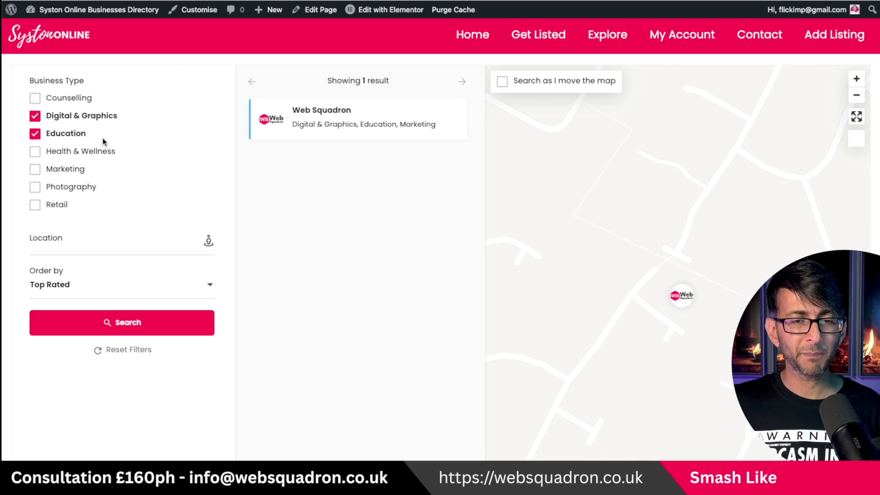
click(35, 98)
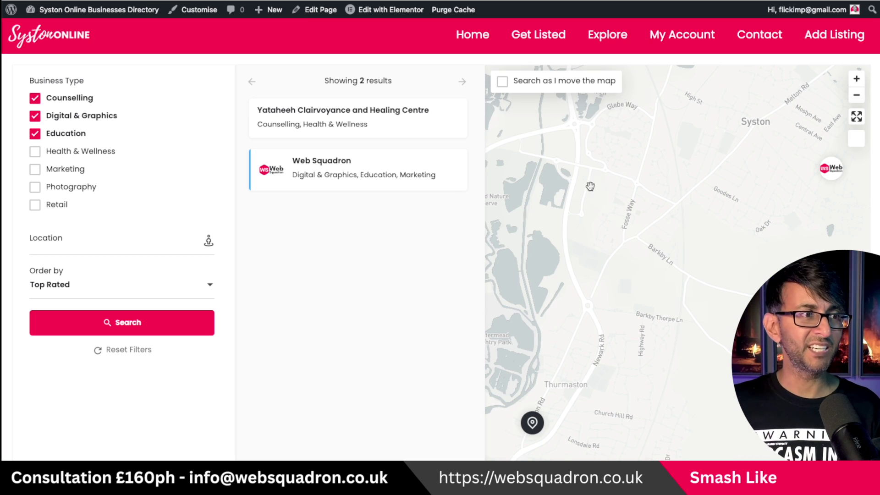
click(34, 134)
click(35, 116)
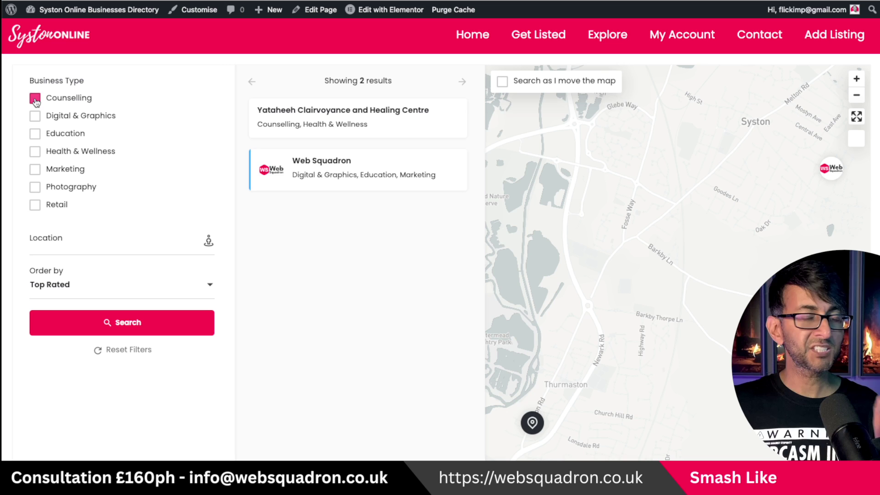
click(36, 99)
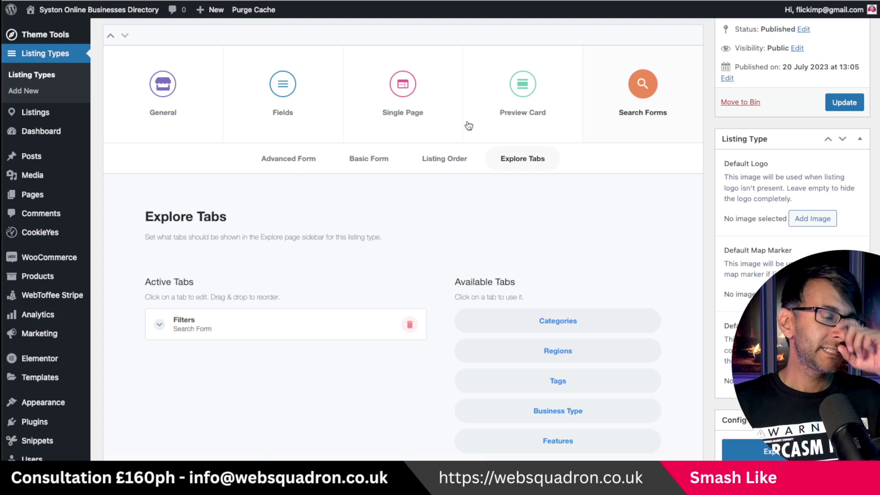
In the listing type's fields, add a custom Checkboxes field, inspect its settings down to Options, and delete it
click(298, 104)
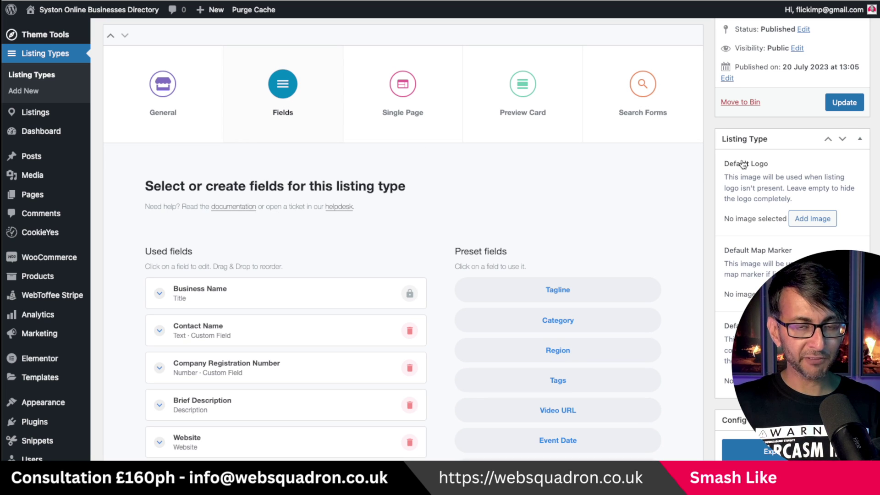
scroll(440, 238, down, 7)
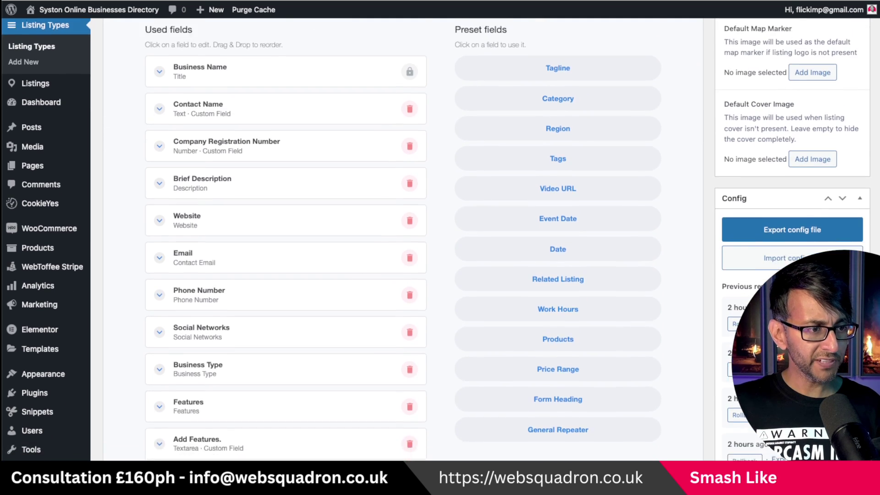
scroll(440, 238, down, 1)
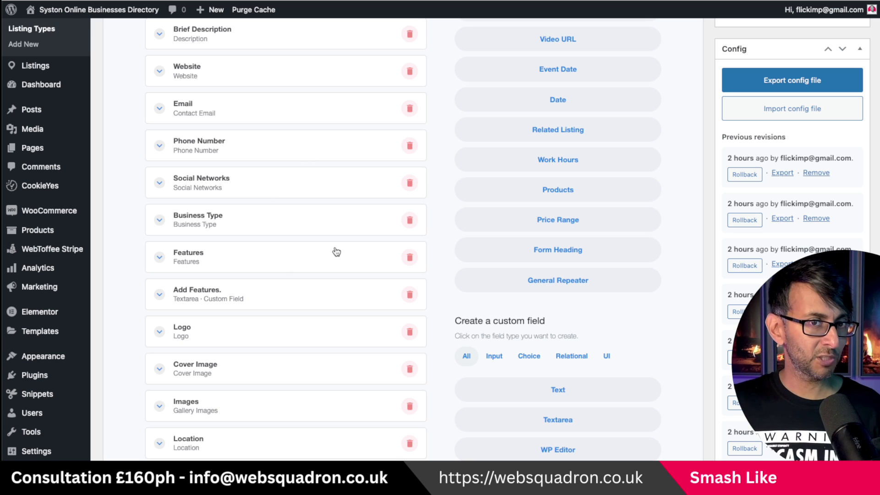
scroll(349, 275, up, 1)
scroll(582, 420, down, 10)
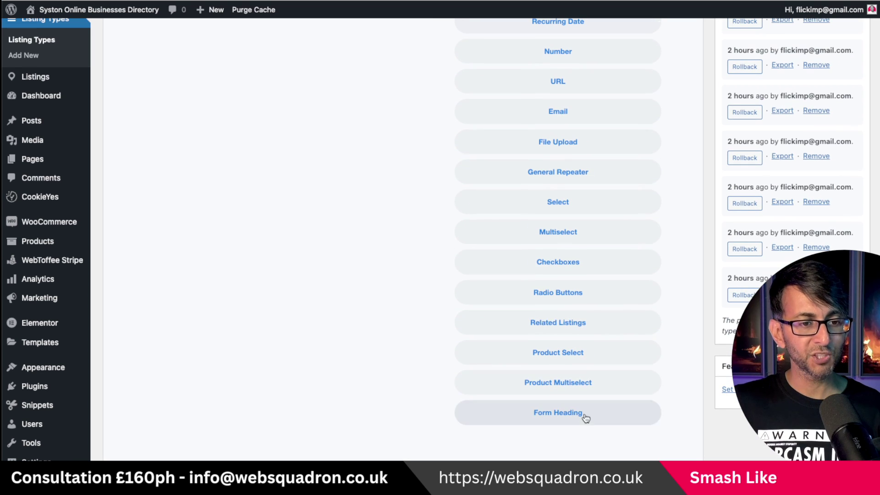
click(571, 268)
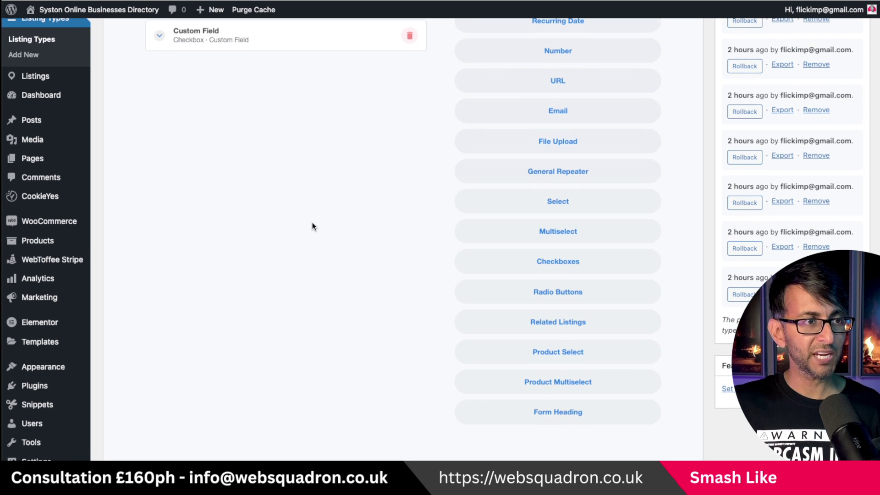
scroll(238, 133, down, 1)
click(157, 30)
click(242, 438)
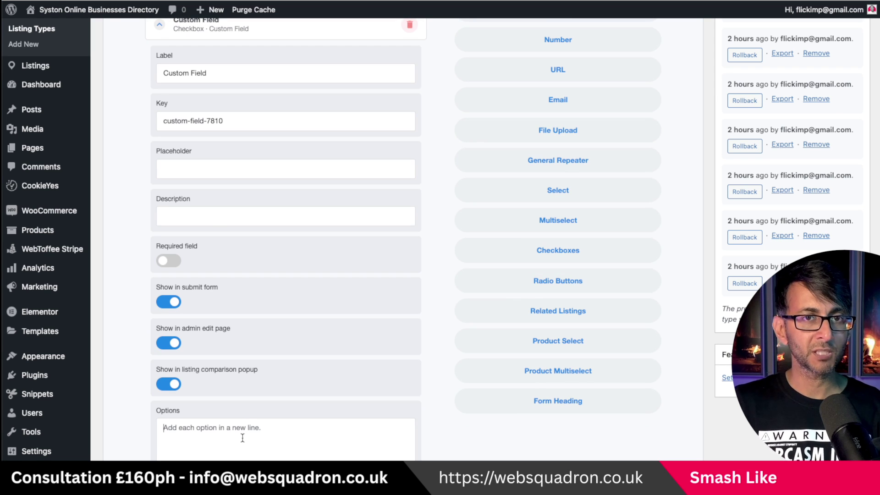
click(407, 25)
click(541, 48)
Leave the listing type's fields and go to the Custom Taxonomies management page for listings
scroll(837, 137, up, 2)
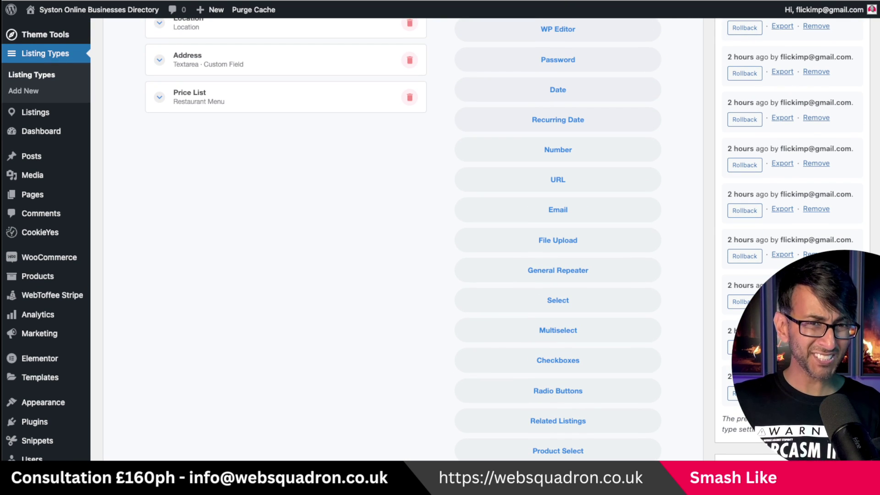
scroll(558, 239, up, 10)
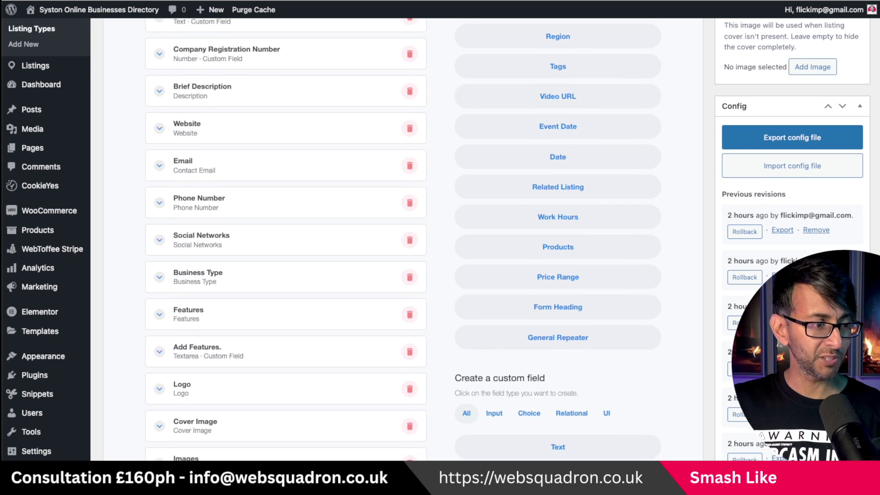
scroll(348, 239, down, 1)
scroll(348, 239, up, 12)
mouse_move(57, 111)
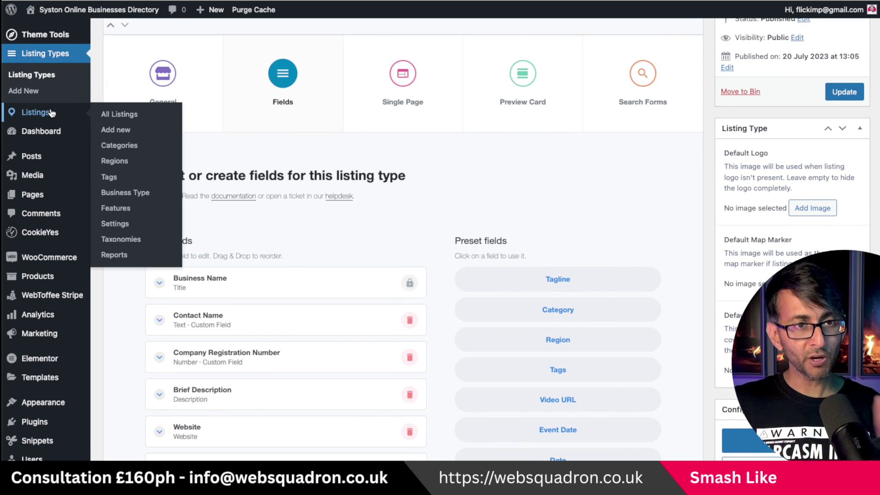
click(121, 239)
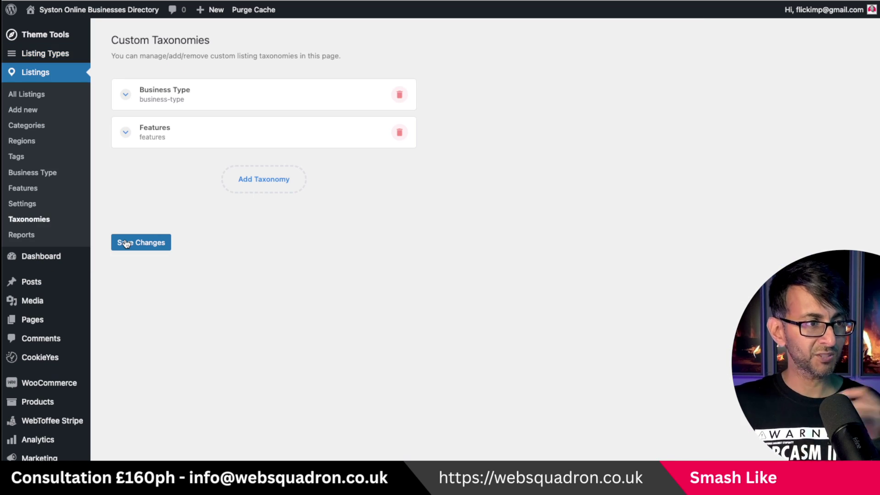
Add a blank custom taxonomy, inspect its Label and Taxonomy Slug settings, and delete it
click(281, 188)
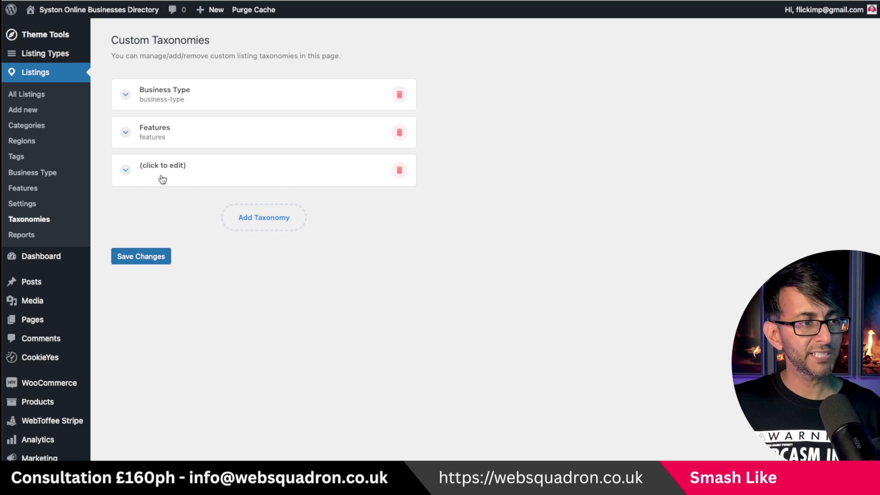
click(125, 171)
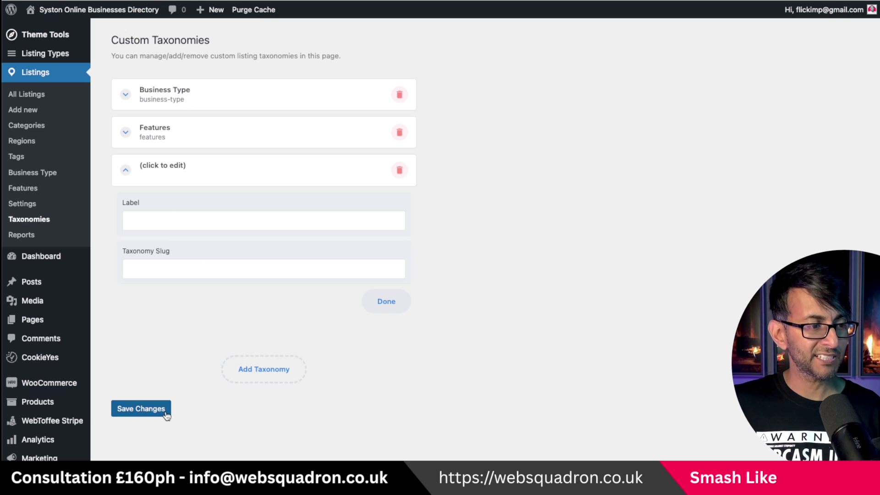
click(400, 175)
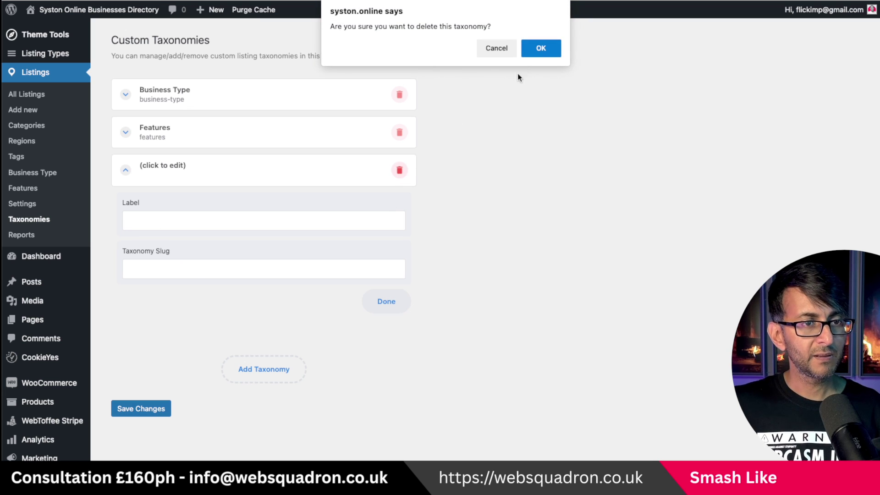
click(539, 48)
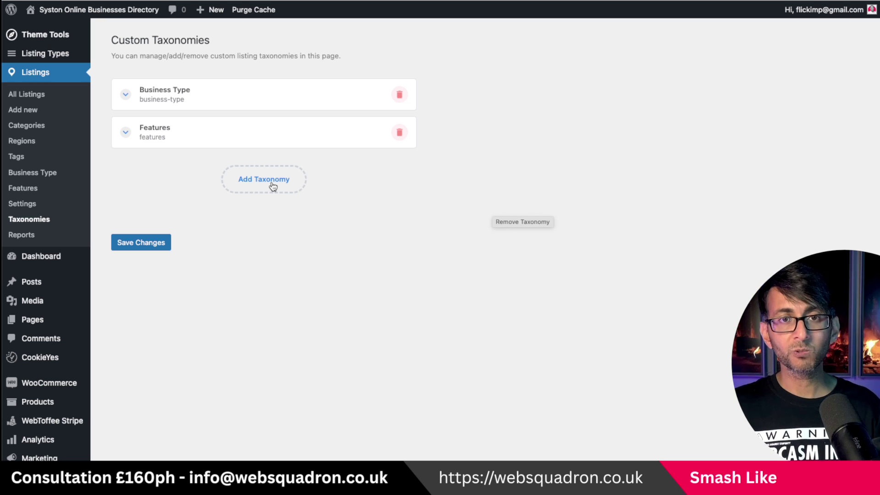
Review the existing Business Type terms and the form for adding a new item to them
click(40, 176)
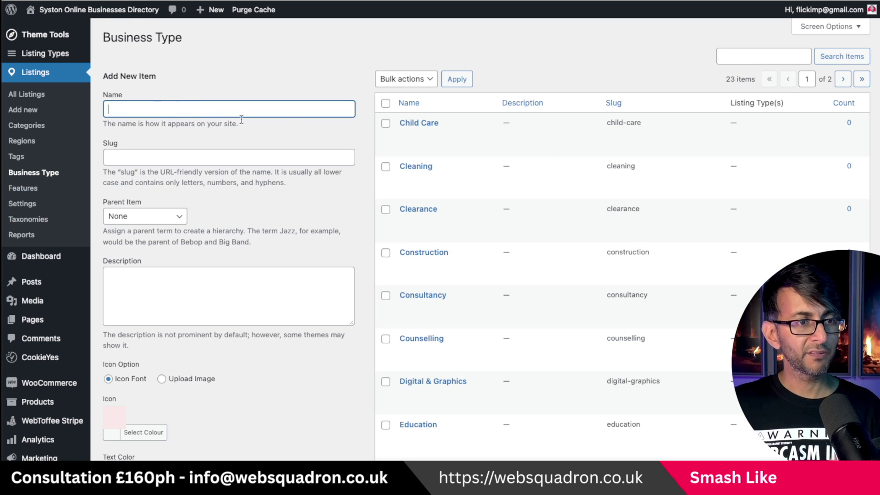
scroll(448, 312, down, 2)
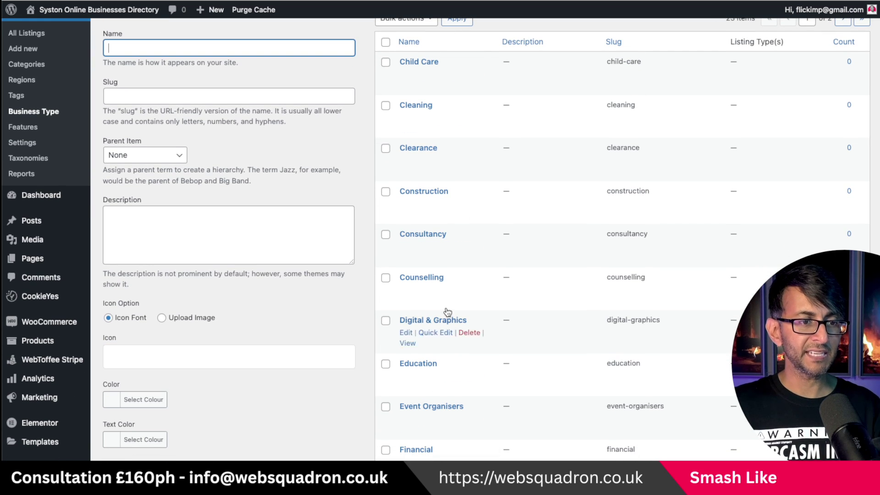
scroll(477, 309, up, 2)
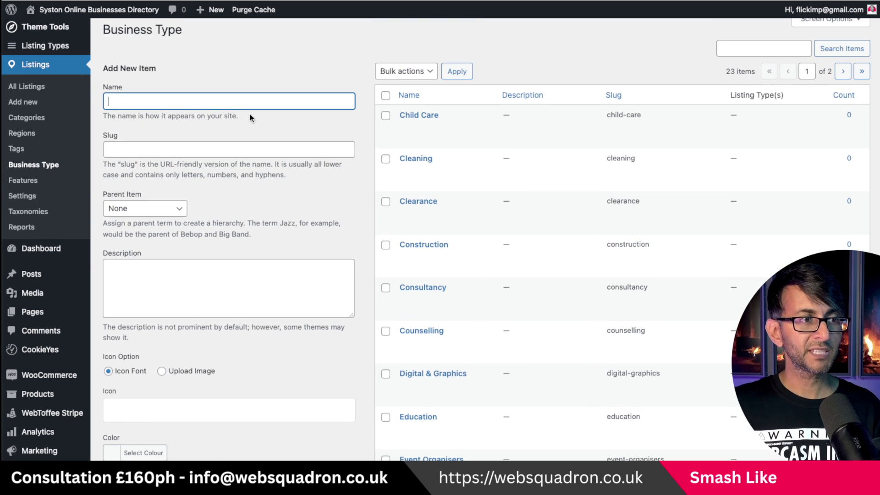
Examine the list of Features terms and the form for adding a new feature, including its Name field
click(23, 184)
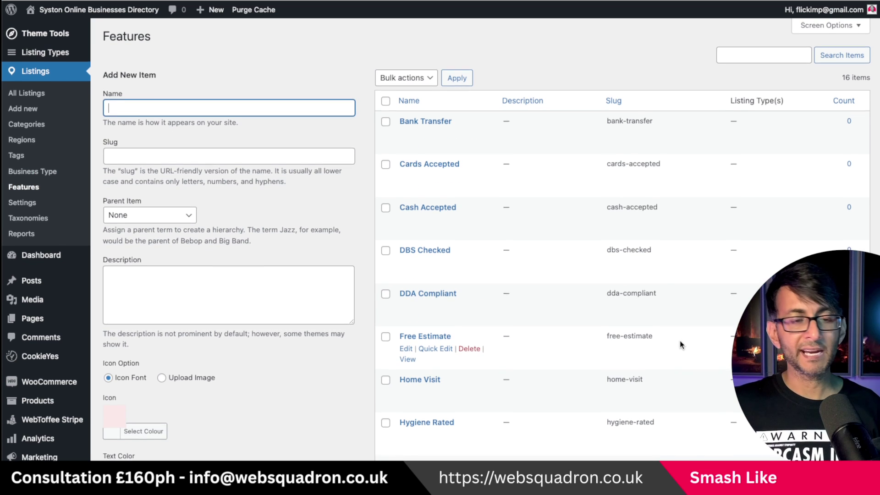
scroll(843, 239, down, 5)
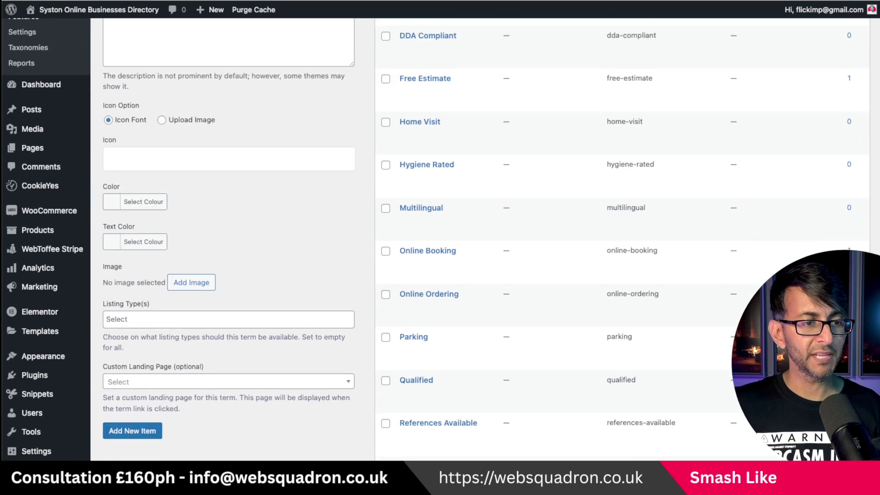
scroll(843, 239, up, 5)
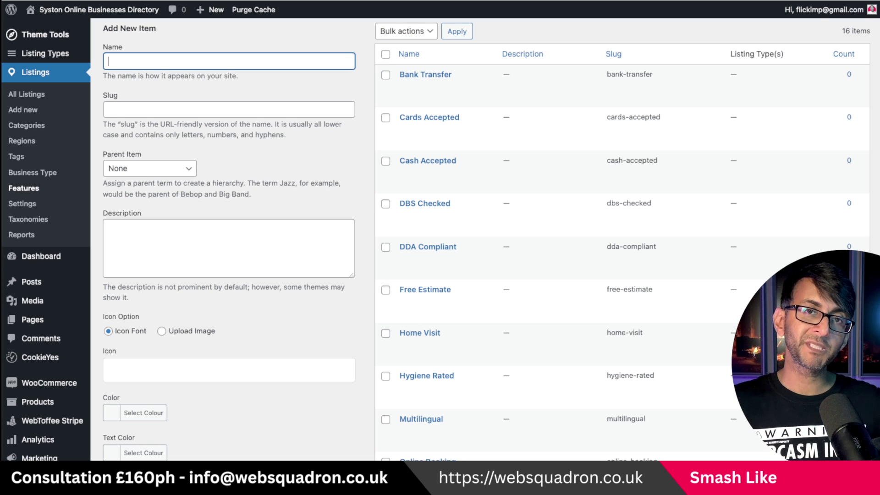
scroll(855, 177, down, 1)
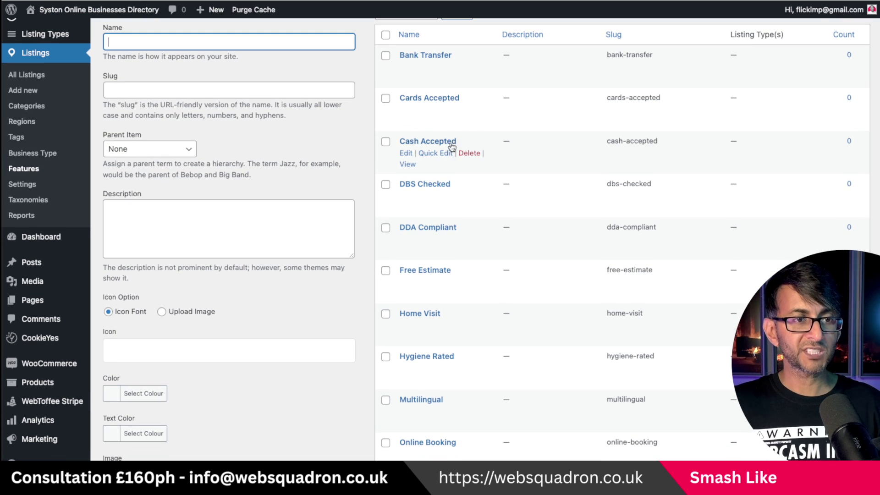
scroll(543, 378, up, 2)
scroll(543, 377, down, 5)
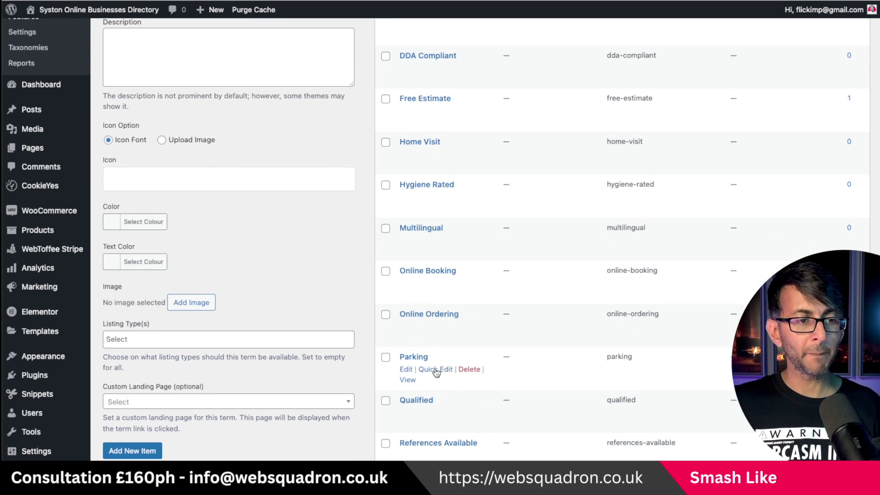
scroll(490, 431, up, 2)
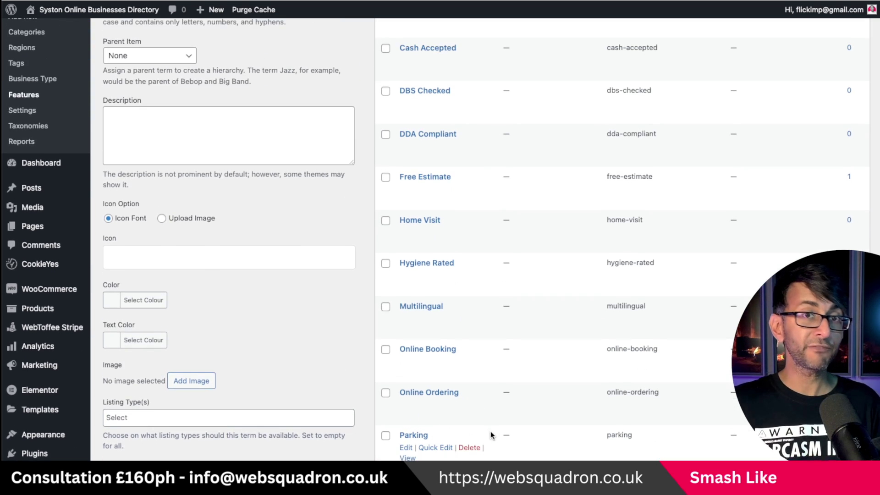
scroll(500, 408, up, 1)
scroll(500, 408, up, 3)
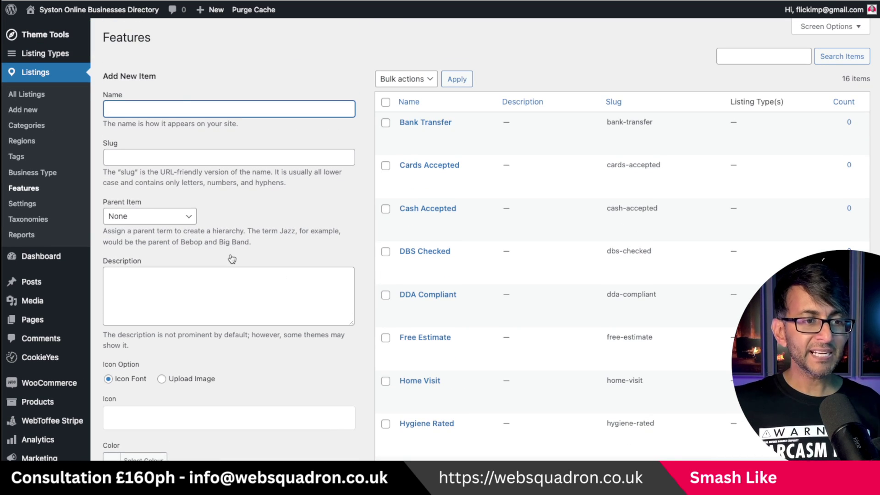
click(183, 103)
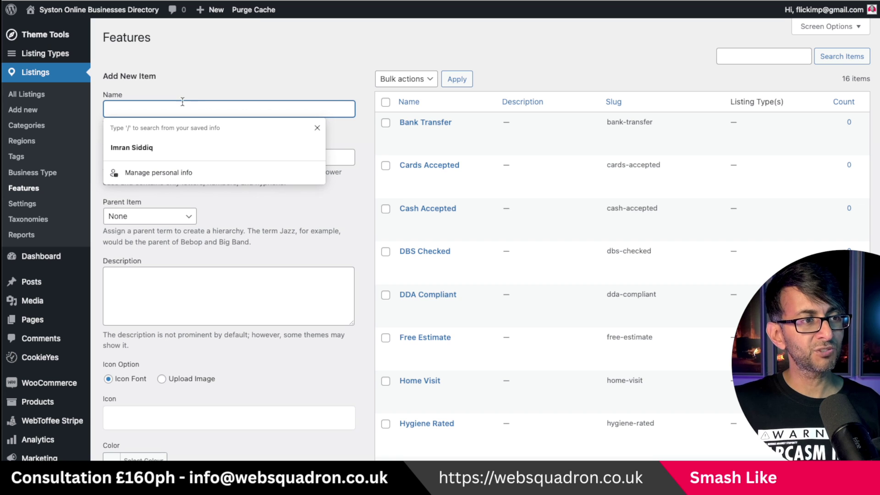
click(190, 92)
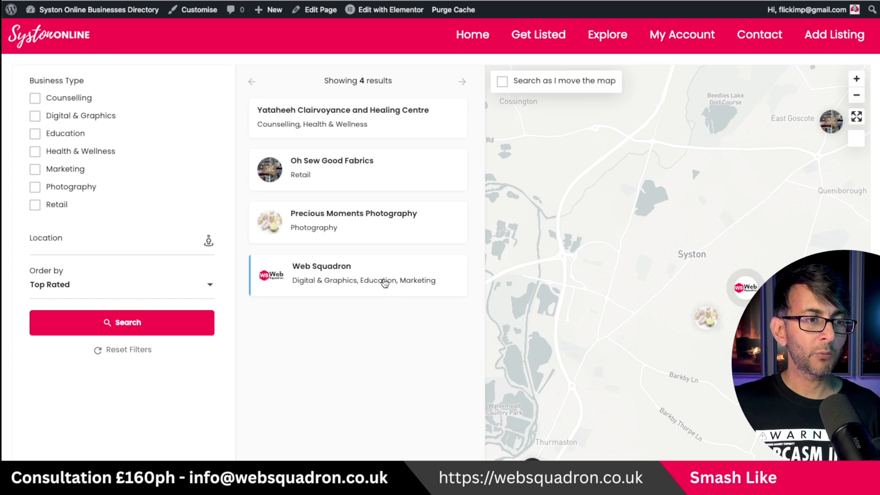
Open the Web Squadron listing from the Explore page and view its Business Type and Features sections
click(384, 283)
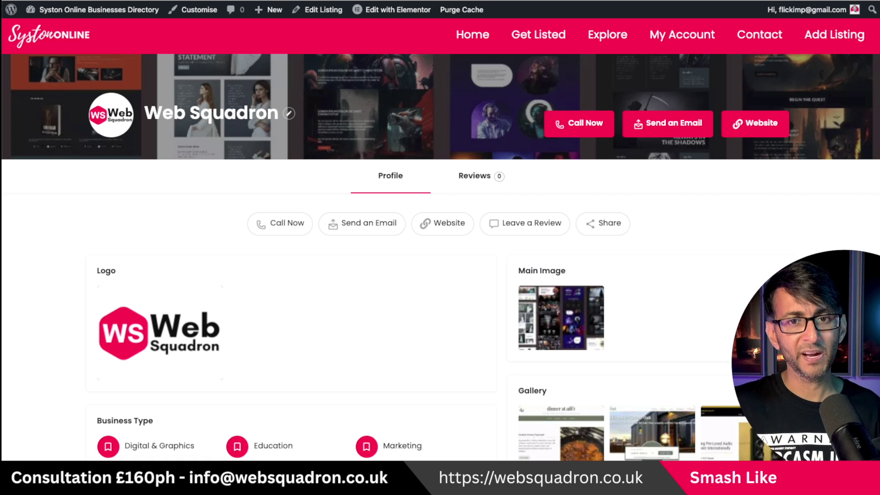
scroll(250, 151, down, 5)
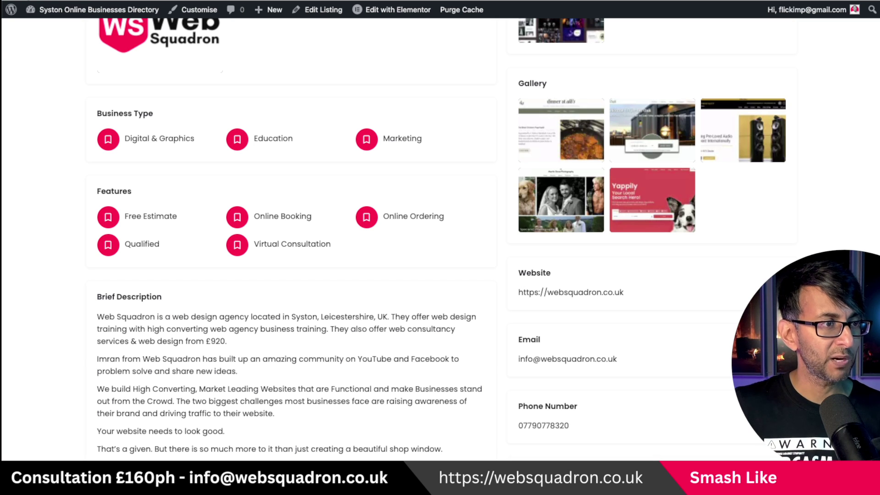
Open the Listing Types list, view the Web Squadron listing again from the Explore page, and return to the listing types
key(alt+Left)
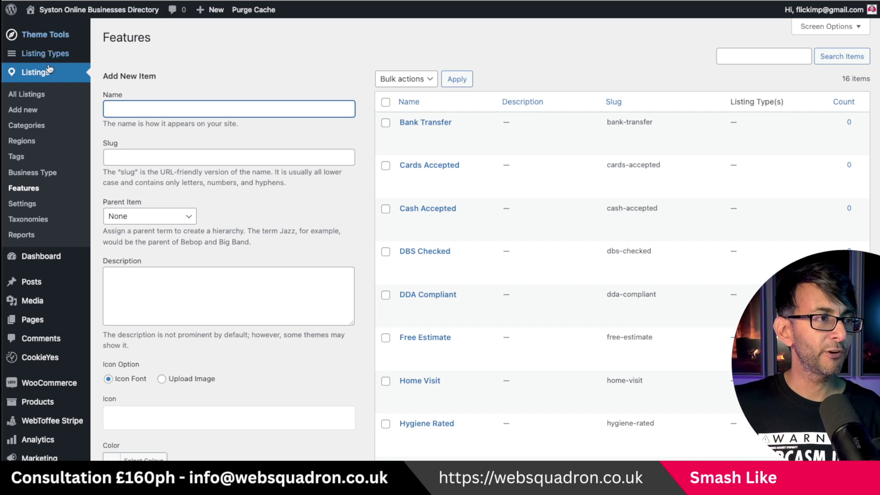
mouse_move(55, 58)
click(114, 57)
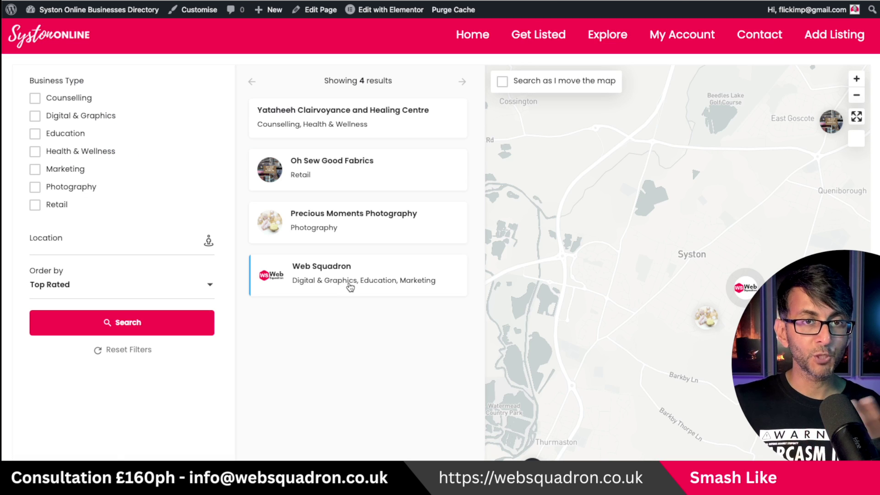
click(350, 287)
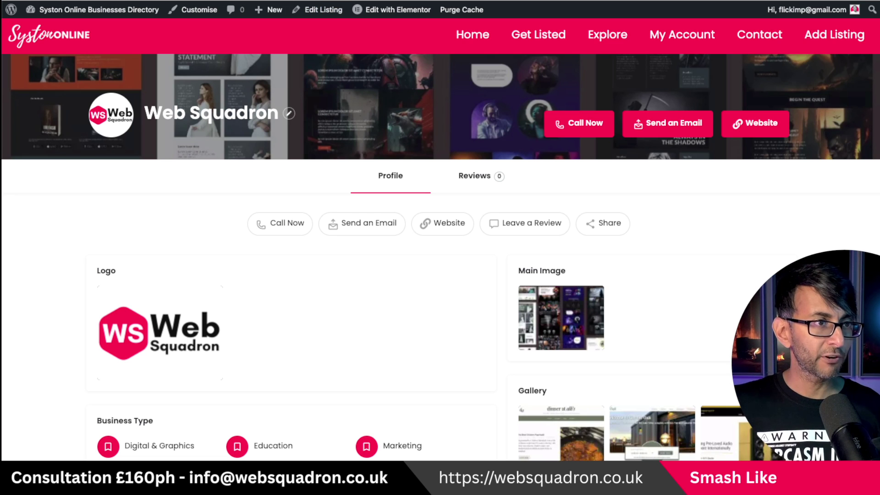
click(234, 1)
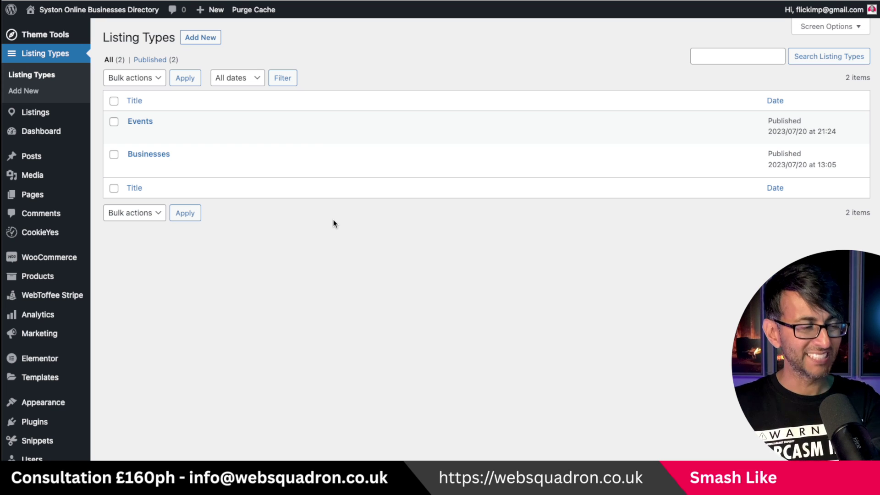
From the site's Pages list, open the Add Listing, Contact and Cookies Policy pages for Elementor editing in new tabs
mouse_move(72, 134)
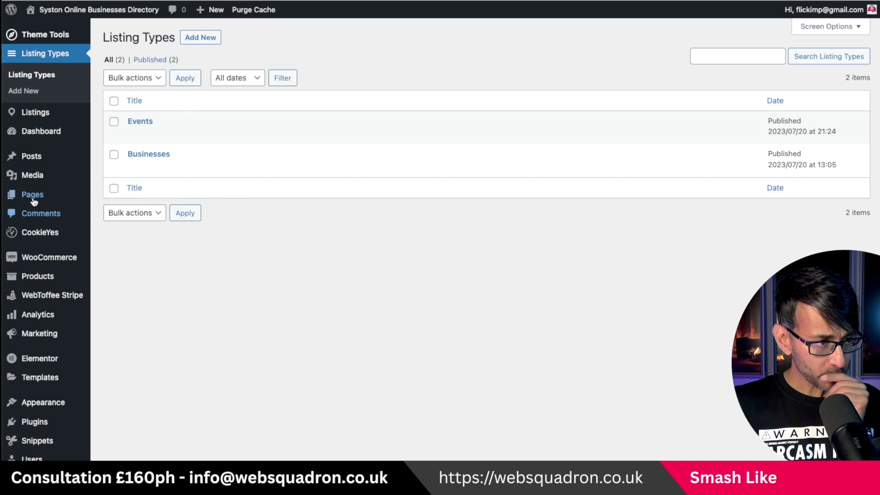
click(115, 198)
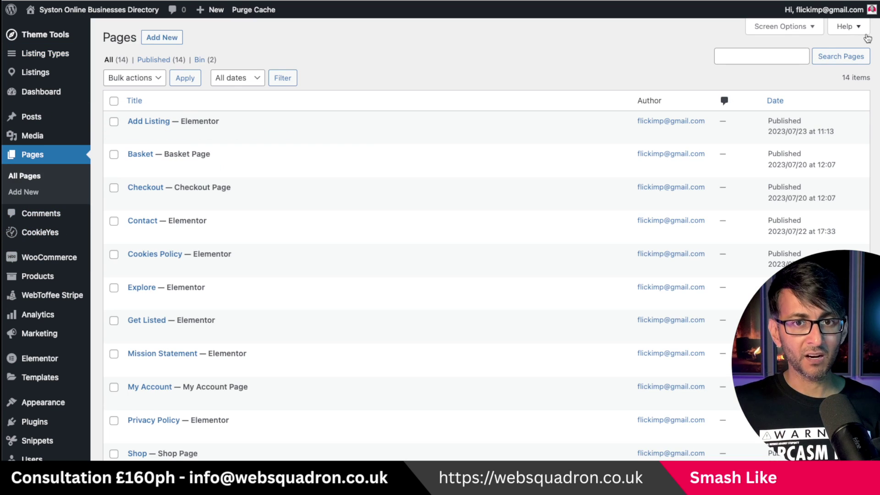
scroll(486, 238, down, 3)
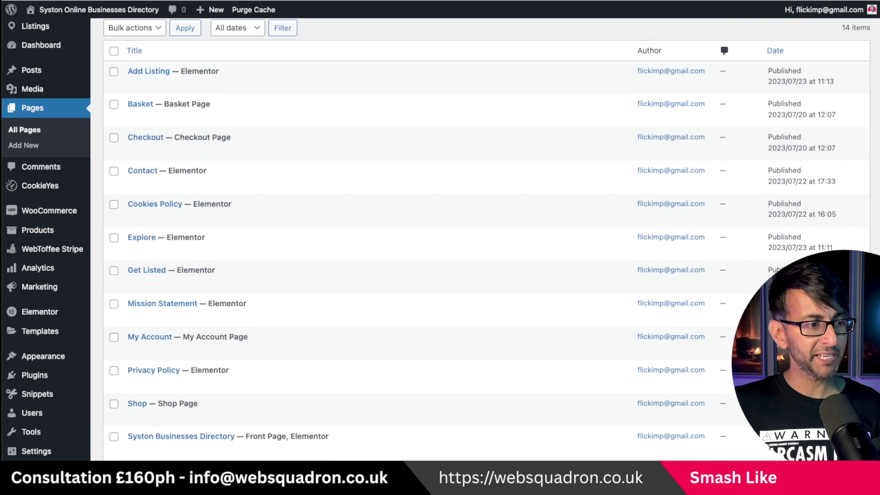
scroll(173, 63, up, 2)
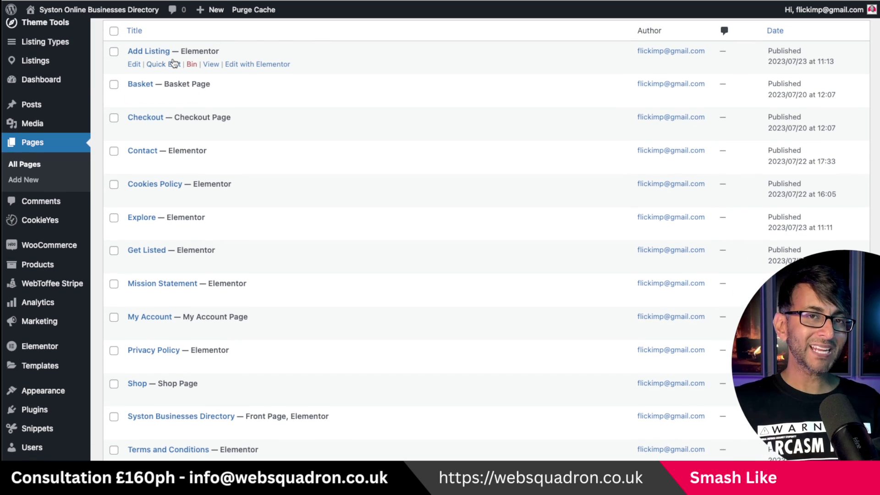
right_click(243, 66)
click(280, 78)
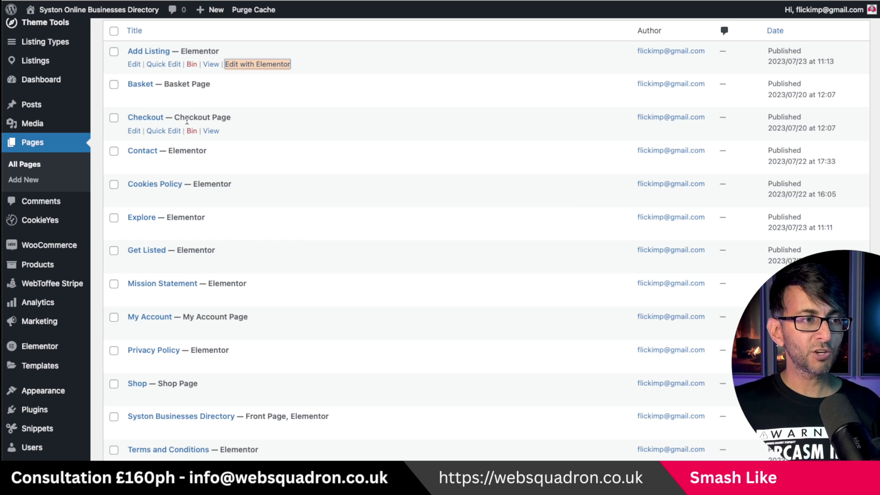
right_click(251, 164)
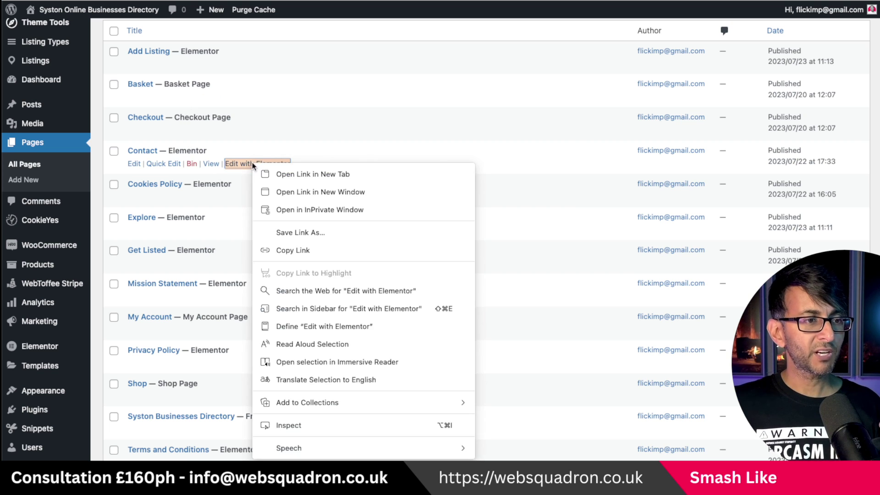
click(293, 173)
right_click(248, 197)
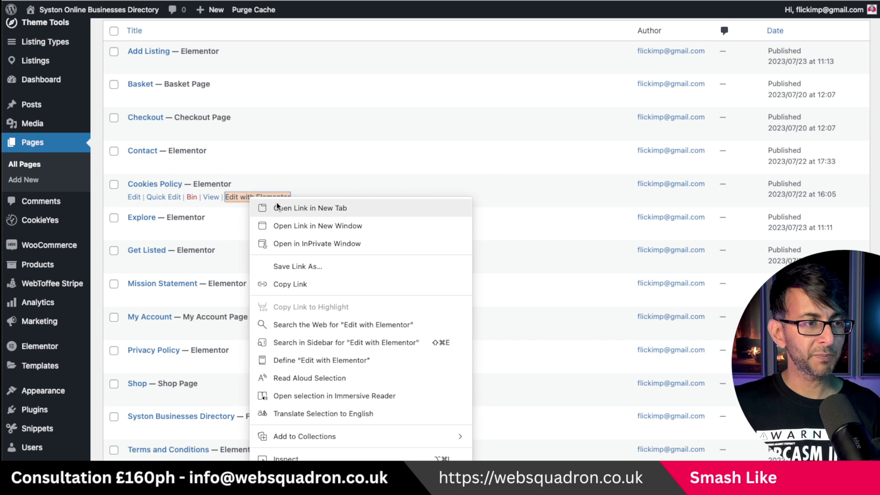
click(97, 204)
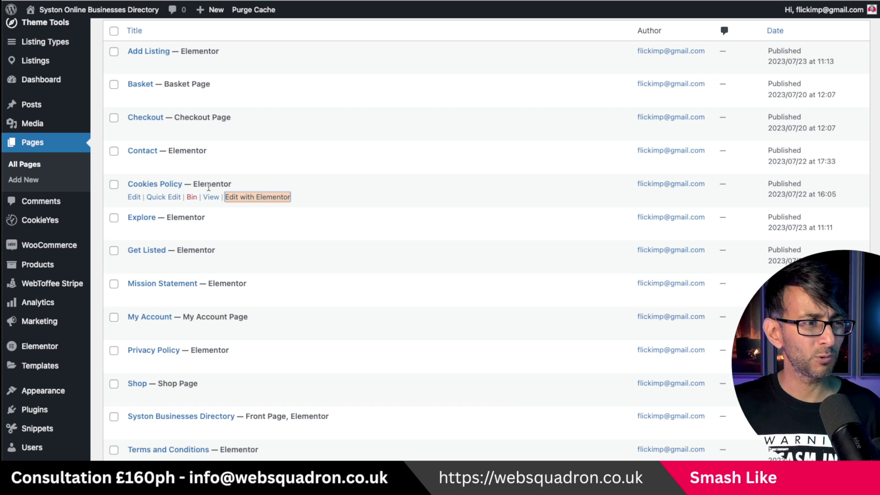
Open the Explore, Get Listed and Syston Businesses Directory pages for Elementor editing in new tabs
right_click(266, 229)
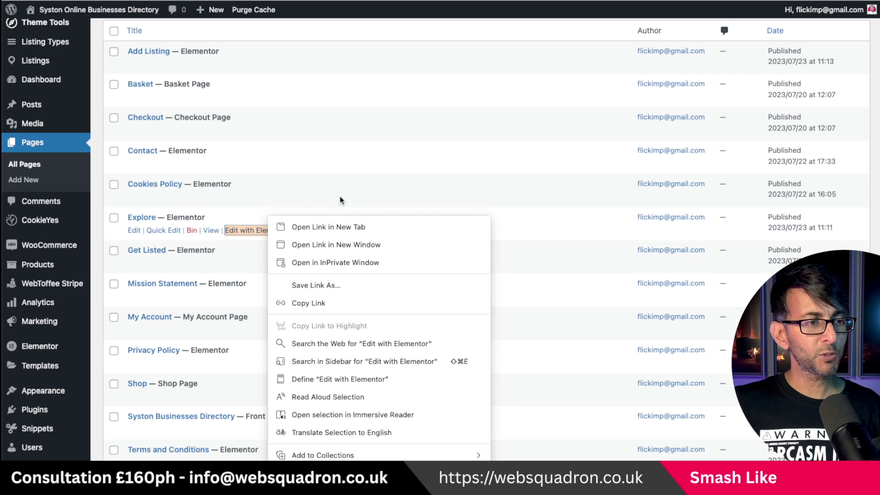
click(331, 226)
right_click(269, 265)
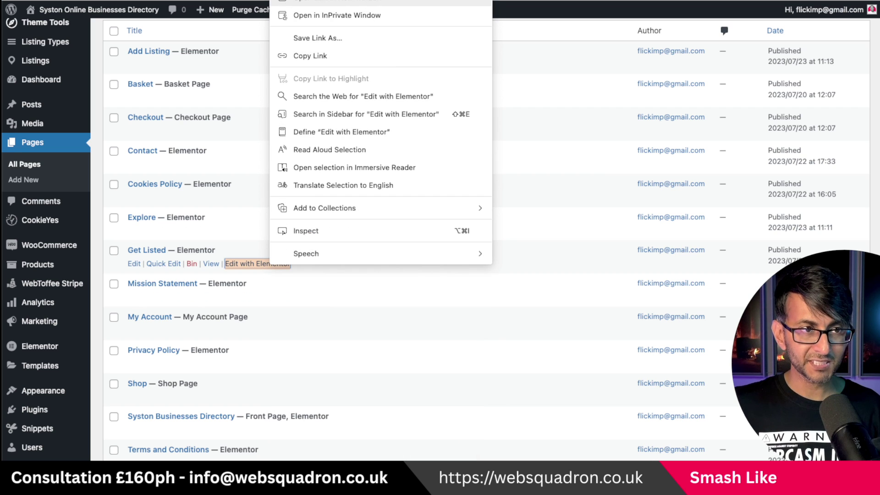
click(330, 1)
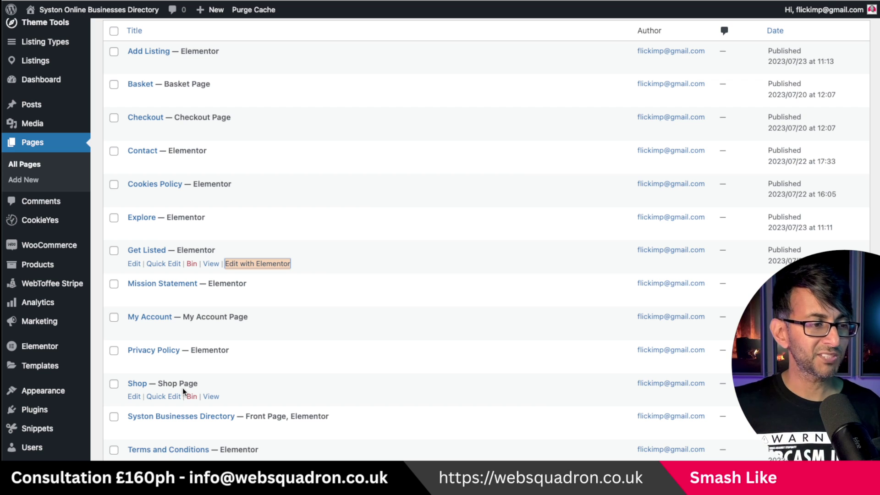
right_click(258, 429)
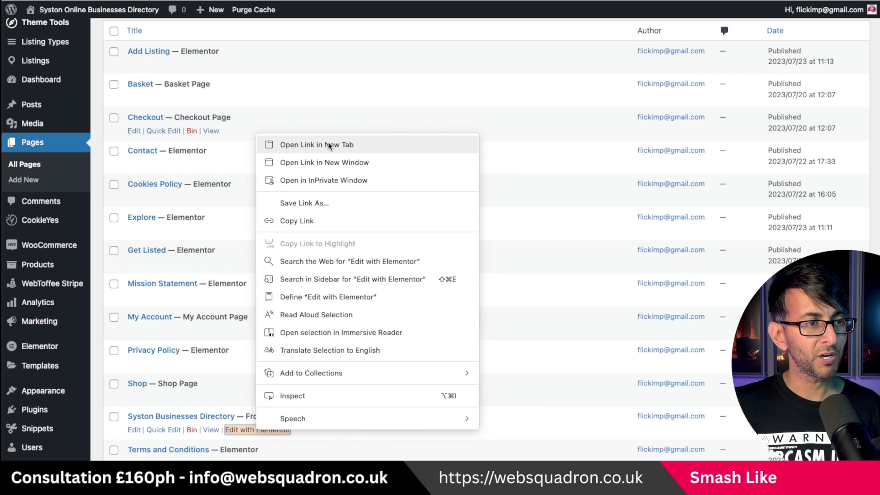
key(Escape)
Look through the whole Syston Businesses Directory front page in Elementor, from the hero section down to the footer
scroll(292, 419, down, 4)
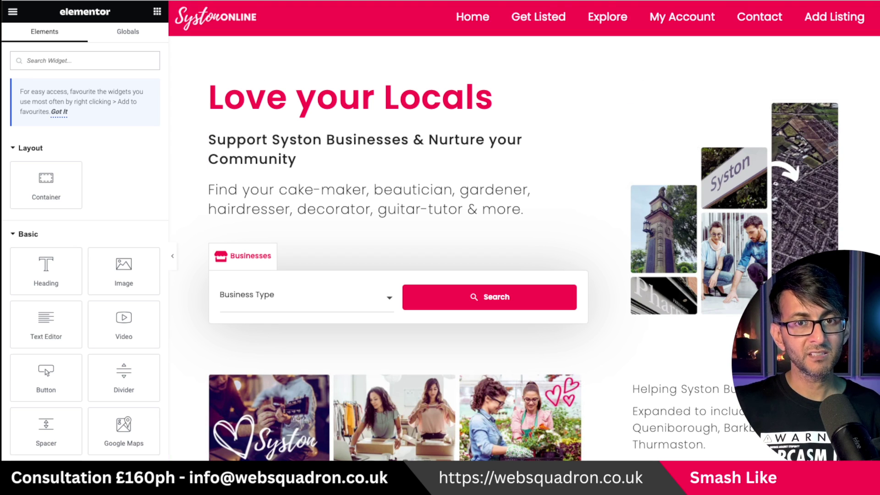
scroll(555, 453, down, 20)
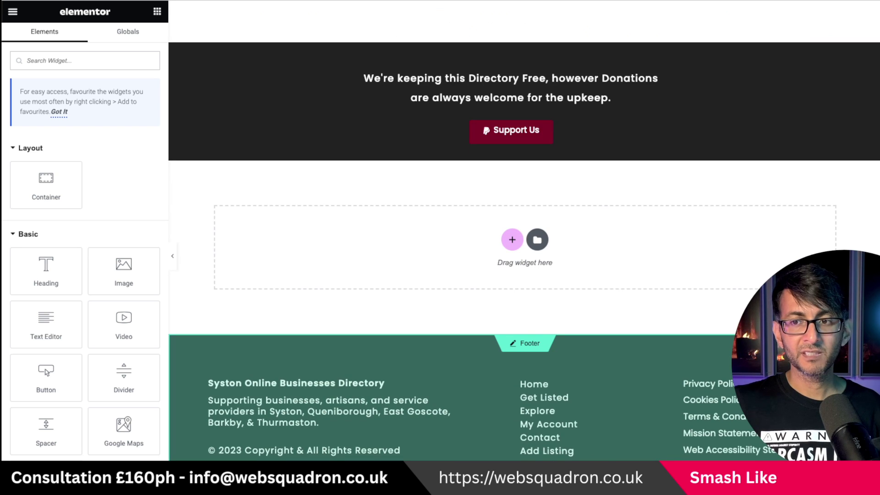
scroll(590, 431, down, 1)
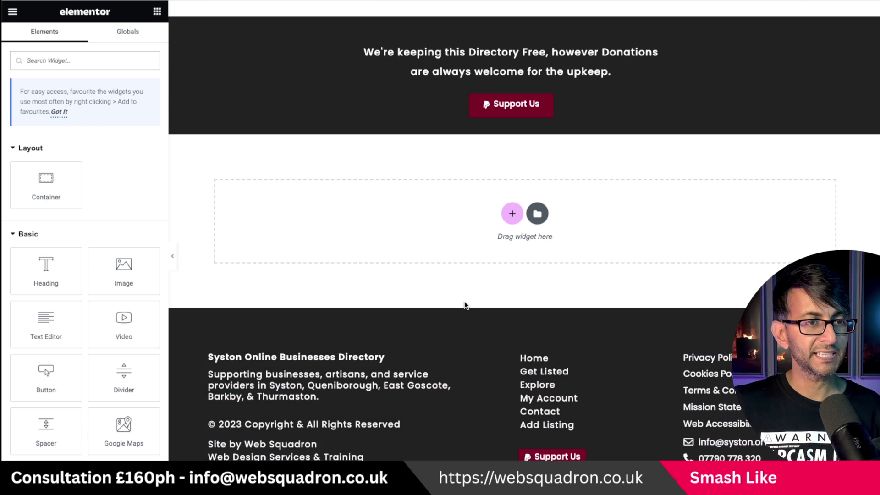
scroll(523, 238, up, 8)
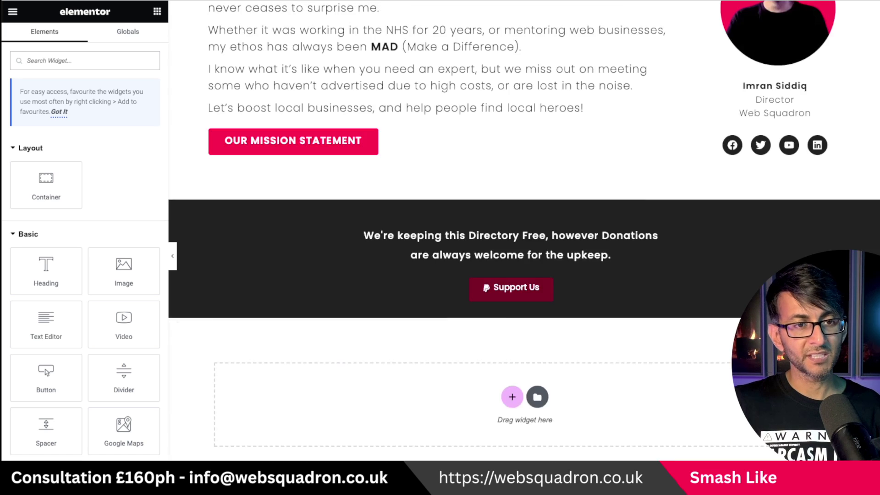
scroll(522, 238, up, 12)
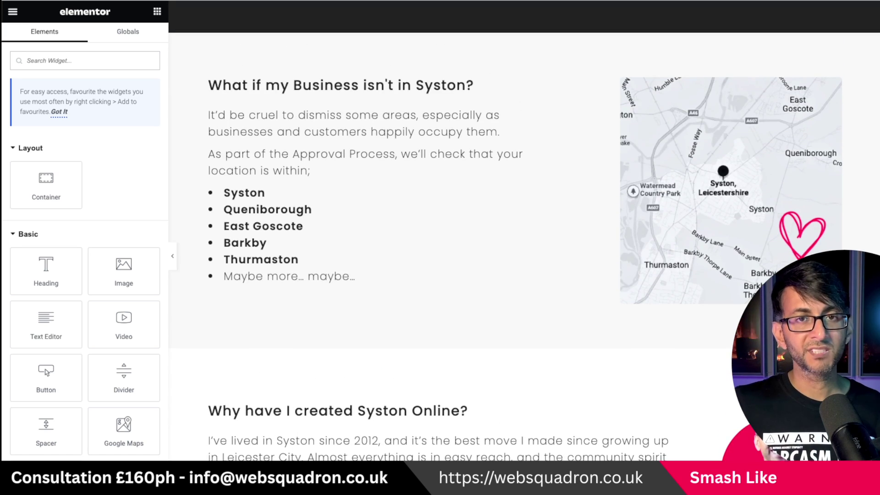
scroll(523, 238, up, 15)
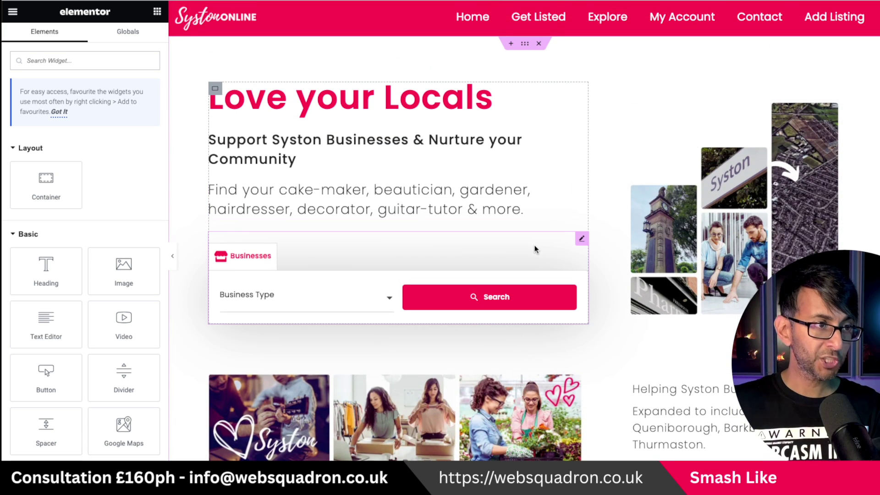
Inspect the front page's Basic Search Form widget settings and search the widget library for "27" to review the theme's widgets
click(582, 238)
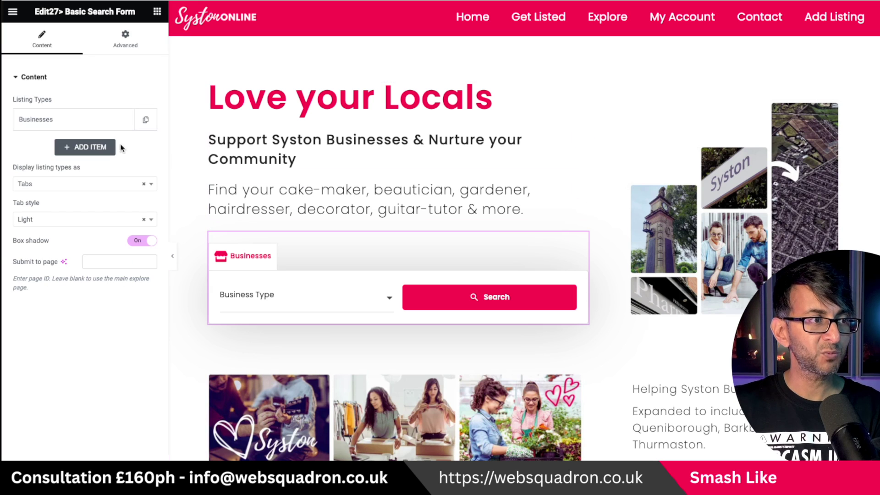
click(157, 11)
text(27)
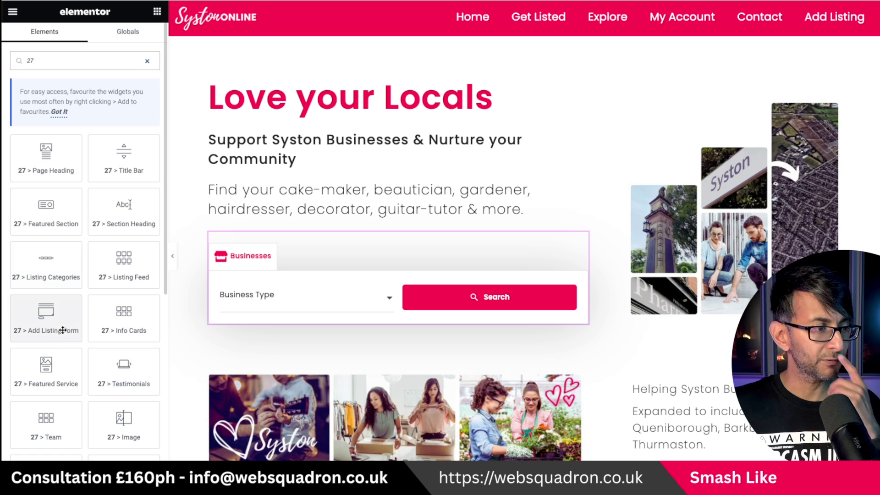
scroll(119, 334, down, 1)
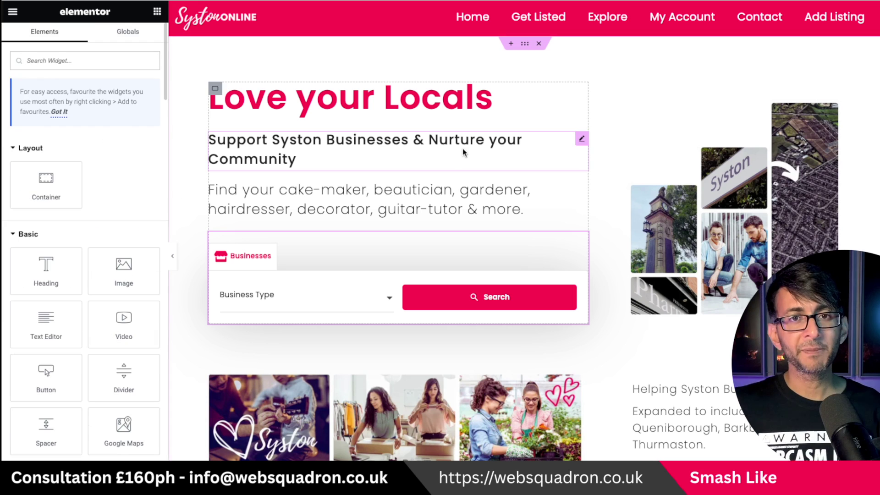
Expand the Businesses entry in the Basic Search Form's listing types and clear its selected listing type
click(582, 239)
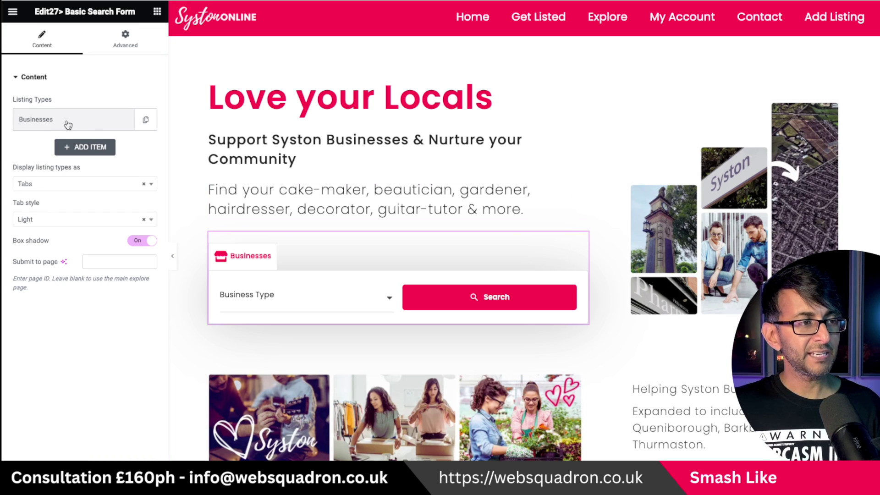
click(43, 122)
click(45, 123)
click(92, 125)
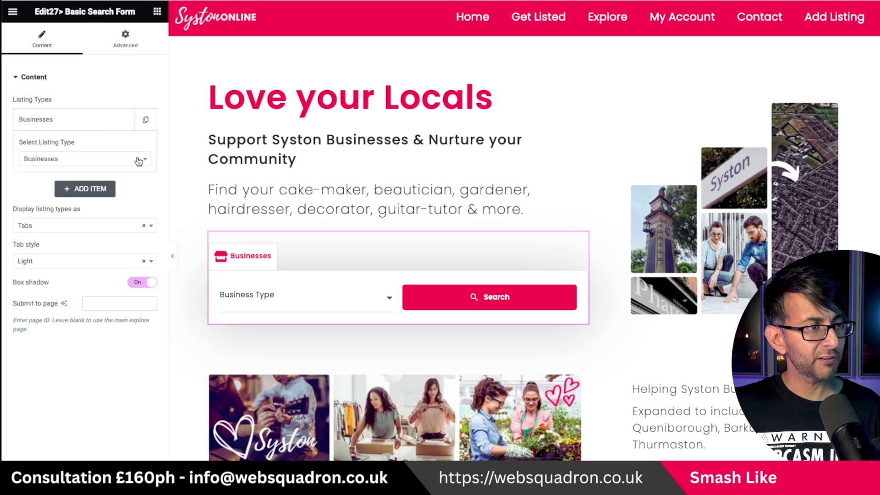
click(138, 161)
click(95, 92)
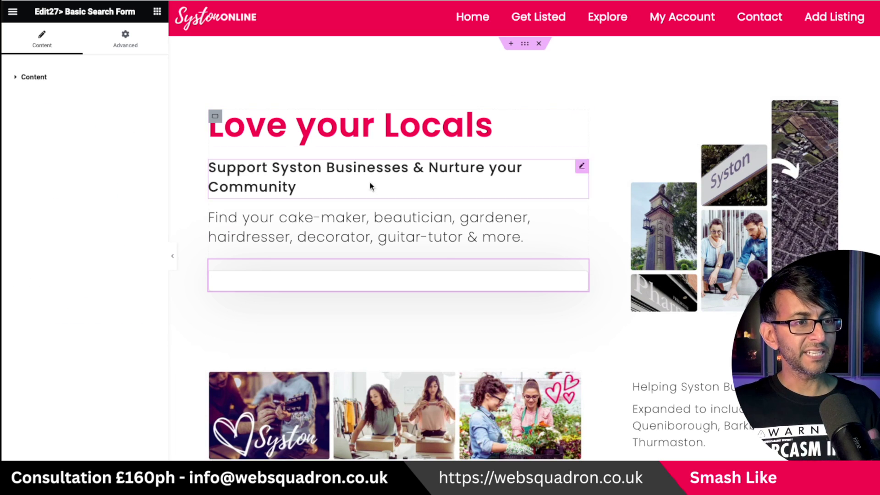
Add a second listing type item to the Basic Search Form and set it to Businesses
click(25, 75)
click(64, 145)
click(78, 187)
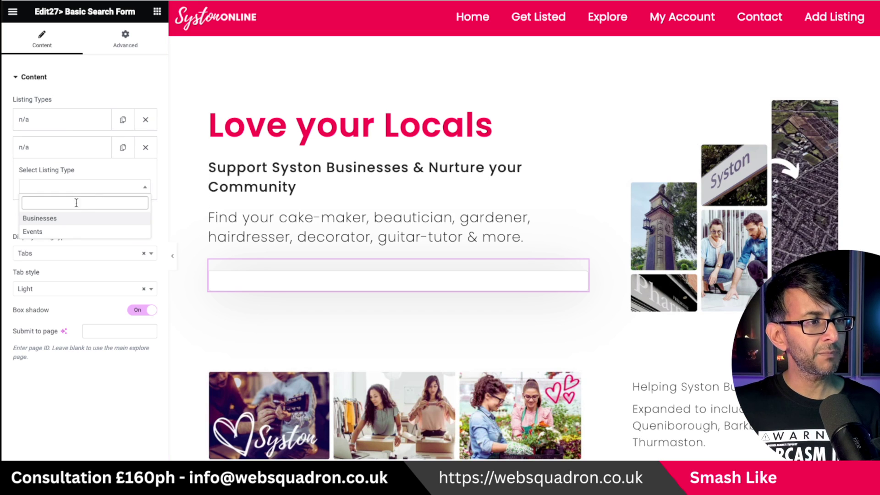
click(71, 220)
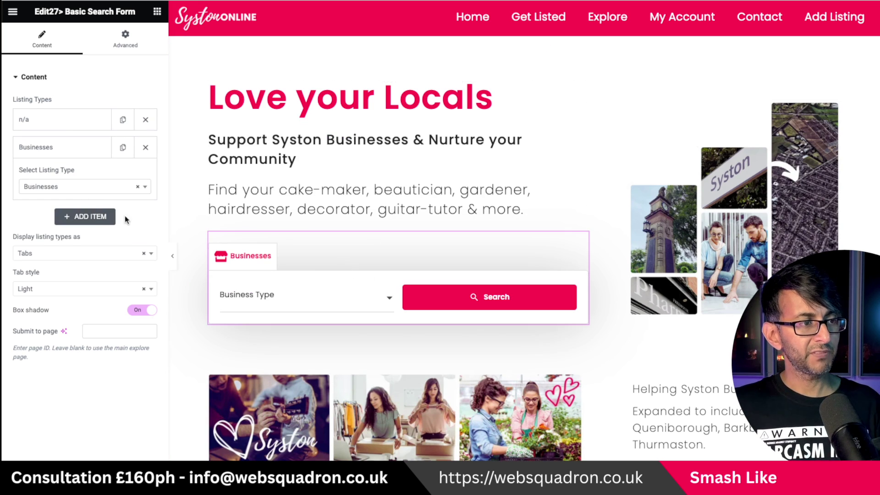
Add a third listing type item to the Basic Search Form and set it to Events
click(92, 217)
click(75, 214)
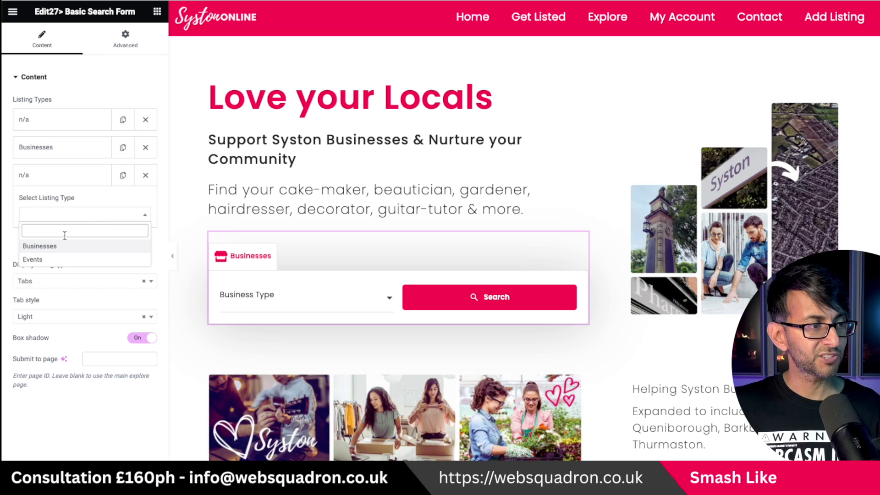
click(61, 258)
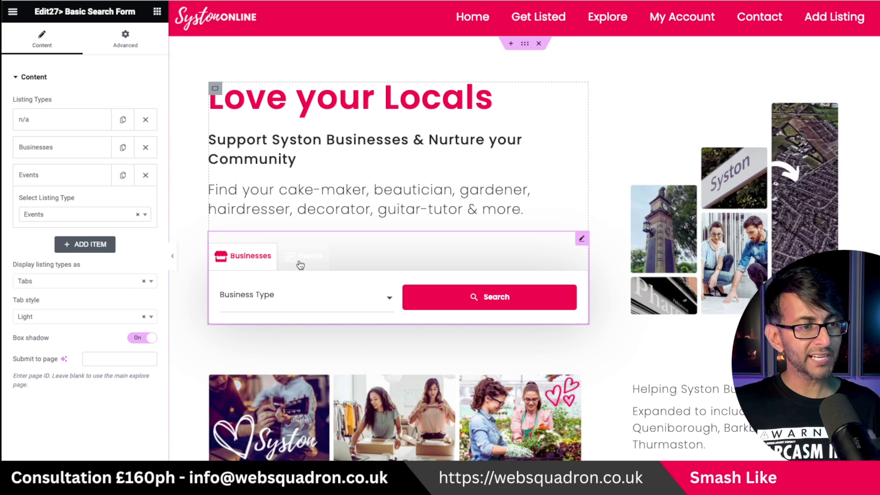
Try switching between the Events and Businesses tabs of the search form, and remove the Events item from its listing types
click(301, 261)
click(225, 260)
click(257, 261)
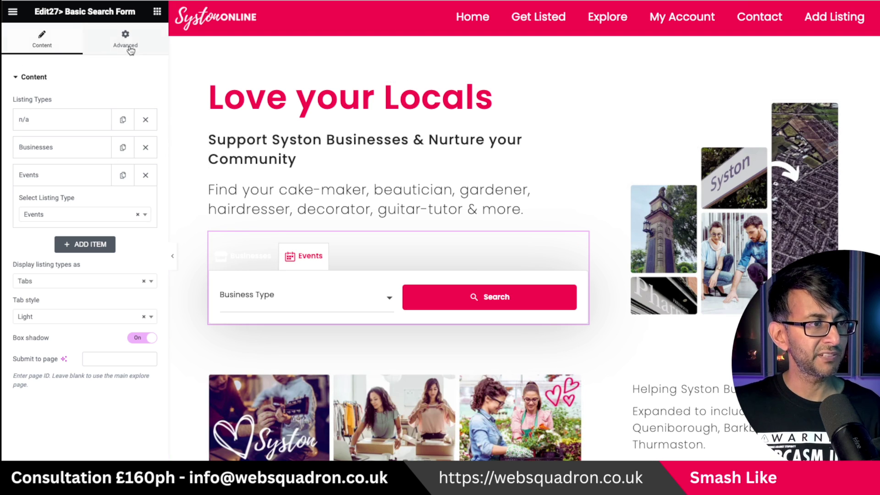
click(242, 257)
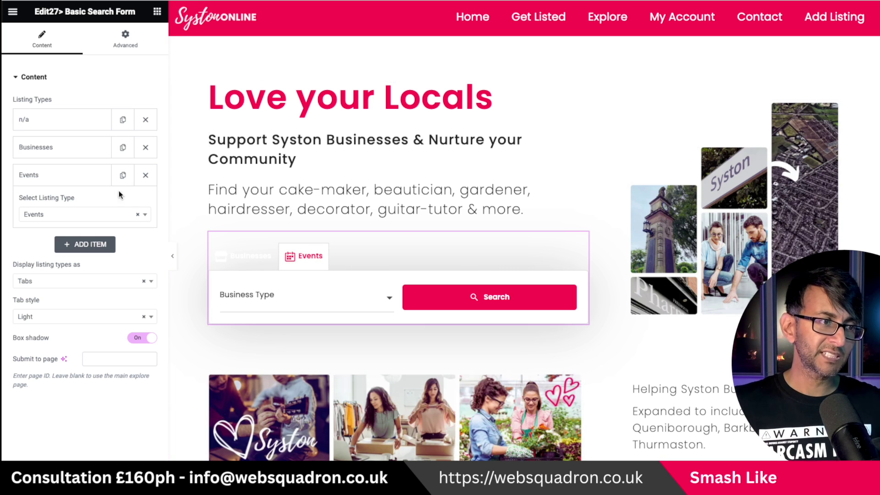
click(145, 175)
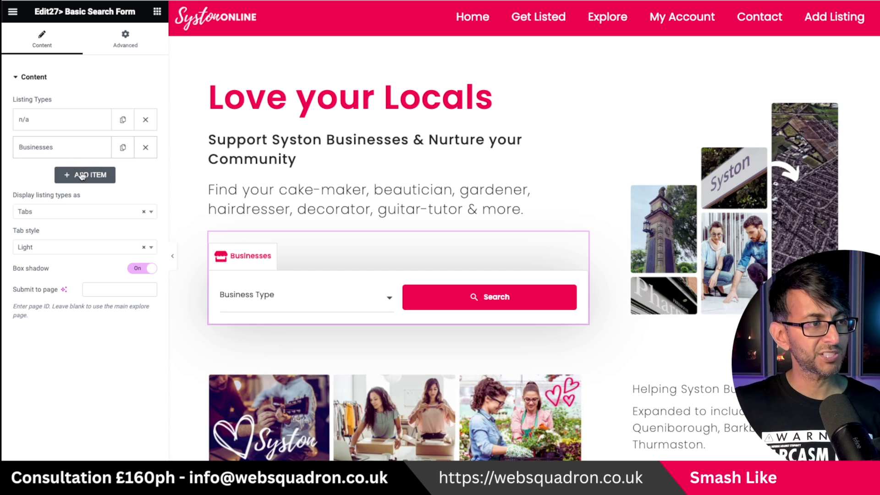
Try showing the search form's listing types as a Dropdown, return to Tabs, and toggle the box shadow off and on
click(151, 212)
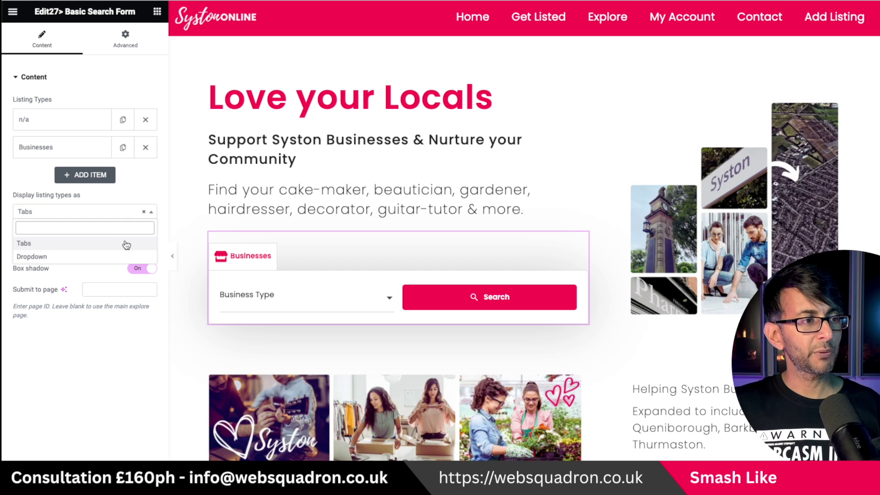
click(122, 256)
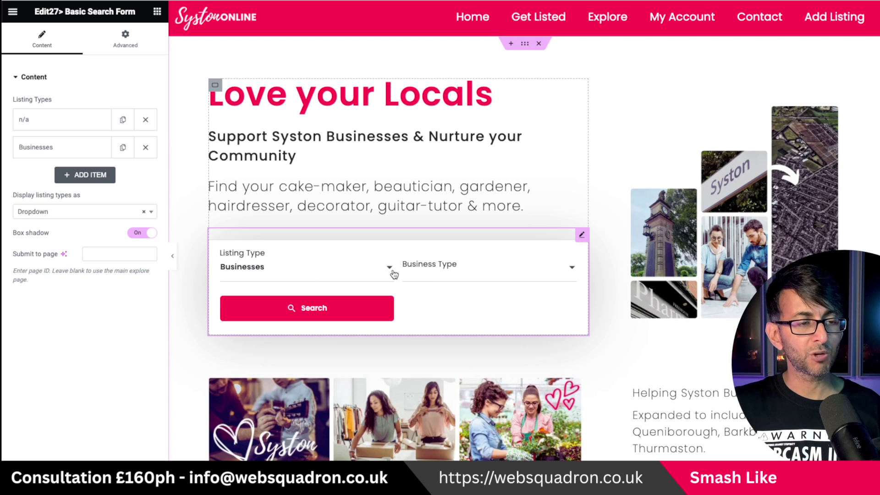
click(393, 274)
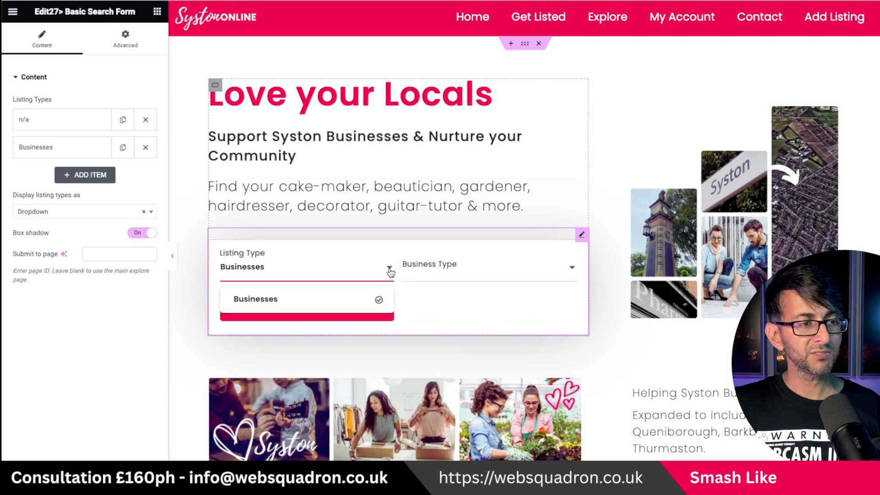
click(144, 213)
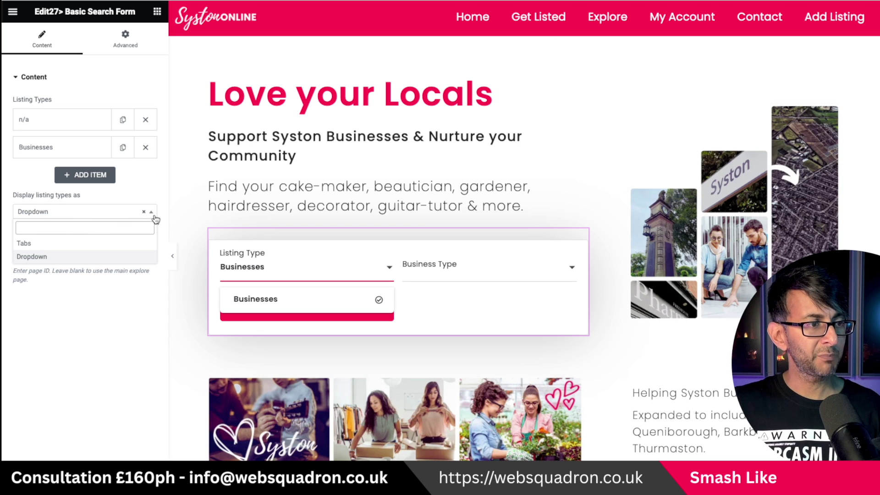
click(52, 243)
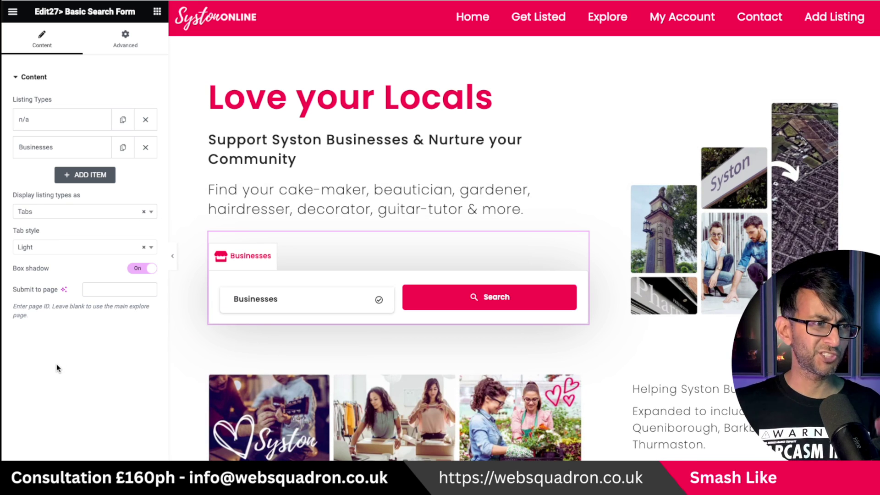
click(139, 270)
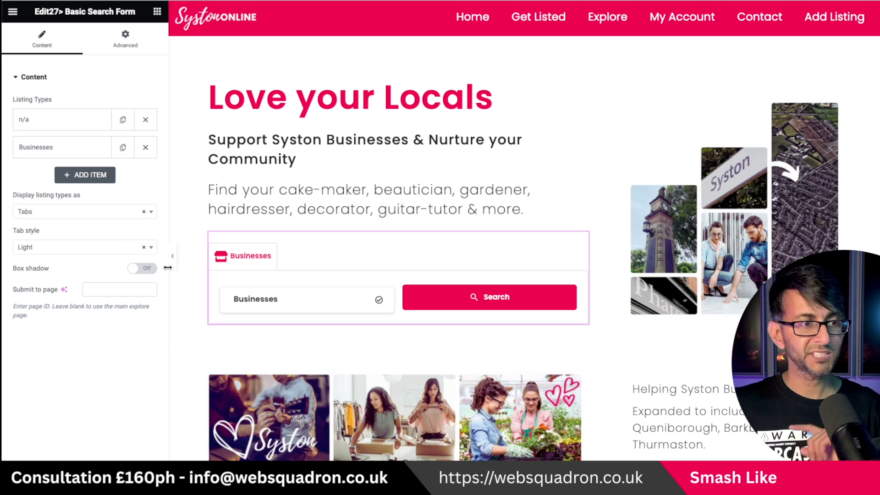
click(146, 270)
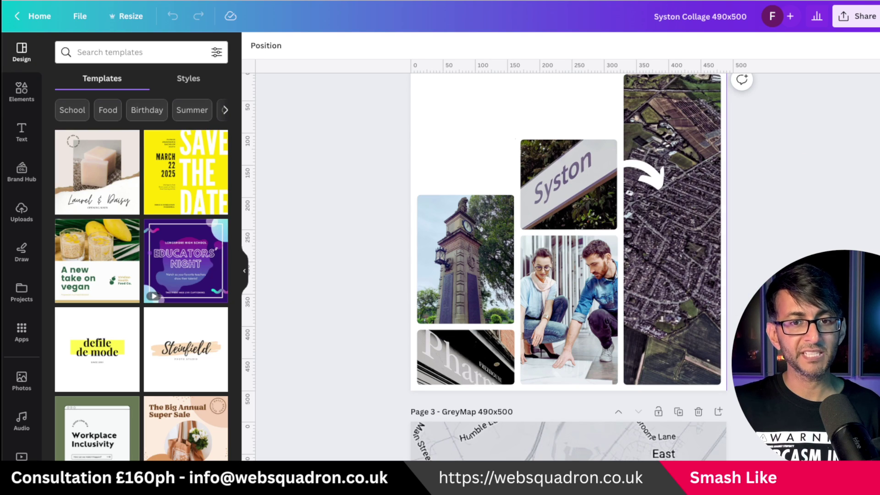
Switch to Canva and look through the pages of the Syston Collage 490x500 design
scroll(672, 275, up, 1)
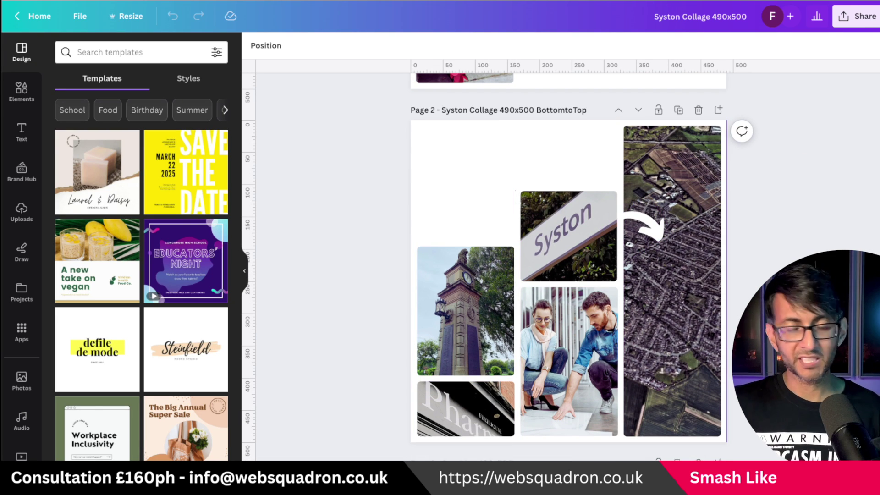
scroll(878, 235, up, 6)
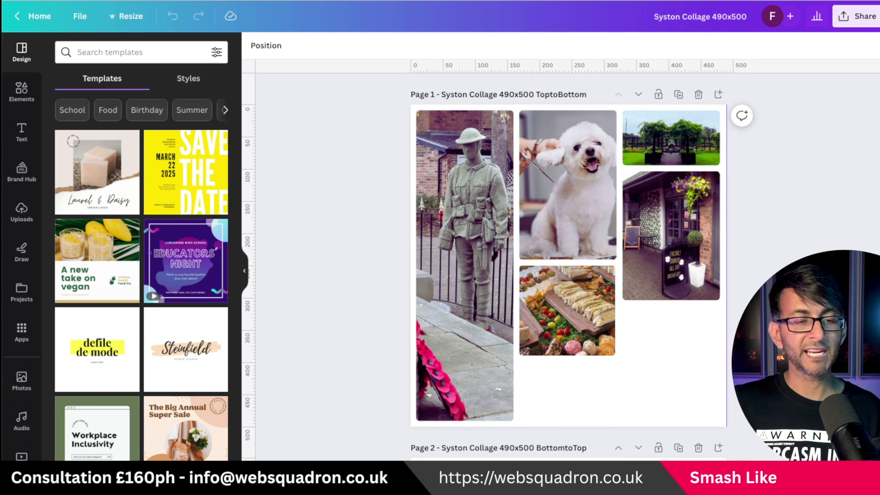
scroll(481, 254, down, 12)
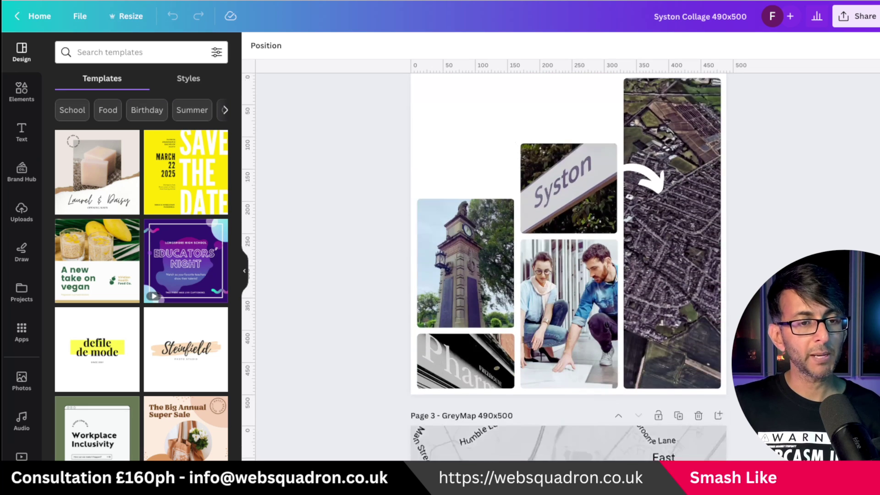
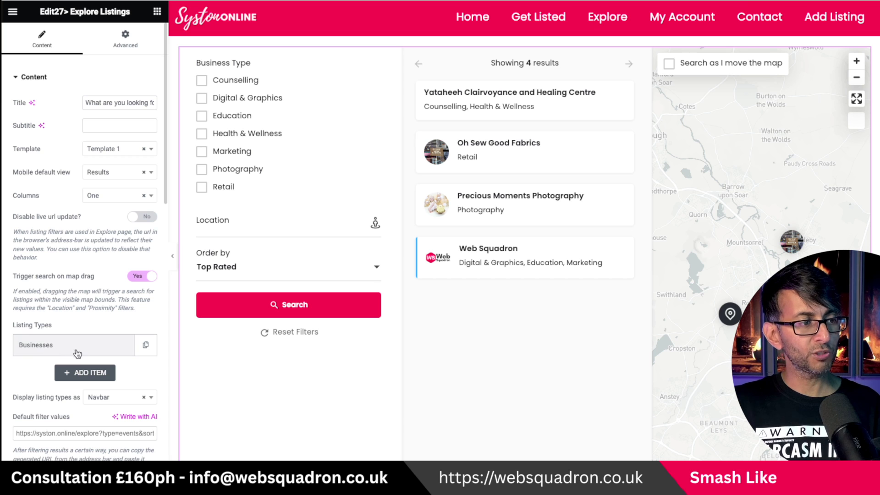
Try adding Events as a second listing type in the Explore Listings widget, and remove the item again
click(78, 369)
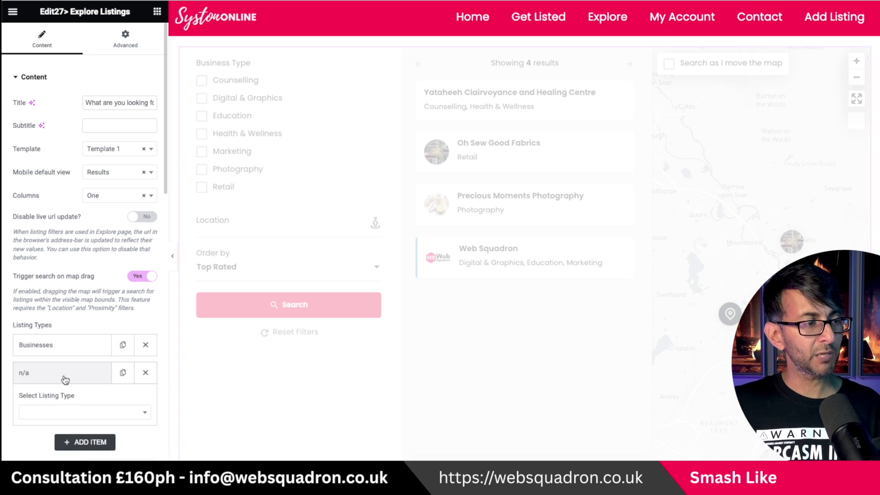
click(92, 412)
click(63, 457)
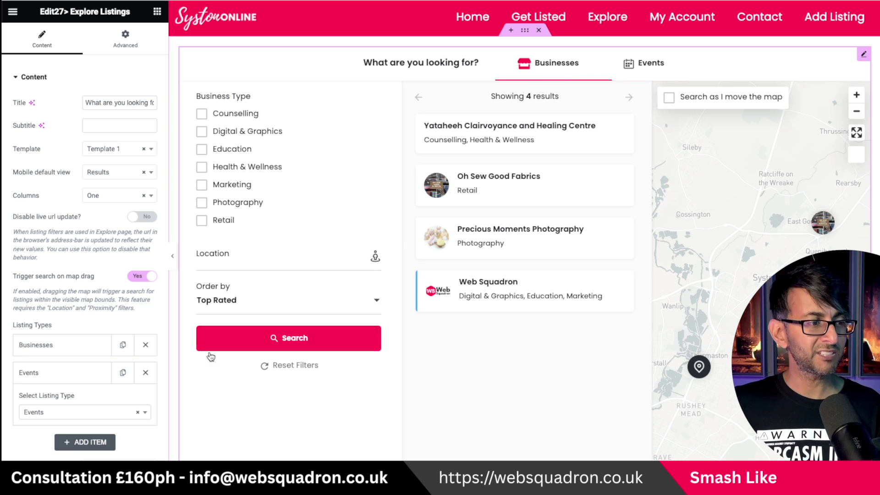
click(145, 372)
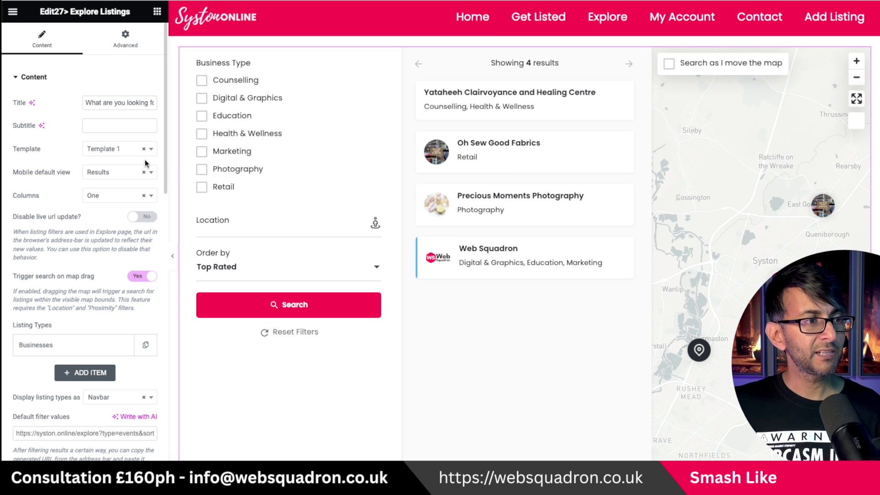
Try two and three columns for the Explore Listings results, and return the setting to One
click(149, 196)
click(120, 239)
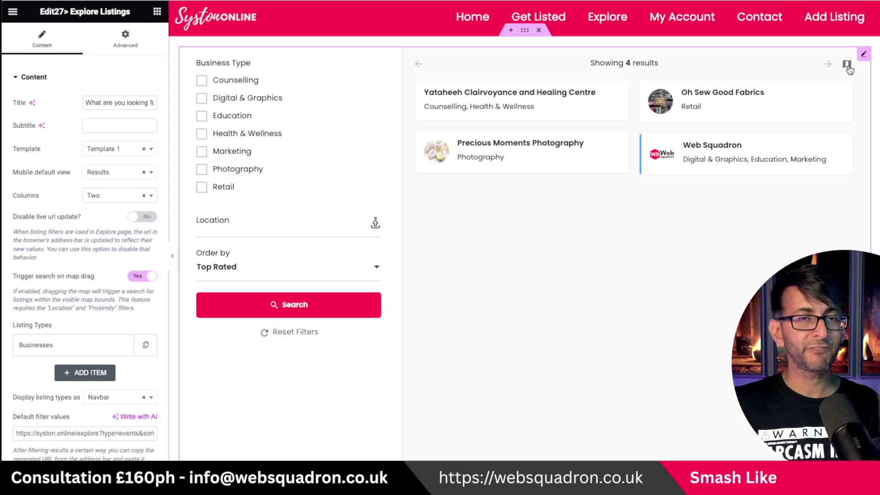
click(152, 195)
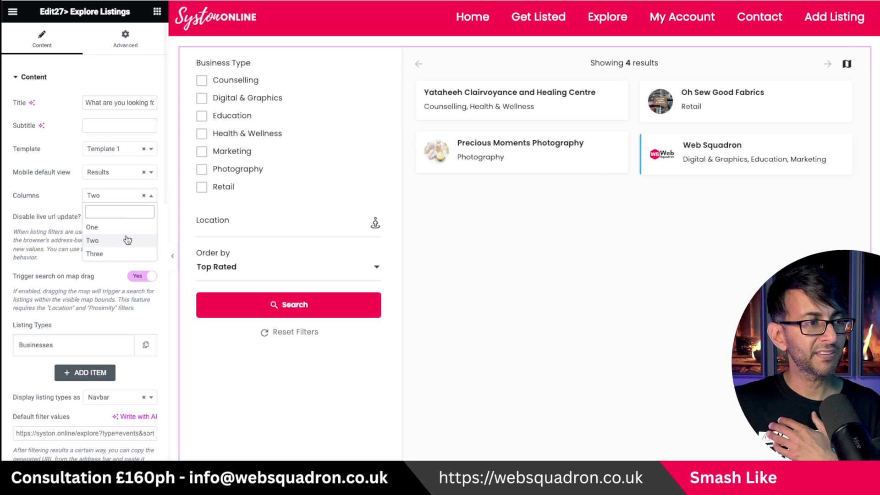
click(120, 254)
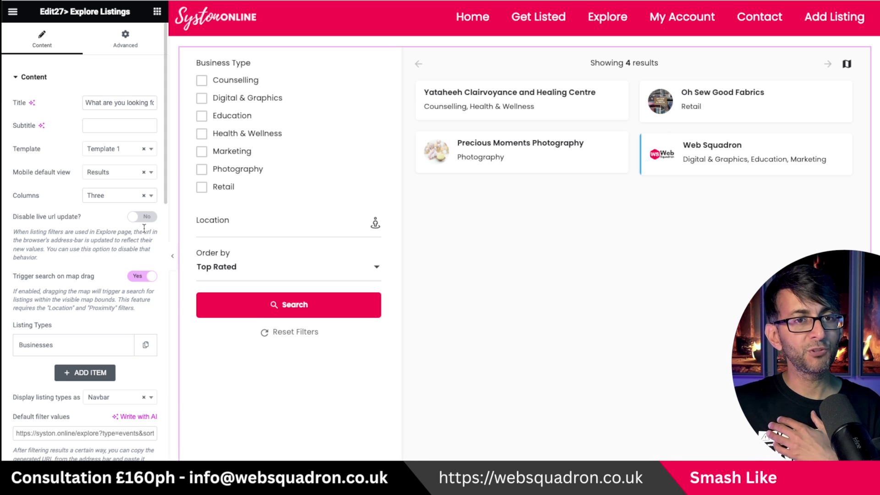
click(151, 196)
click(99, 228)
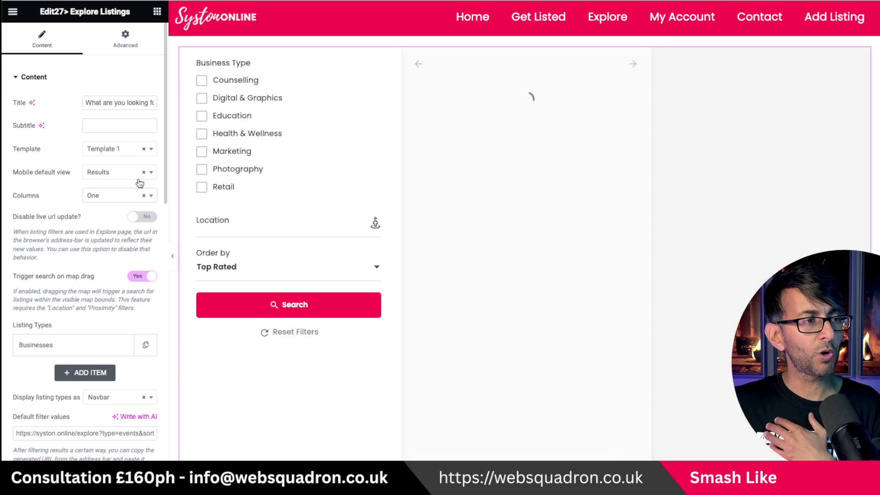
Try Template 2, Template 3 and Template 4 for the Explore Listings widget, and return to Template 1
click(152, 149)
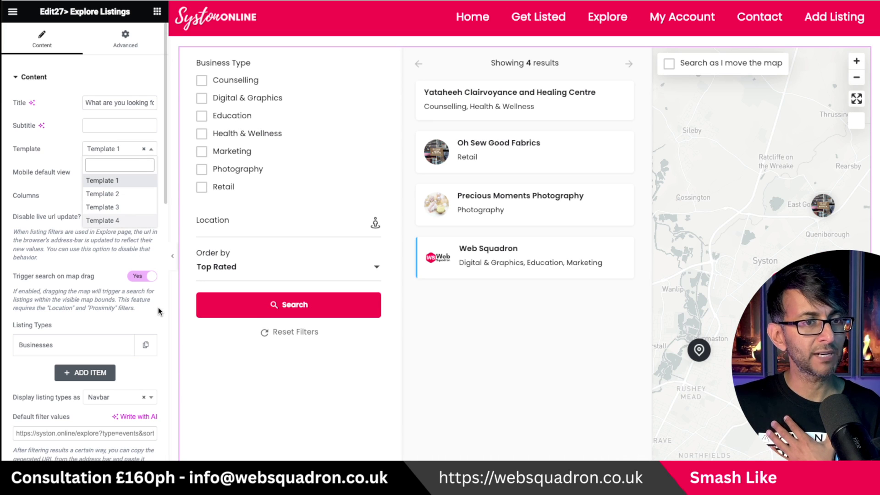
click(122, 194)
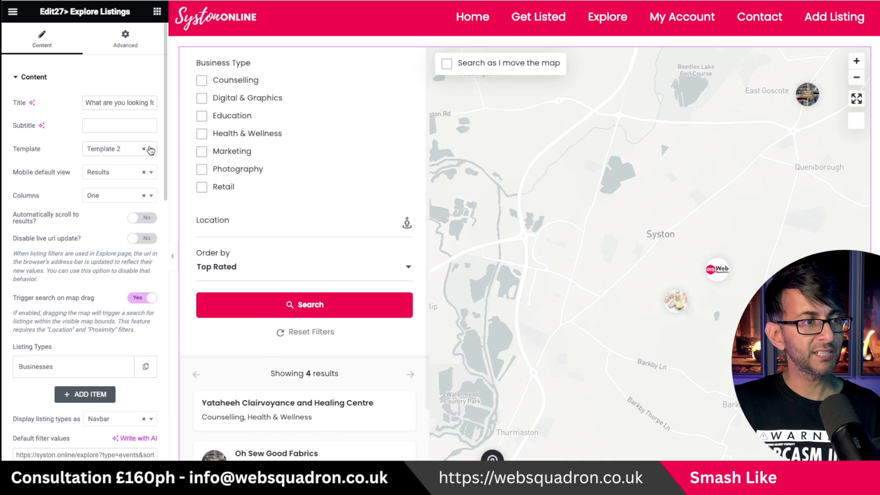
click(147, 148)
click(115, 207)
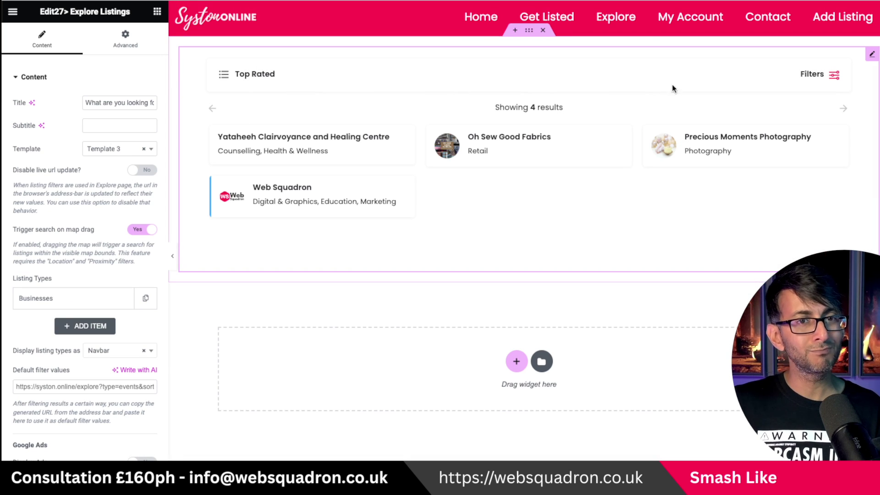
click(156, 149)
click(117, 220)
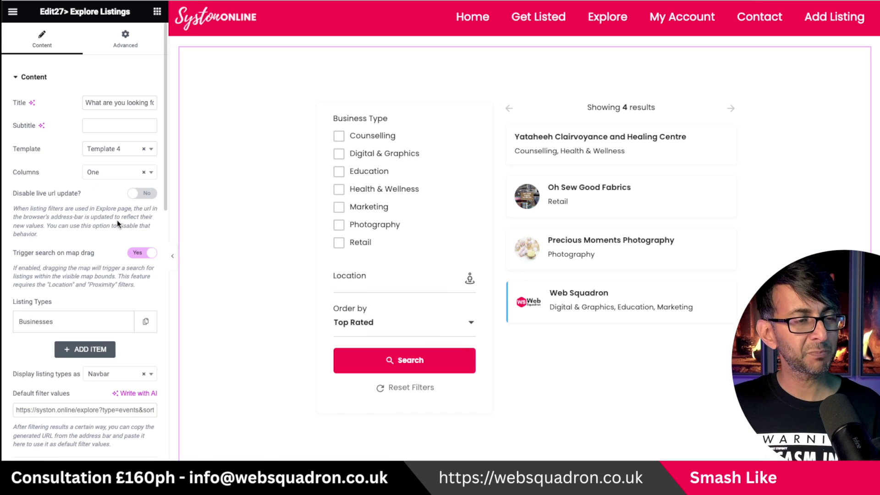
click(151, 150)
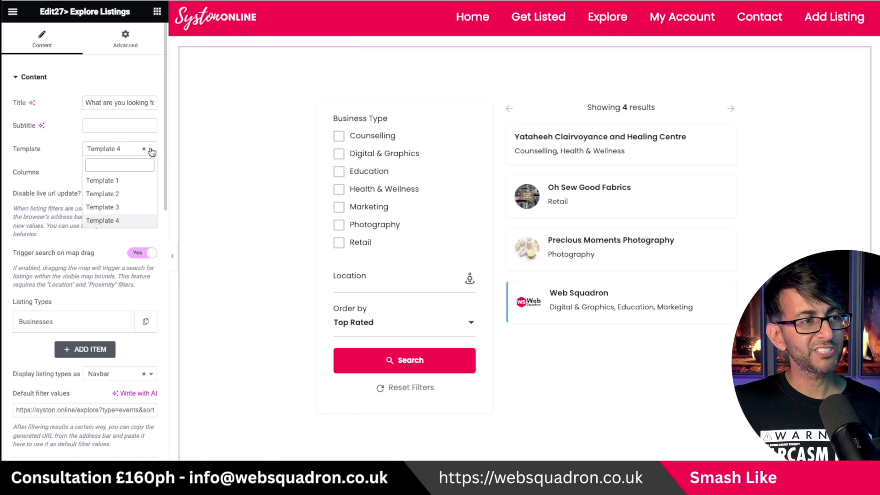
click(120, 182)
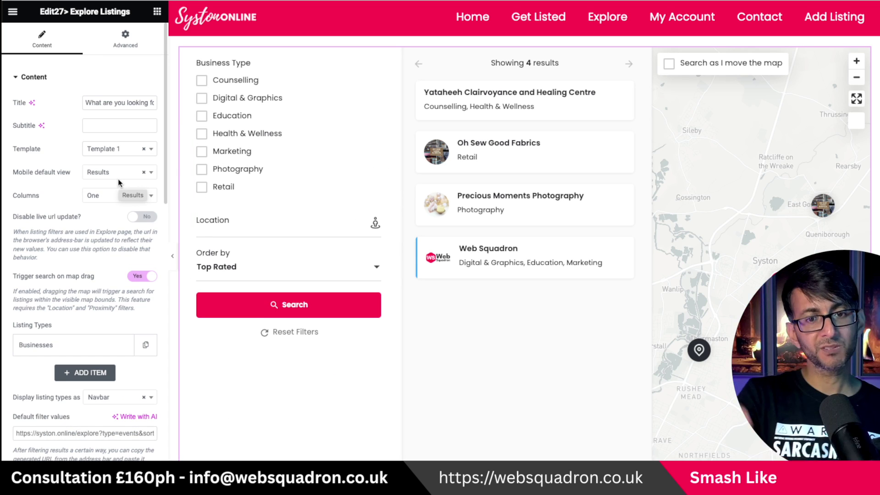
Examine the listing markers around Syston on the Explore map, and view the map in full screen before returning to the page
drag(750, 273, 698, 167)
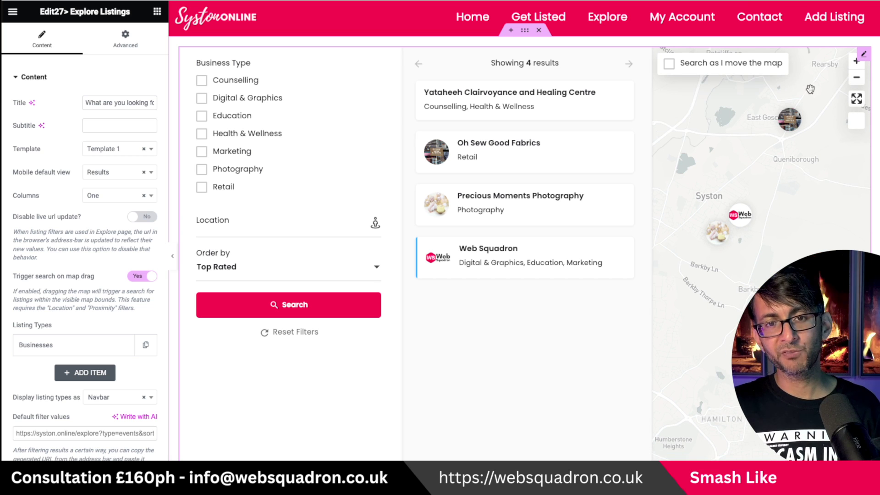
click(858, 102)
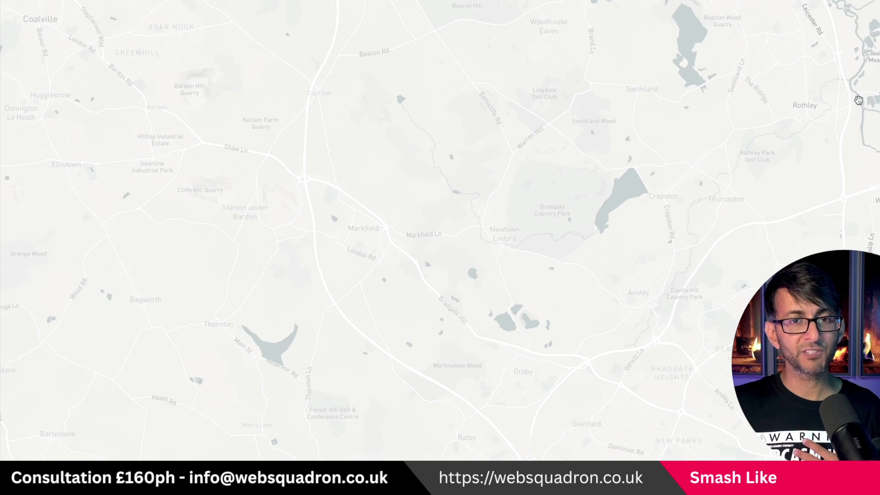
click(859, 100)
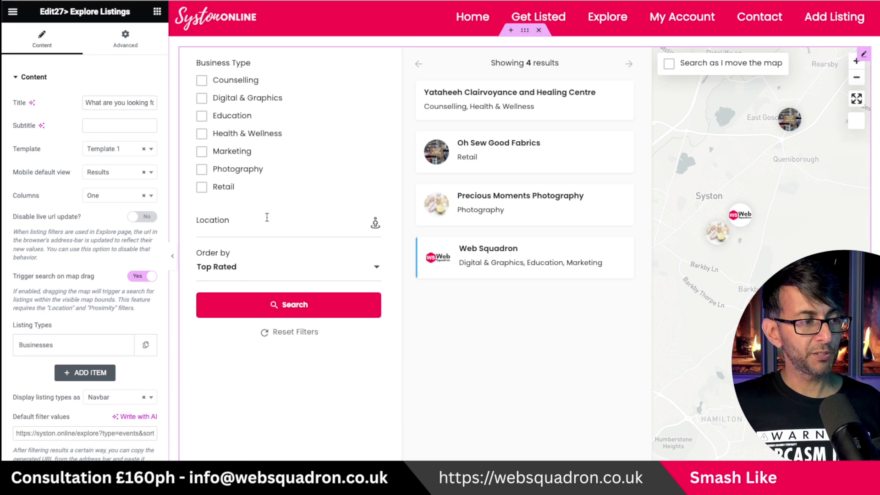
Try a default zoom level of 5 for the Explore Listings map, and set it to 12 instead
scroll(86, 365, down, 10)
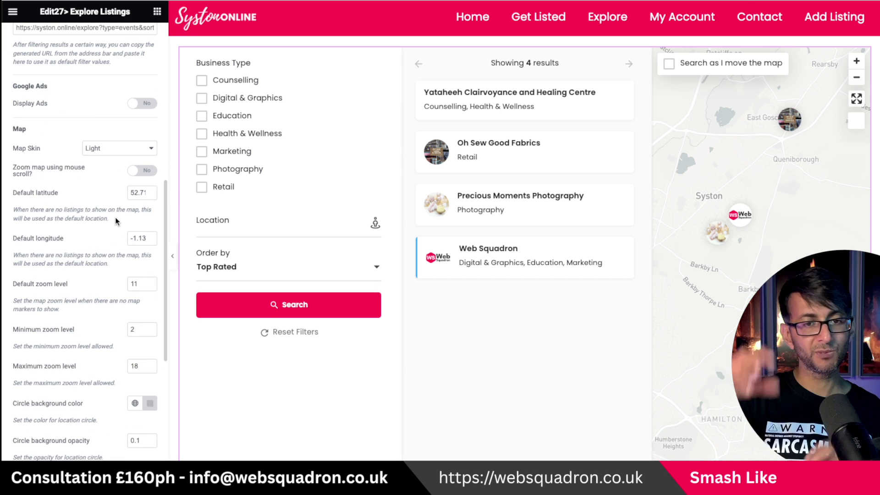
click(149, 288)
click(149, 287)
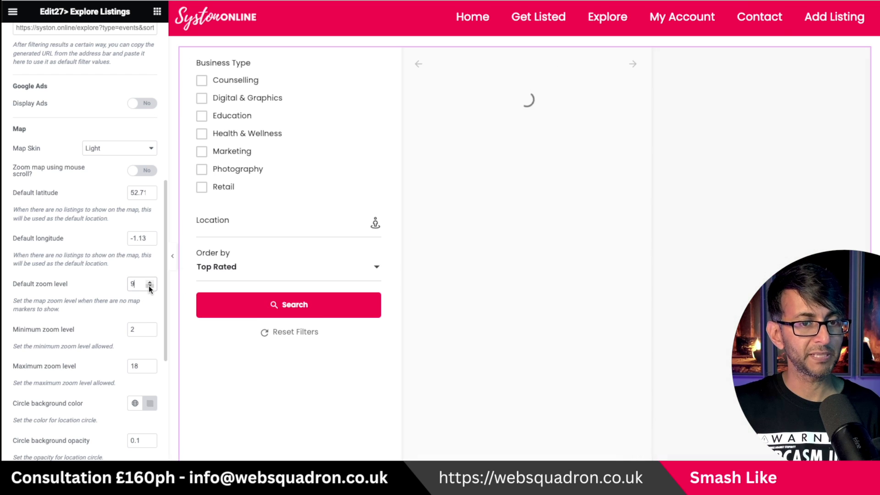
click(149, 287)
click(149, 288)
click(150, 288)
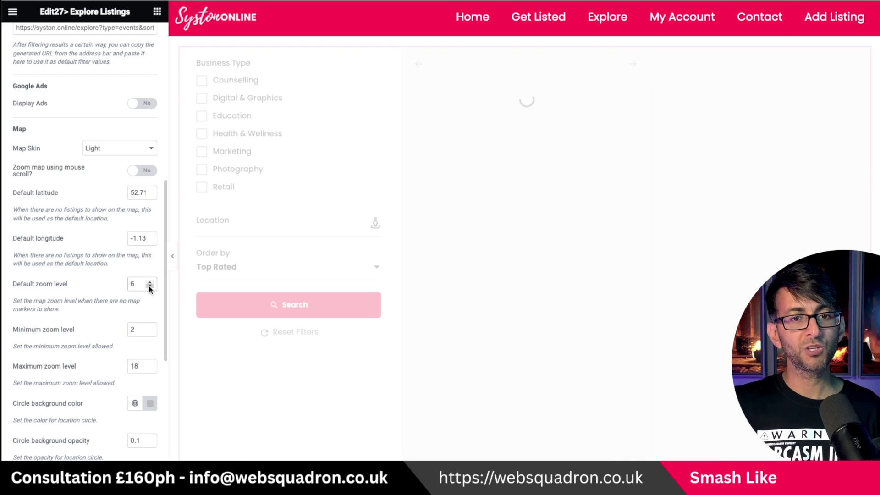
click(150, 287)
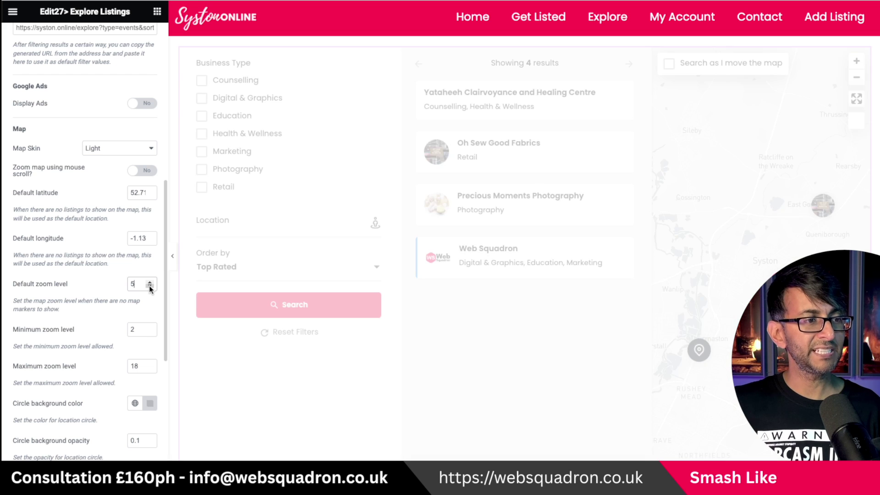
key(BackSpace)
text(12)
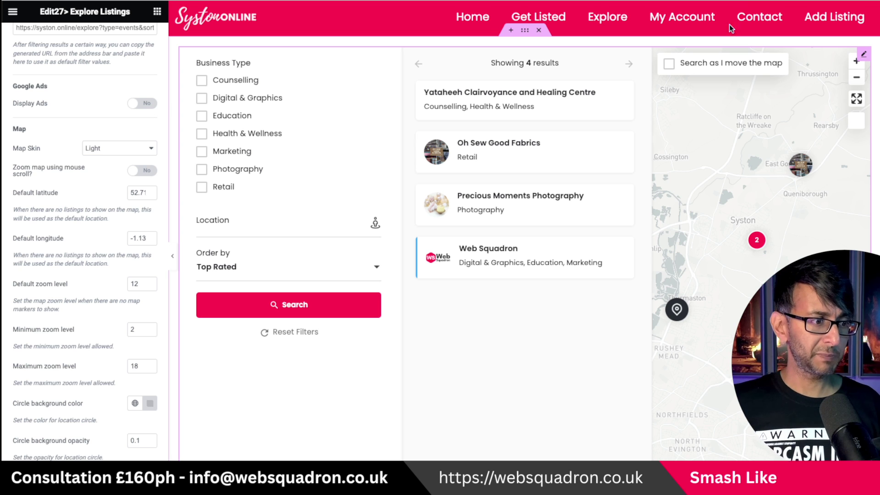
Try the Dark map skin on the Explore Listings map, and change the skin to Satellite
click(121, 149)
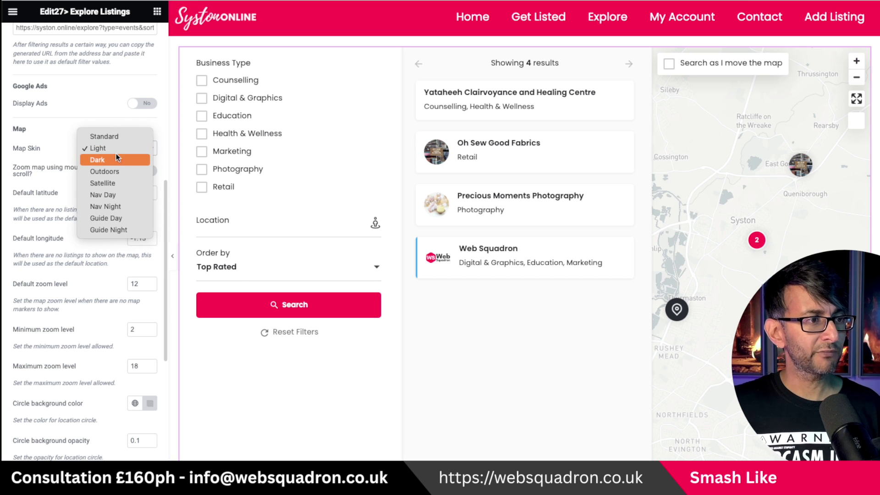
click(114, 155)
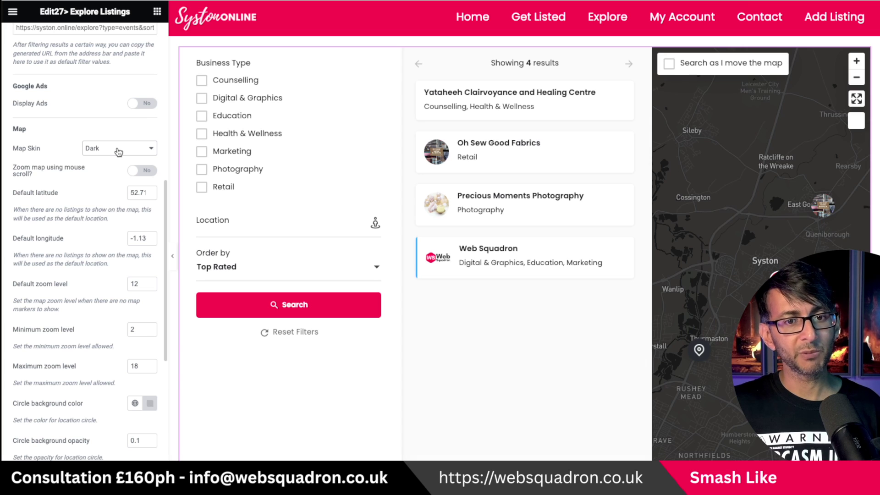
click(119, 150)
click(115, 172)
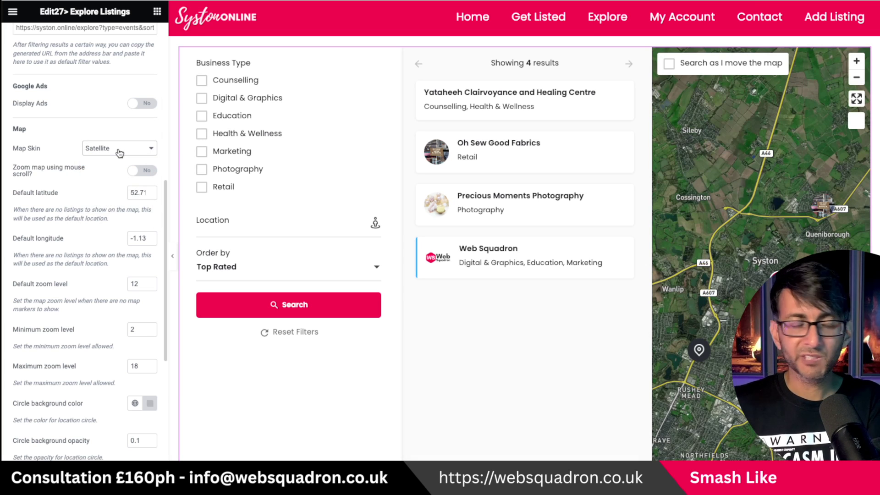
Change the Explore Listings map to a different skin
click(120, 152)
click(106, 111)
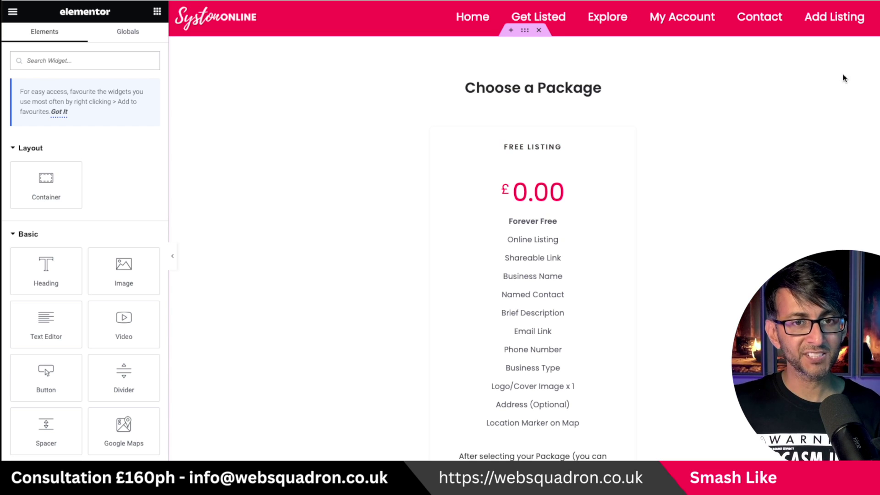
Examine the Add Listing Form widget's content settings and search the widget library for "add"
click(835, 55)
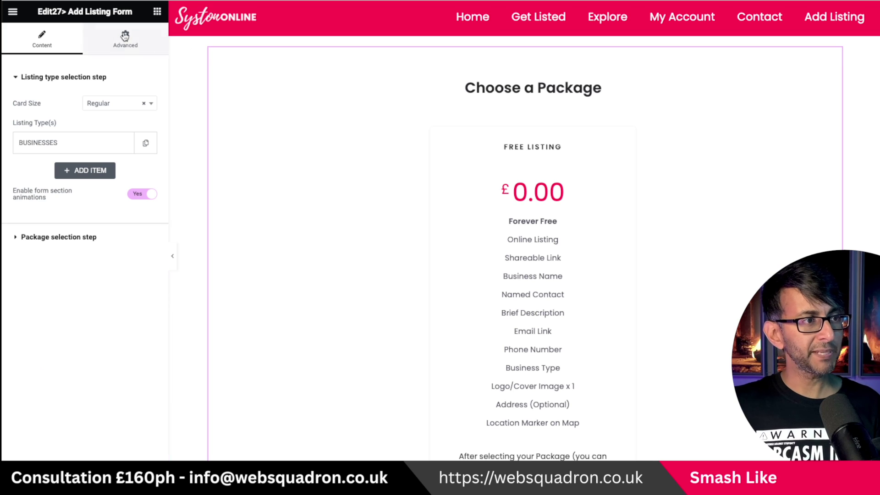
click(157, 12)
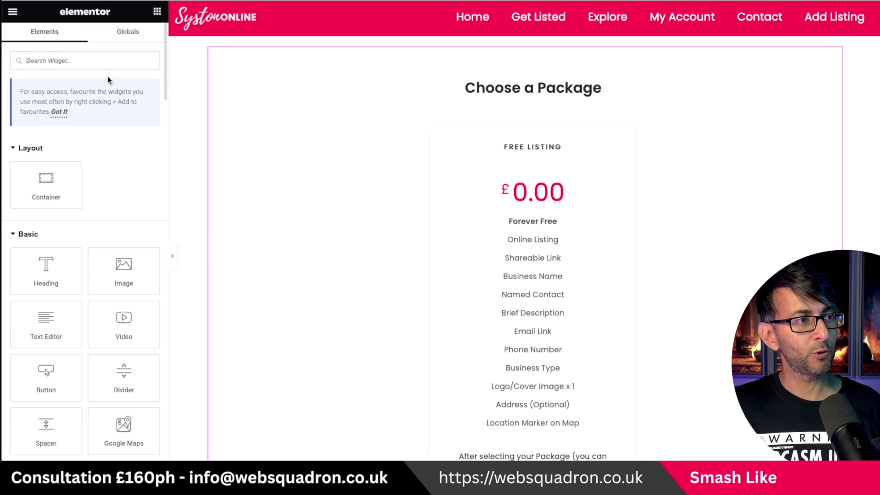
text(add)
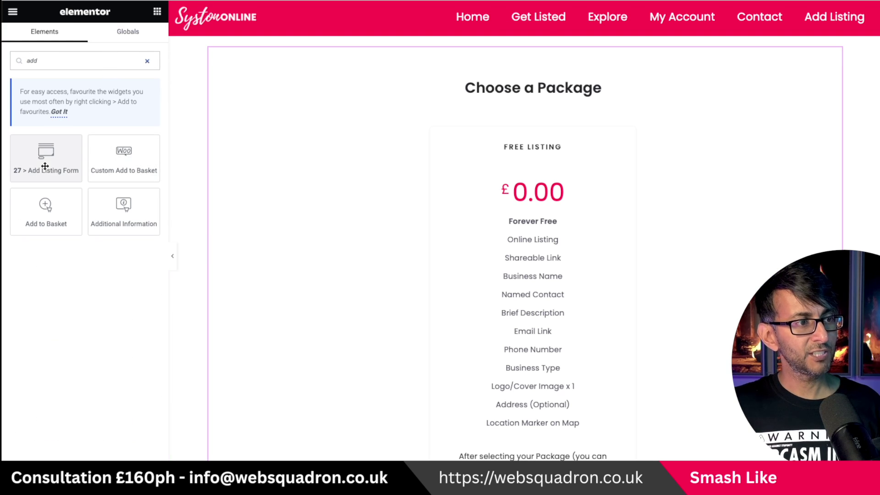
click(834, 54)
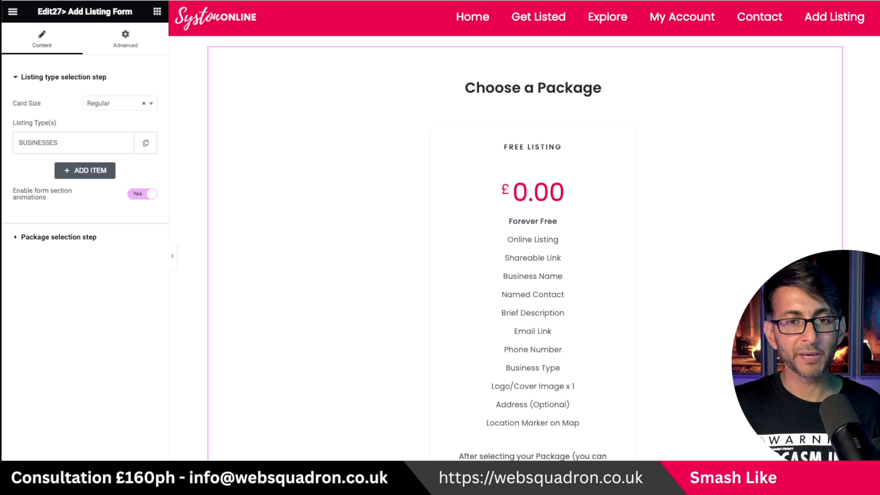
Look through the site's list of pages and display all saved Elementor templates
scroll(692, 271, down, 2)
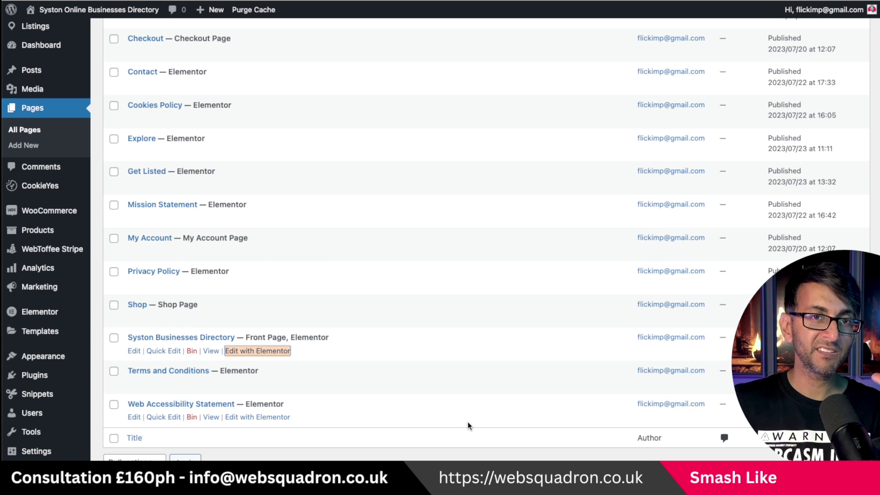
scroll(468, 422, up, 3)
scroll(467, 421, down, 1)
scroll(468, 421, down, 1)
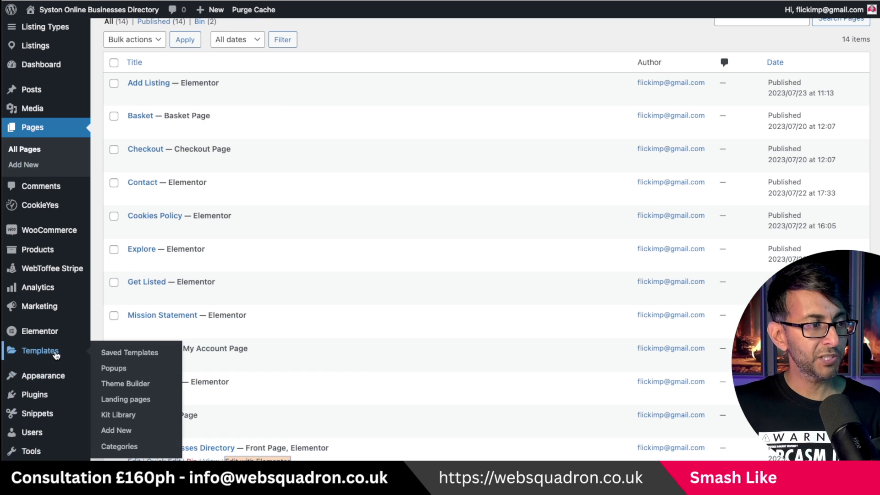
click(40, 350)
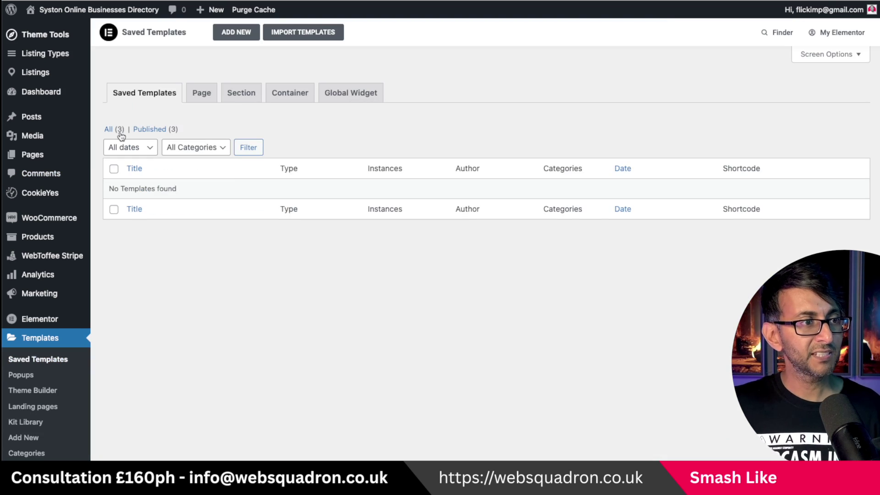
click(109, 130)
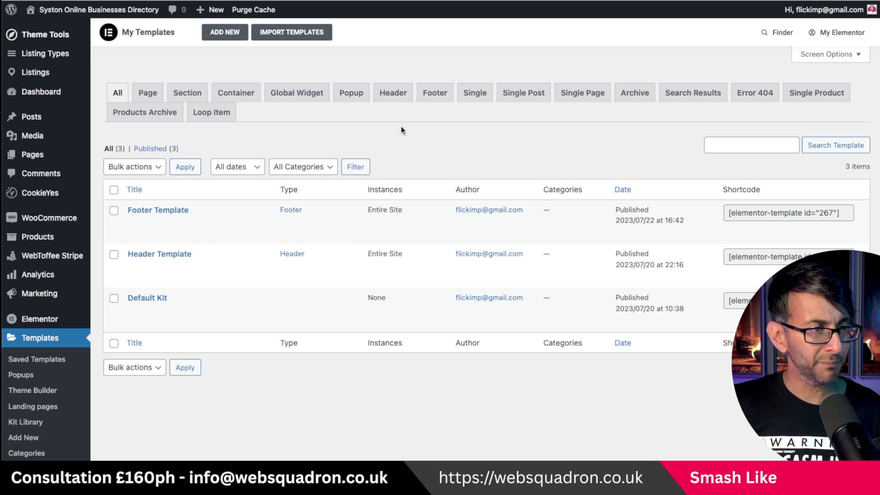
Start adding a listing on the live site and register an account with the display name, e-mail and account password
mouse_move(37, 74)
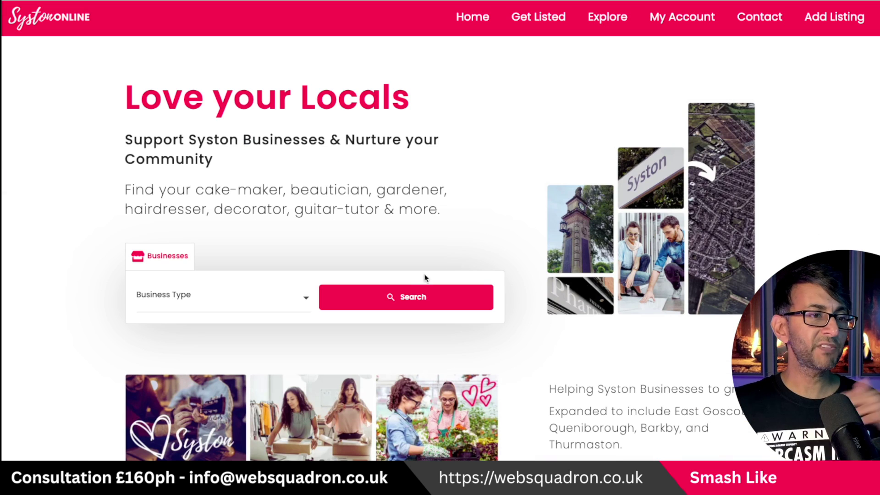
click(835, 22)
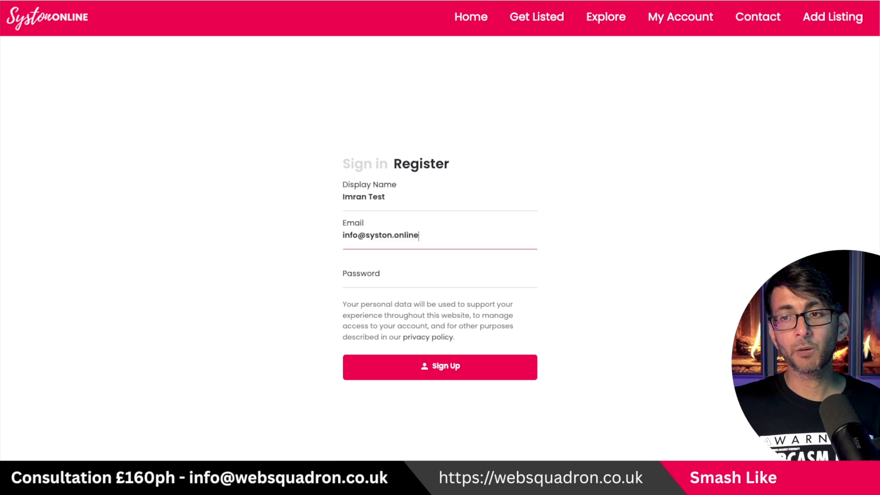
click(444, 373)
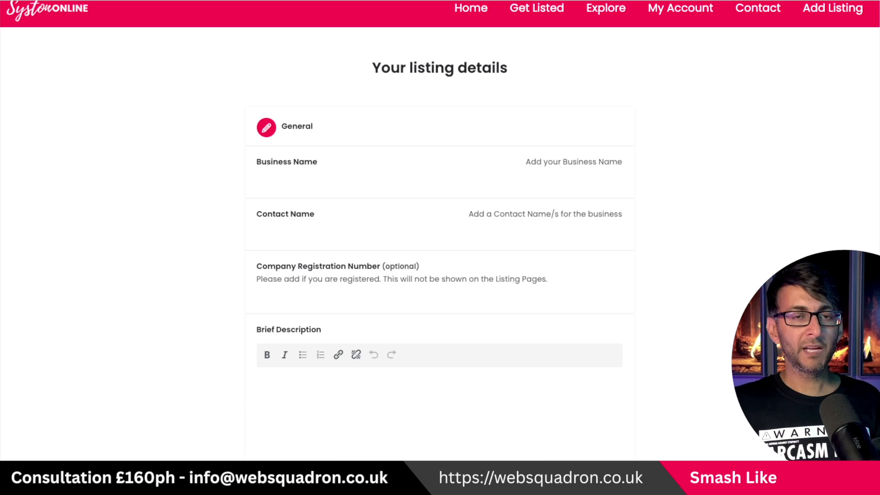
Enter "test" as the listing's business name and fill in the contact's full name
scroll(440, 247, down, 3)
scroll(440, 247, up, 1)
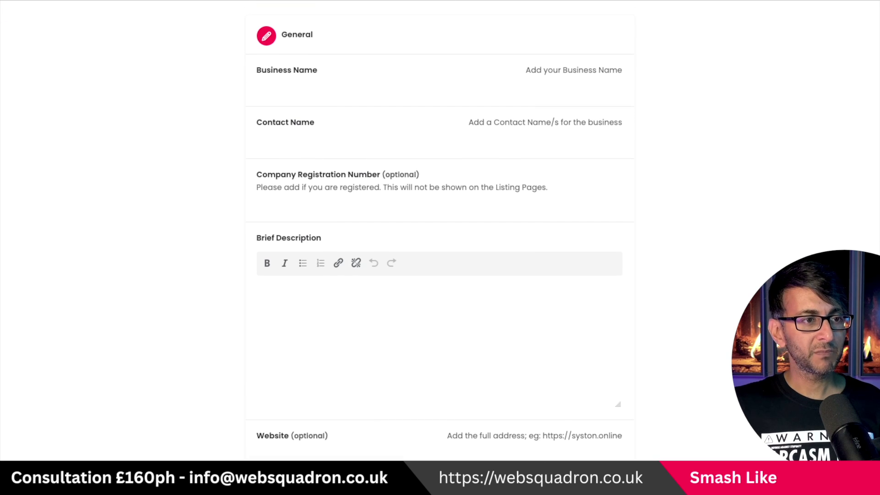
click(293, 90)
click(269, 135)
click(275, 141)
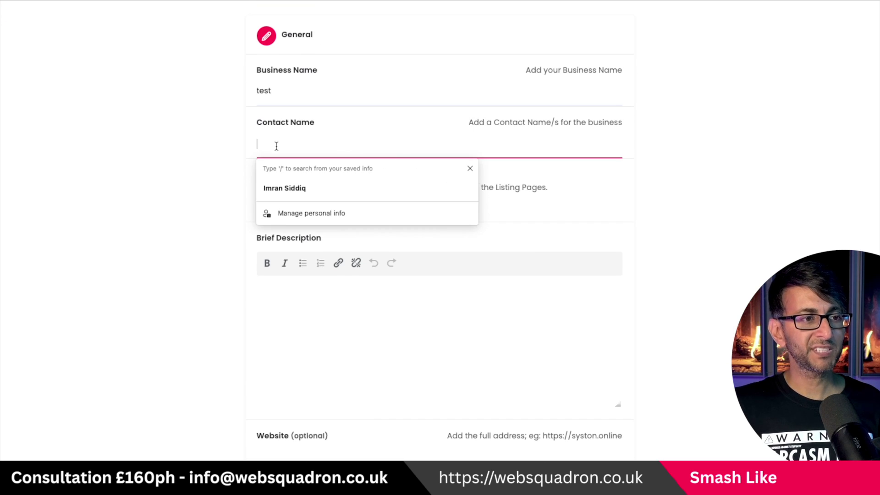
click(319, 184)
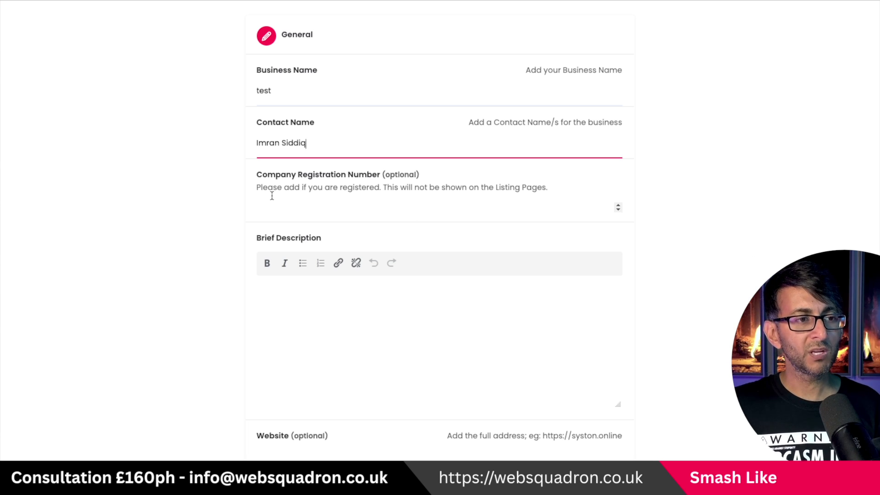
Fill in the company registration number and enter several lines of placeholder text as the brief description
click(293, 216)
text(123456)
click(388, 311)
text(df df d fd fd ffhghhkg)
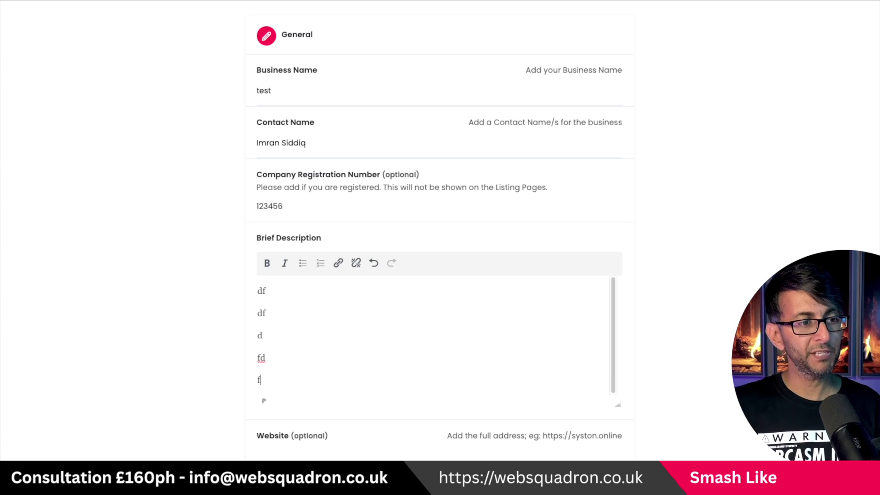
text(f. ngngn)
key(Return)
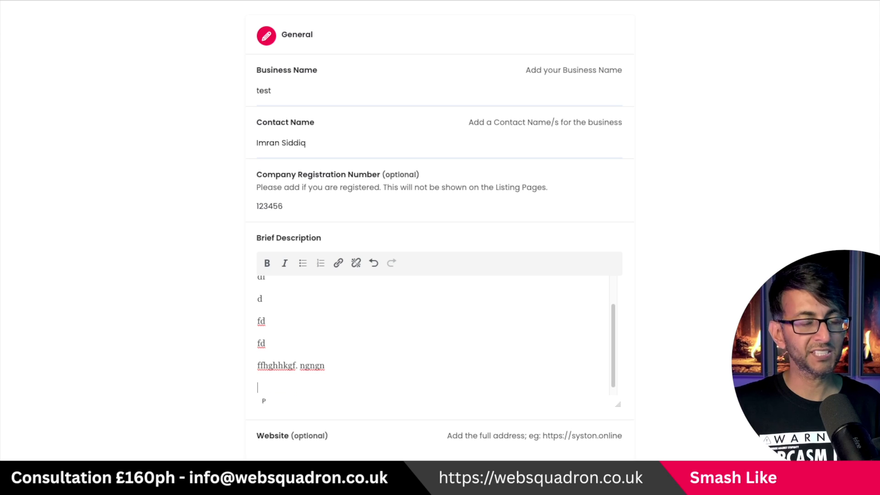
scroll(440, 229, down, 1)
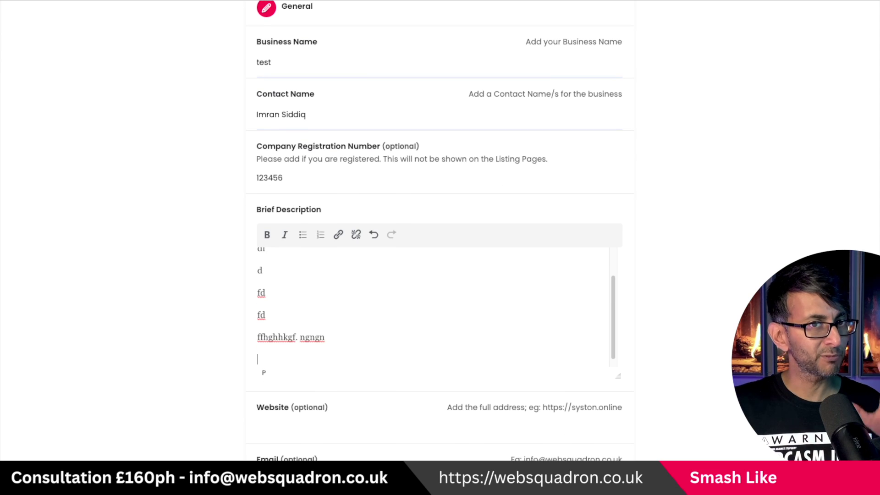
scroll(365, 181, down, 5)
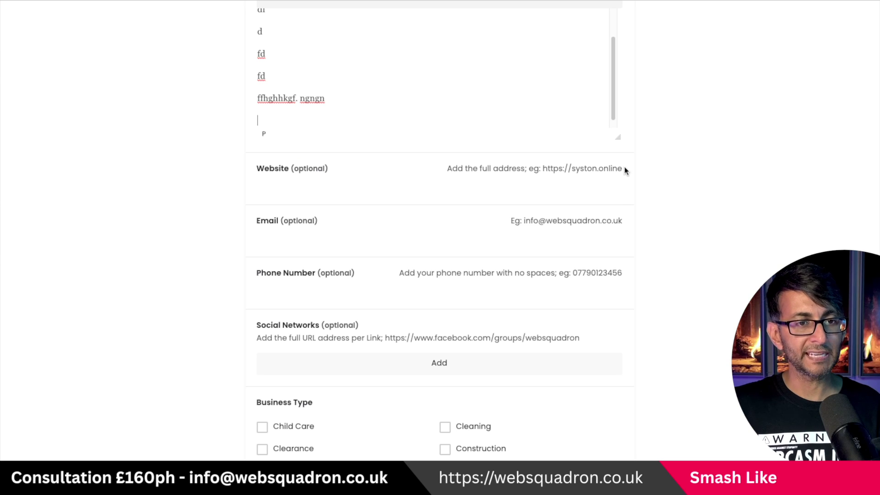
click(504, 195)
text(https://syston.online/)
click(281, 246)
click(451, 302)
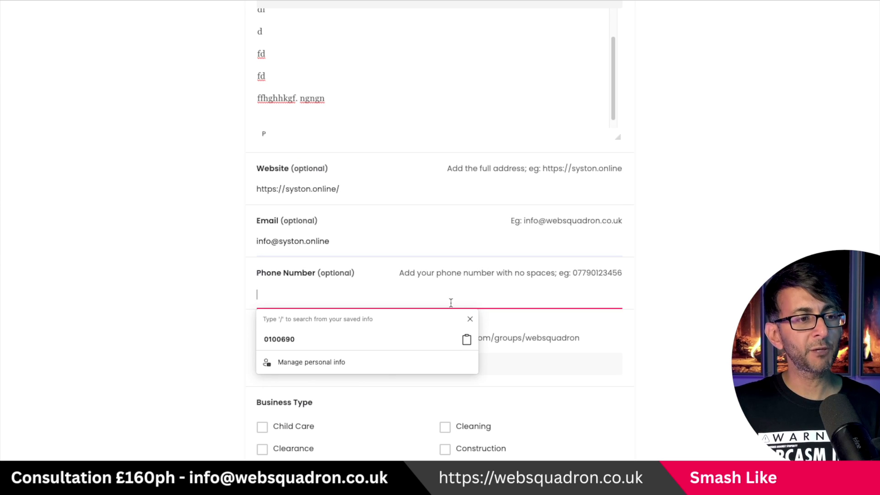
click(275, 338)
scroll(878, 161, down, 2)
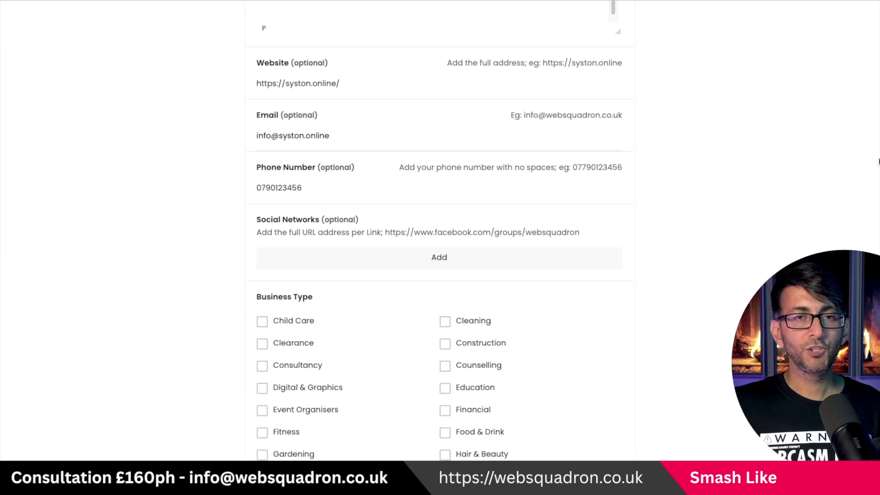
click(436, 267)
click(406, 259)
click(323, 341)
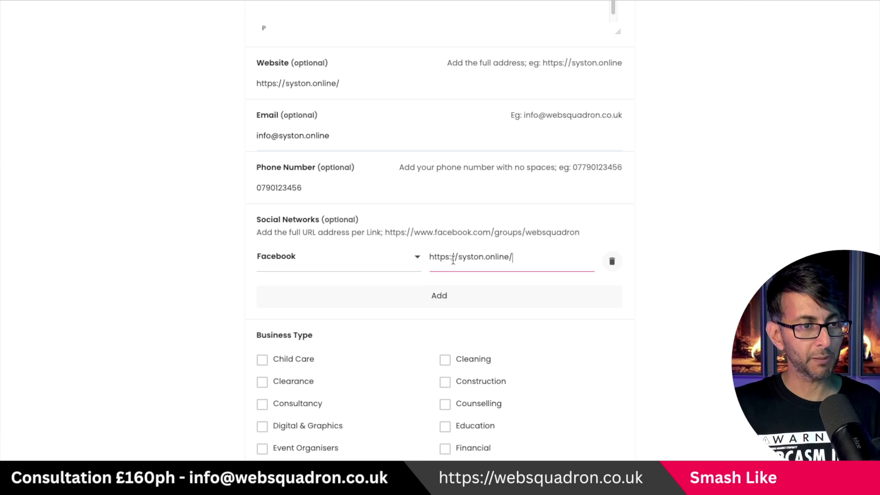
click(469, 299)
click(371, 299)
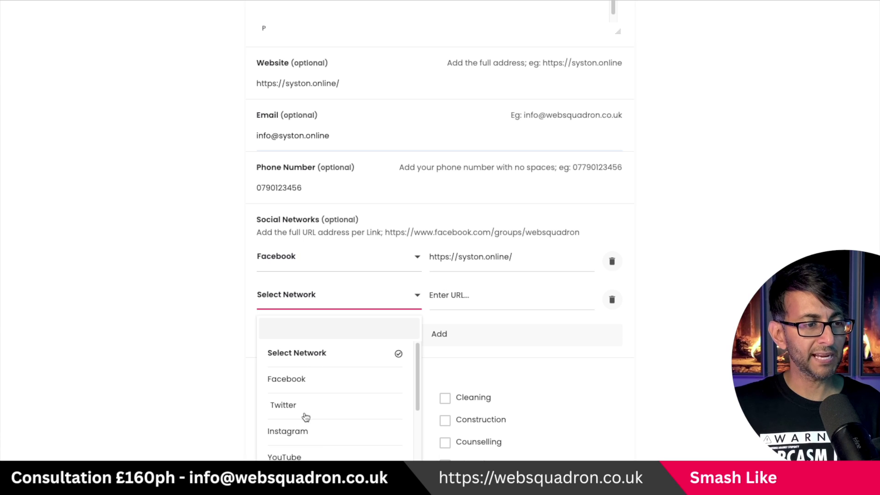
click(318, 405)
text(https://syston.online/)
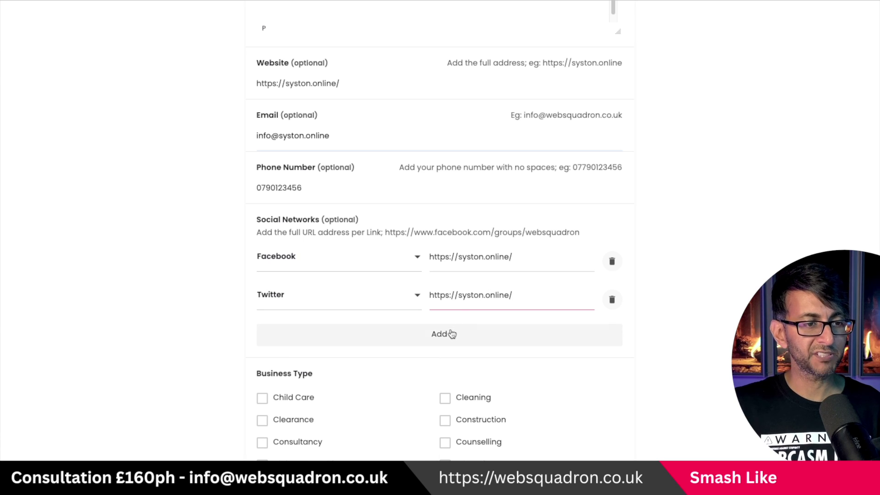
click(452, 334)
click(356, 342)
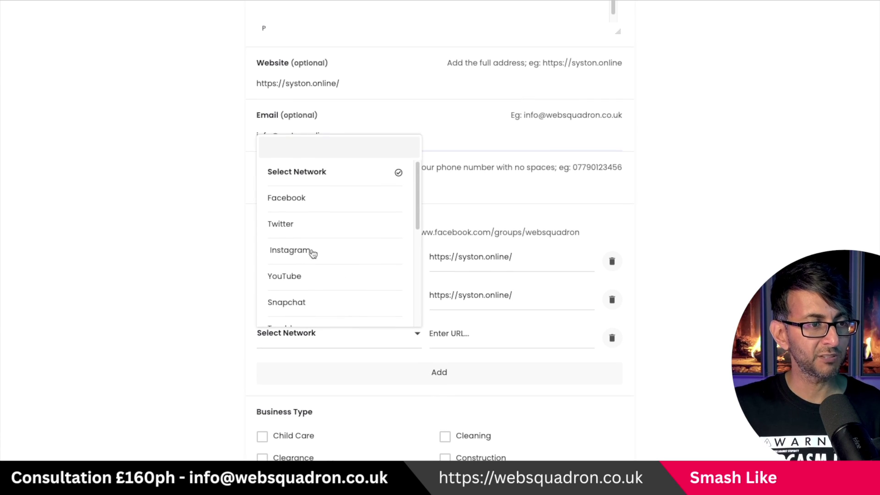
click(309, 281)
click(470, 338)
text(https://syston.online/)
click(403, 376)
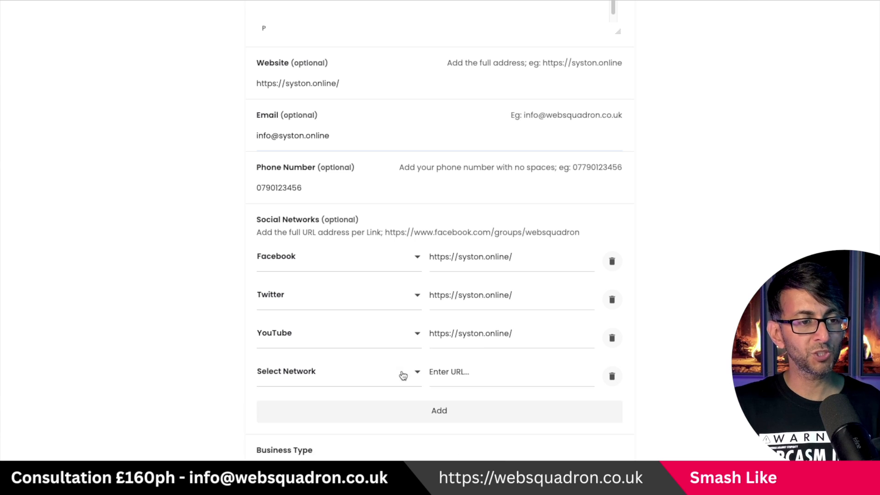
scroll(601, 153, down, 5)
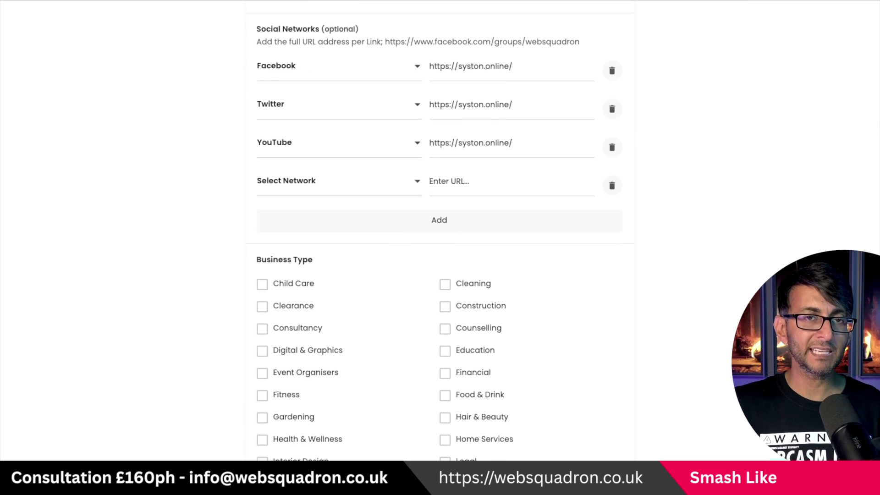
click(392, 172)
scroll(418, 350, down, 5)
mouse_move(418, 350)
mouse_down()
mouse_move(432, 291)
mouse_move(403, 353)
mouse_up()
click(339, 357)
click(481, 169)
text(https://syston.online/)
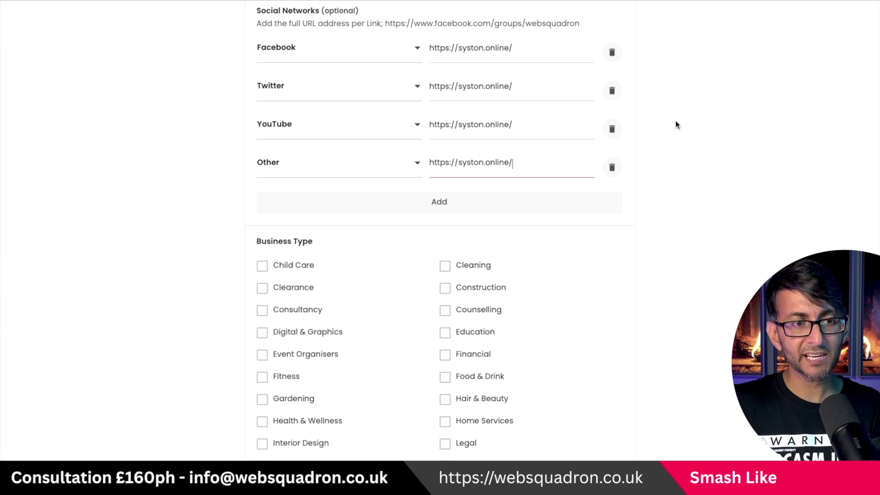
scroll(439, 229, up, 1)
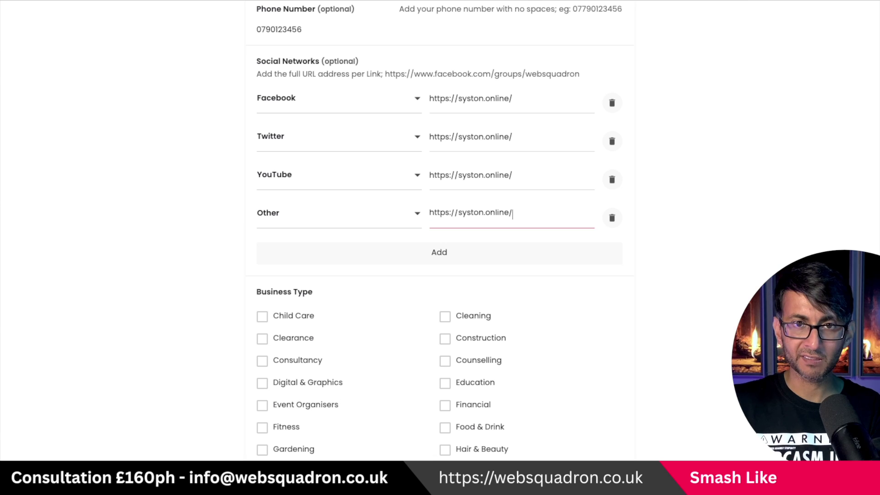
Assign the business types Education, Financial and Consultancy to the listing
scroll(440, 231, down, 1)
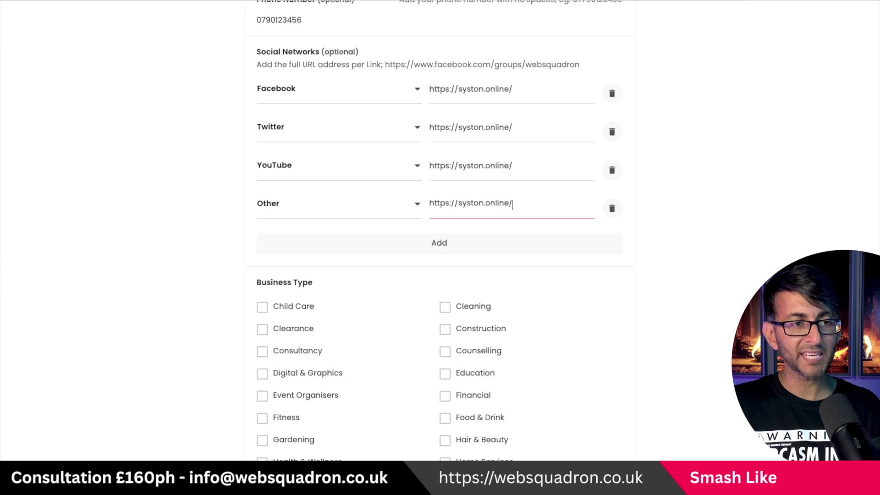
scroll(590, 248, down, 3)
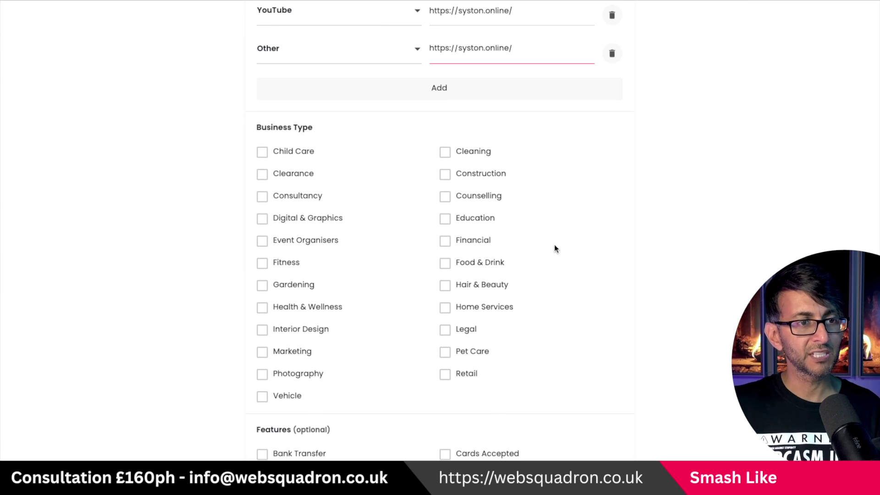
click(446, 219)
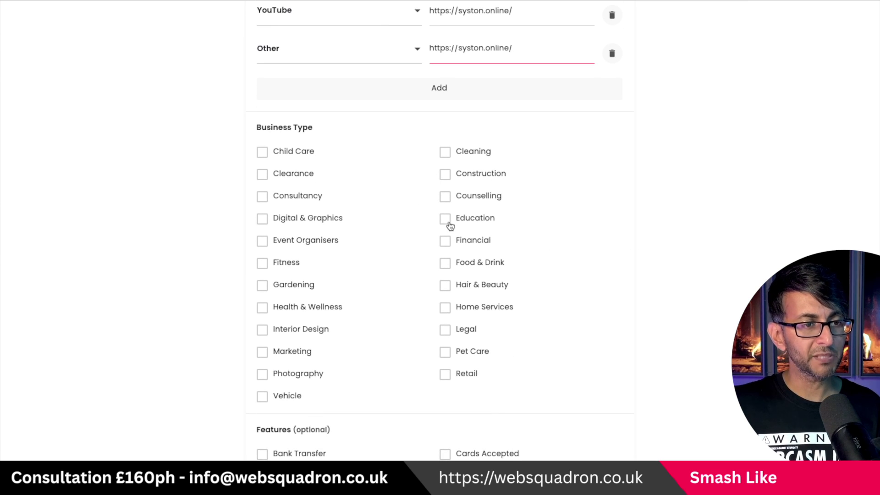
click(447, 242)
click(262, 198)
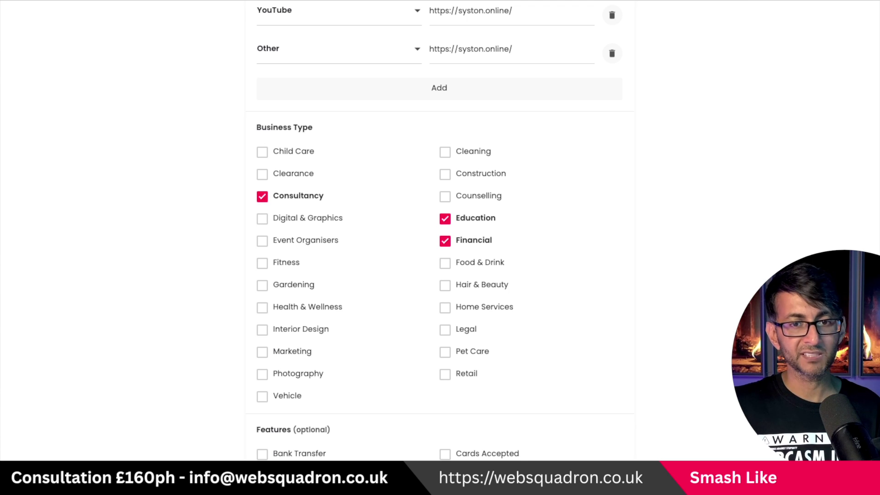
Assign the features Bank Transfer, Cards Accepted, Multilingual, Online Ordering, Parking and Virtual Consultation, and enter Gift Cards as an additional feature
scroll(317, 212, down, 7)
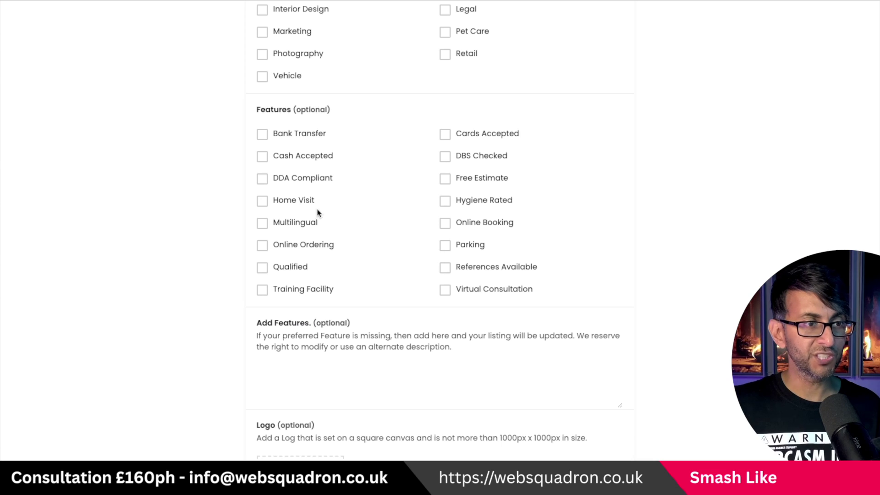
click(444, 134)
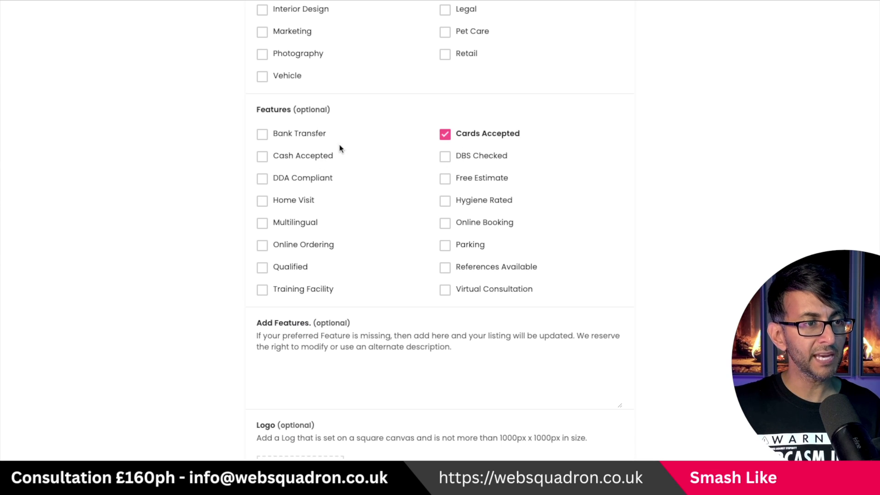
click(263, 246)
click(444, 289)
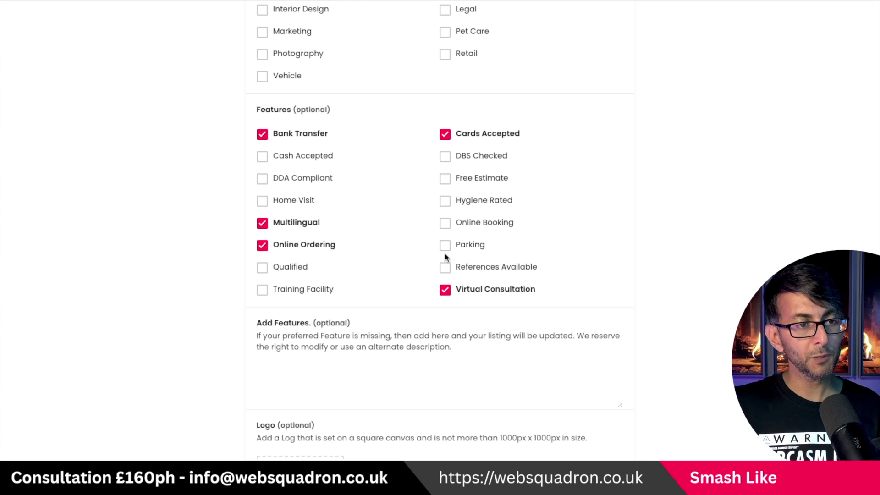
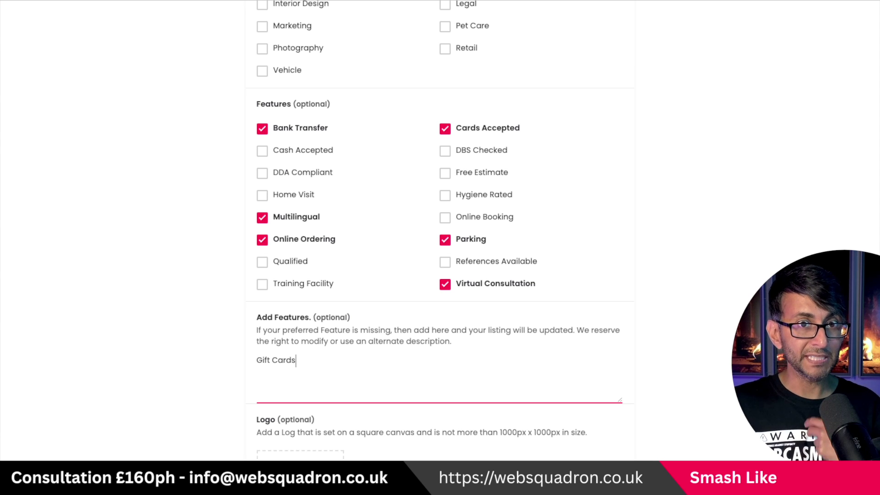
Examine the upload limits and size guidance for the listing's logo, cover image and gallery images
scroll(441, 230, down, 5)
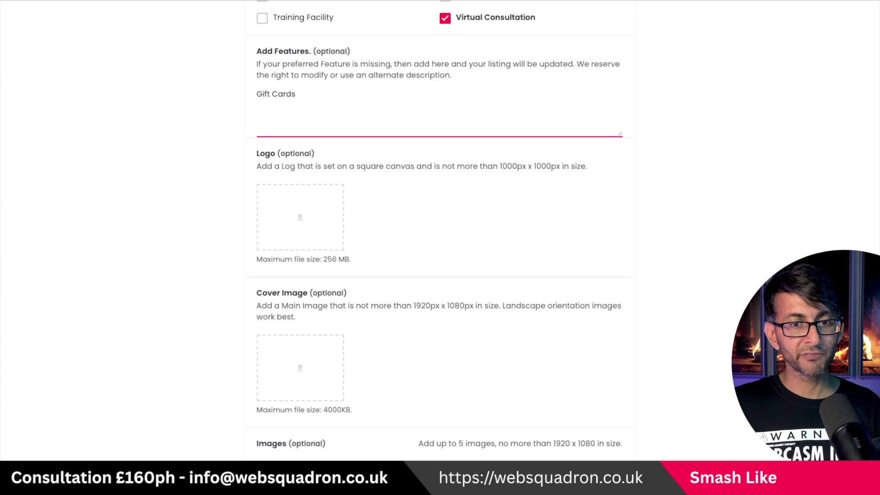
scroll(440, 229, down, 3)
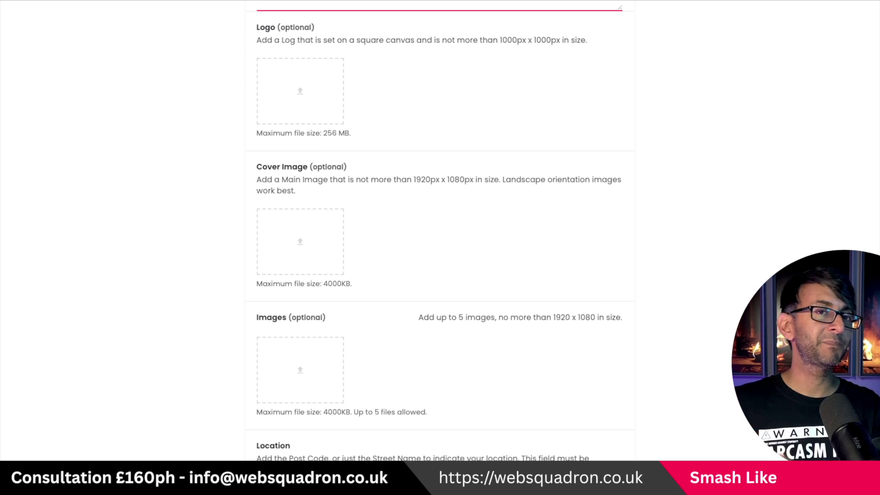
scroll(440, 229, up, 1)
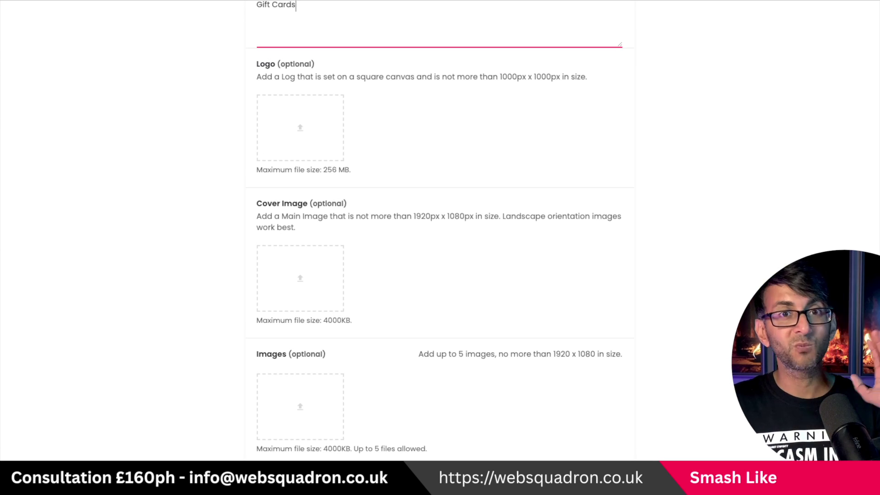
scroll(441, 229, down, 3)
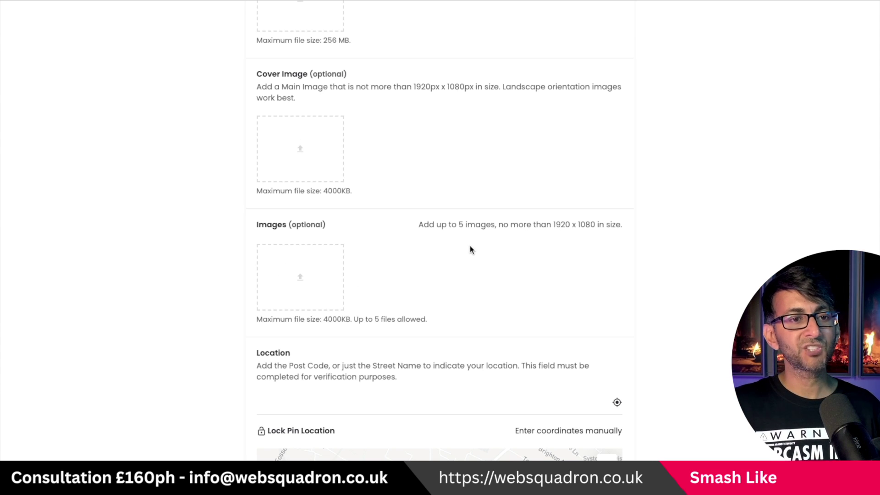
drag(416, 227, 627, 228)
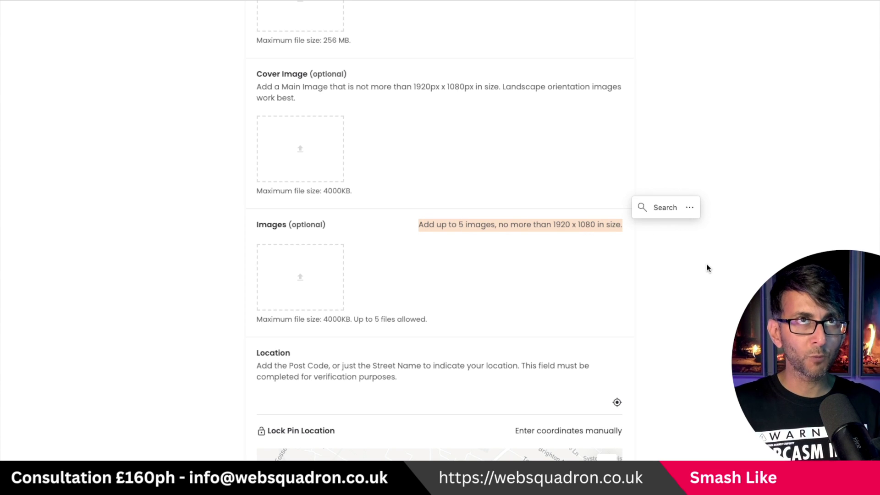
click(614, 246)
drag(624, 228, 403, 226)
click(736, 209)
scroll(736, 209, up, 8)
scroll(439, 229, down, 12)
scroll(396, 224, up, 2)
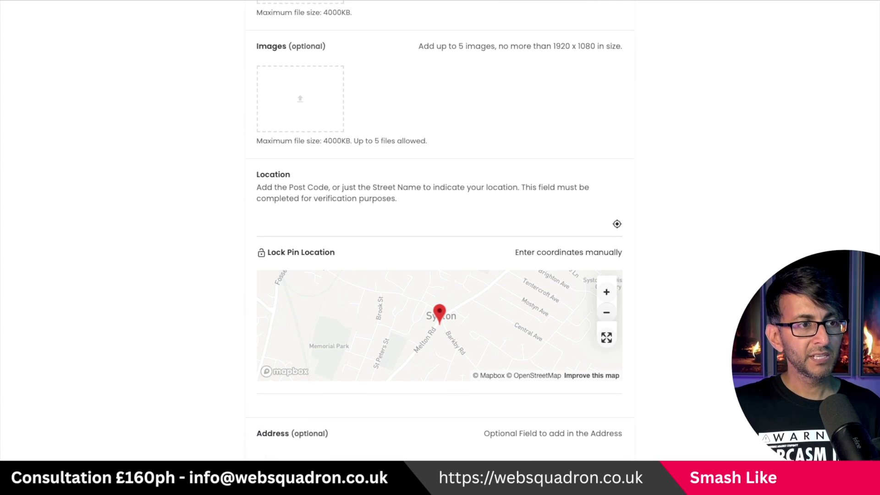
Set the listing's location by entering a full Leicester postcode and choosing its matching suggestion
click(362, 226)
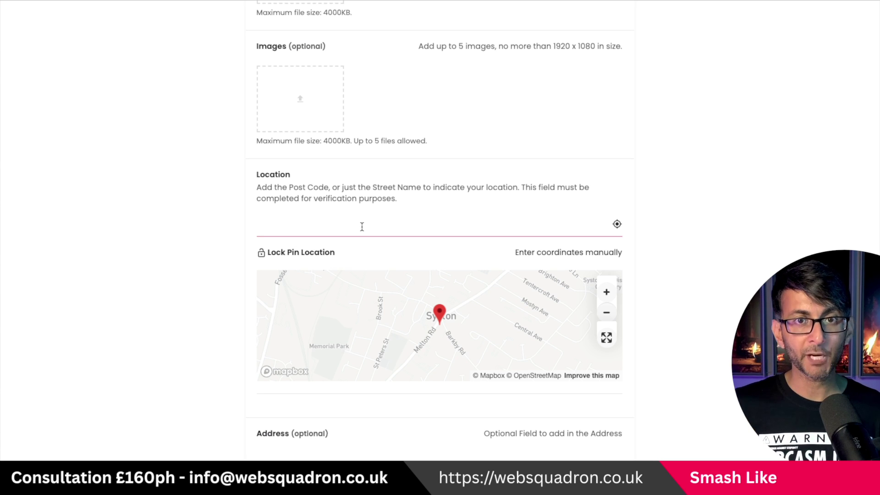
text(LE1)
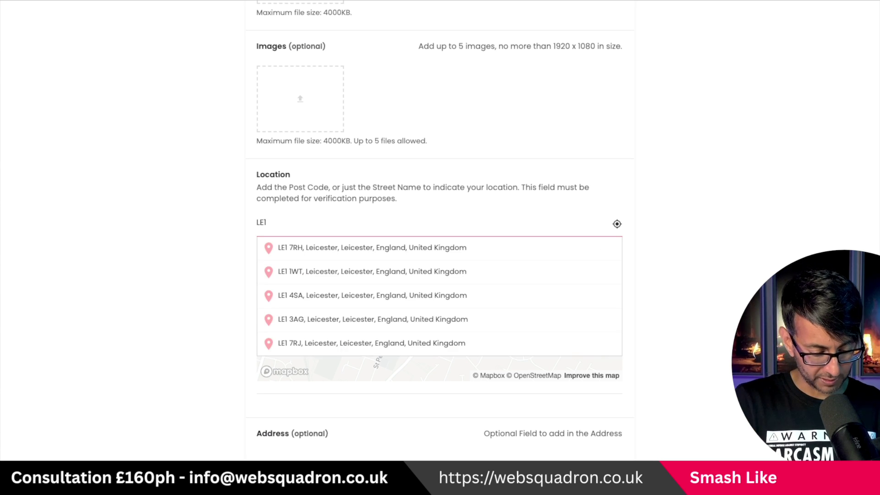
text( 6nb)
key(BackSpace)
text(nb)
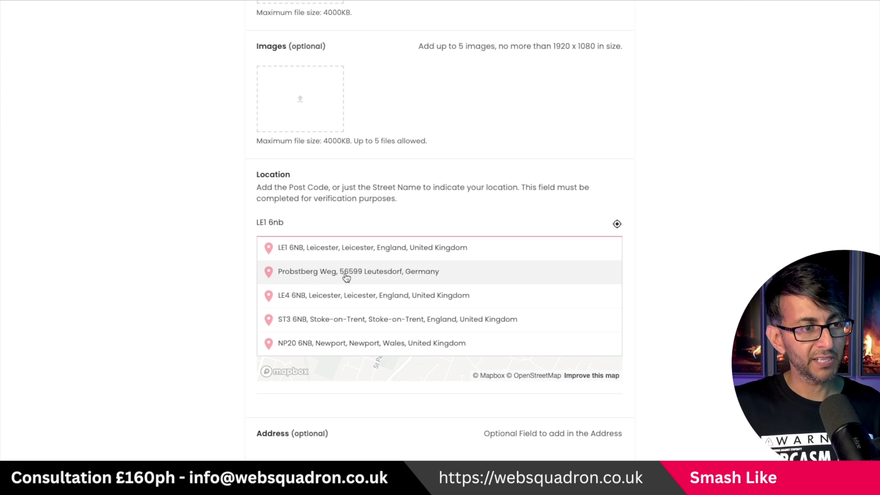
click(351, 249)
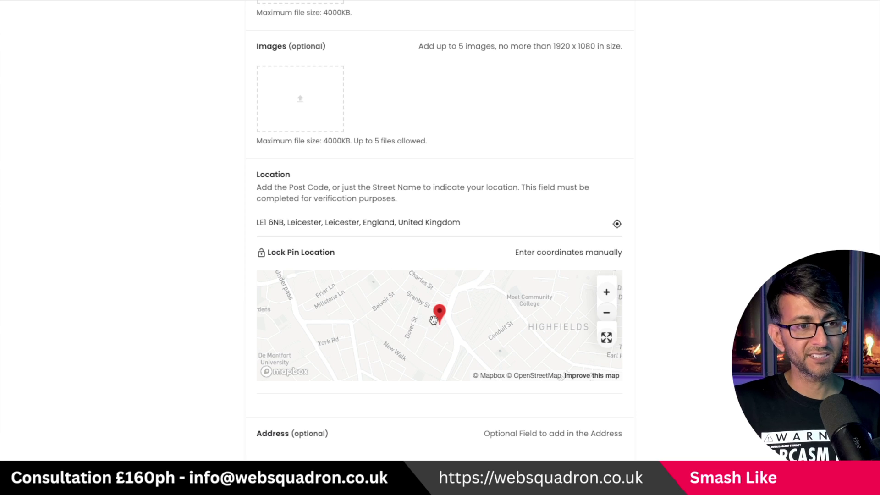
Replace the listing's location with the suggestion Leicester, Leicester, England, United Kingdom
click(432, 223)
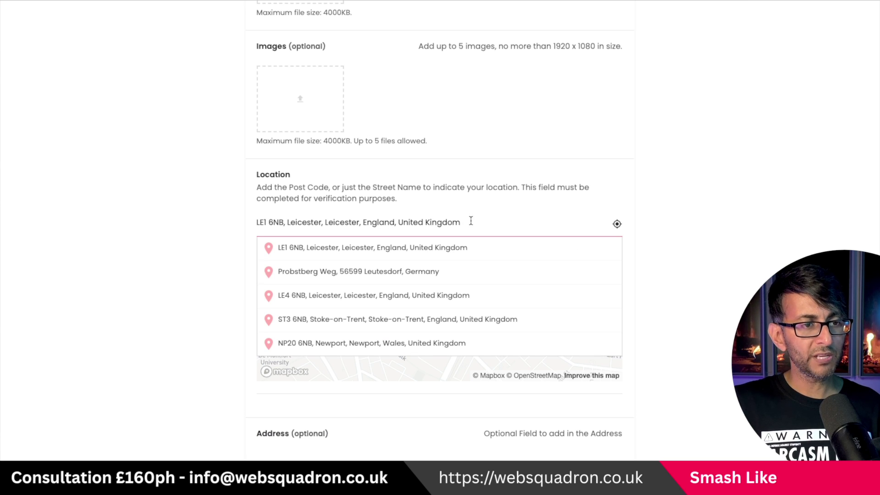
drag(471, 221, 274, 216)
key(BackSpace)
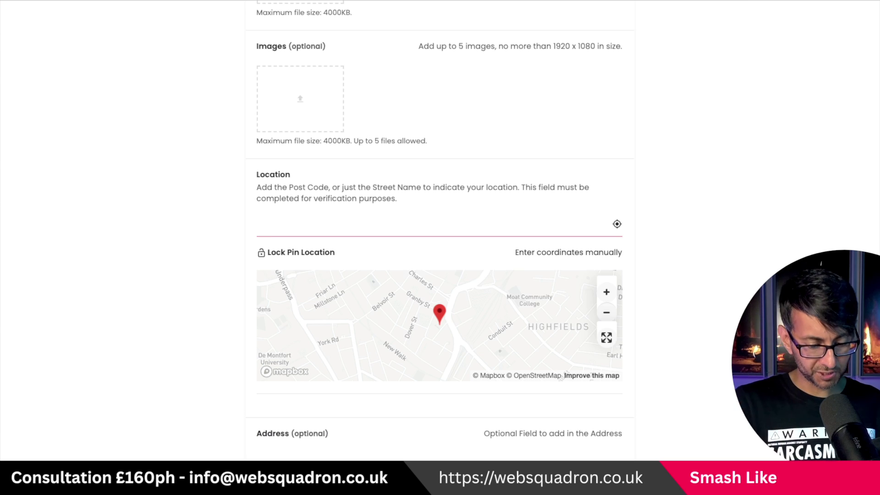
text(Leicester)
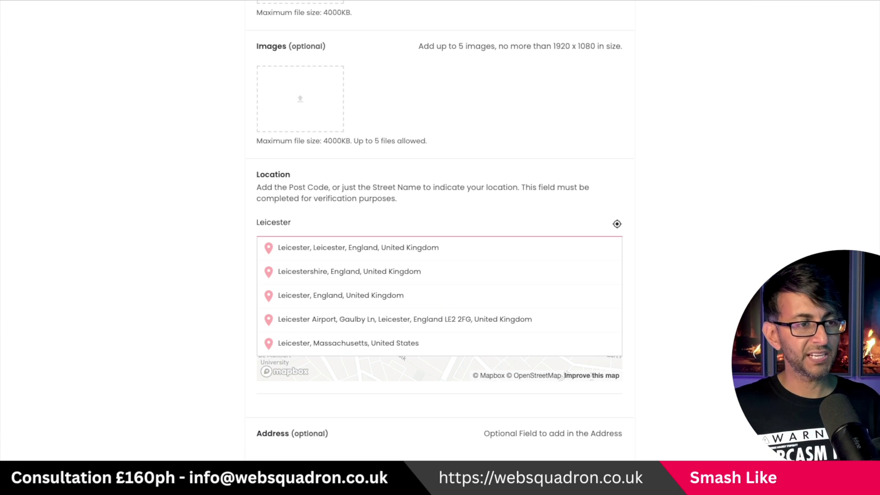
click(344, 251)
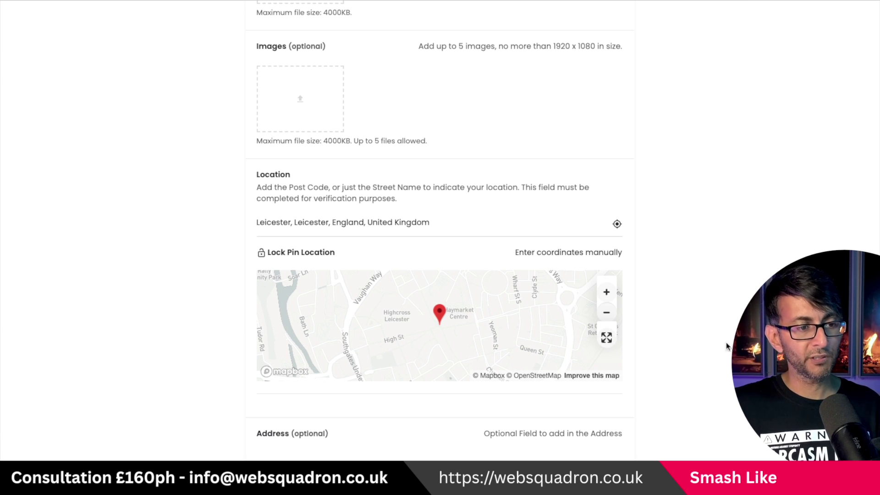
Enter Syston, Leicestershire as the optional address and add a price list item labelled Bake Cakes with the price From £100
scroll(296, 262, down, 4)
click(296, 261)
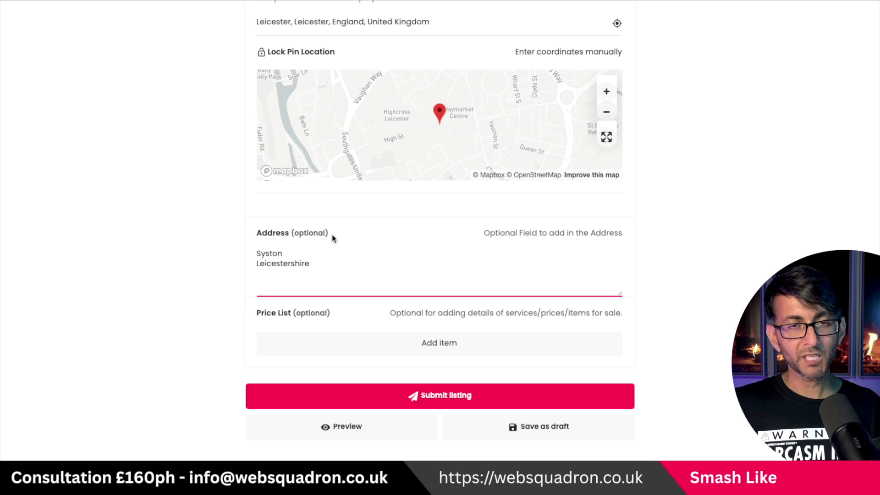
click(453, 349)
click(344, 360)
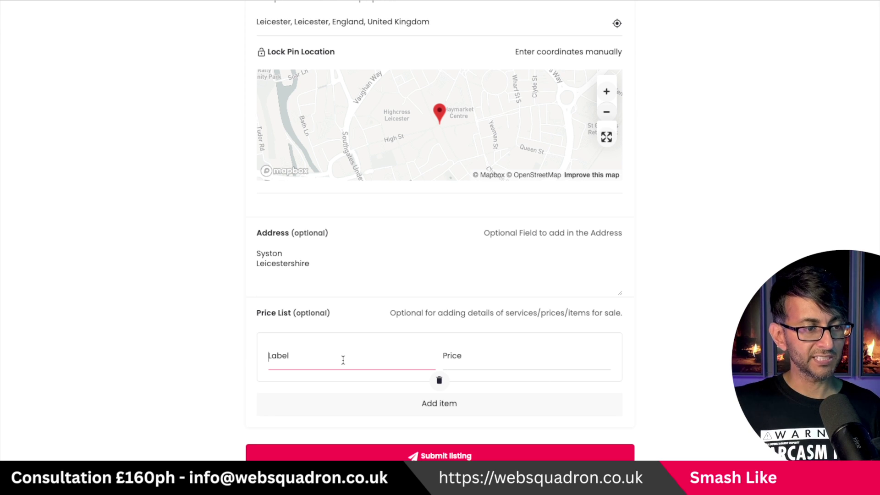
text(Bake Cakes)
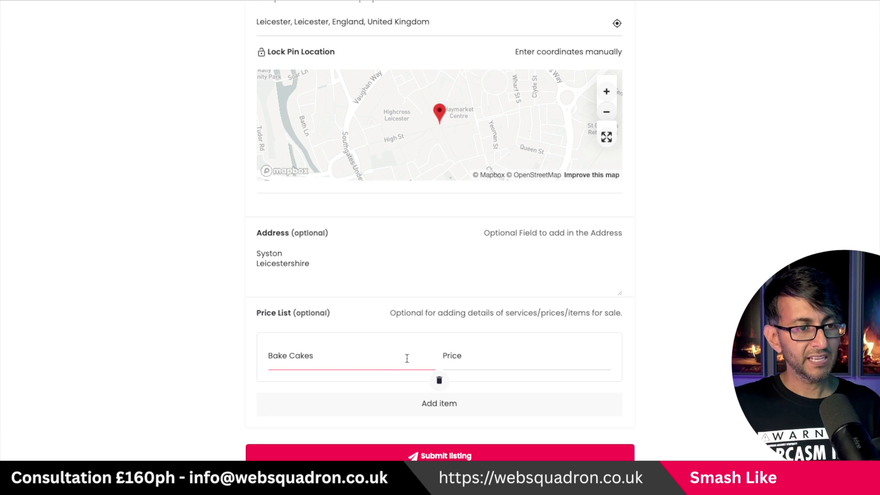
click(478, 357)
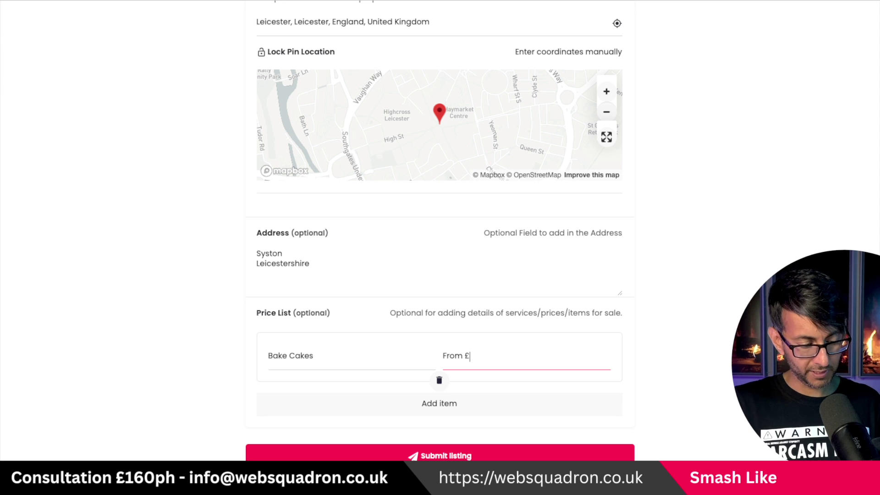
click(465, 406)
Submit the completed listing and review its page and entered details
scroll(601, 408, up, 1)
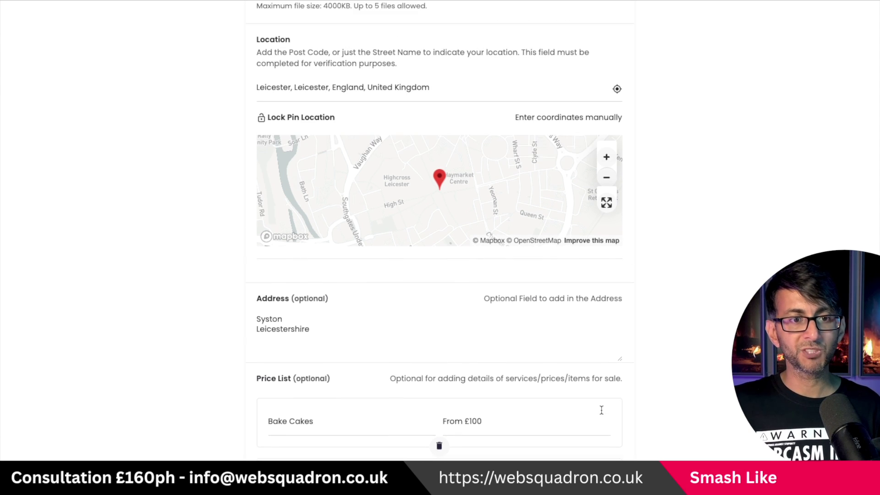
scroll(521, 271, down, 10)
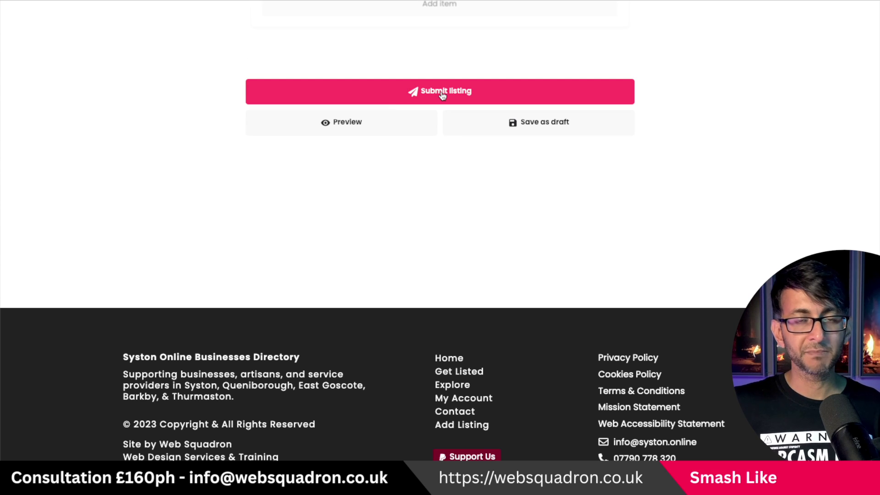
click(443, 96)
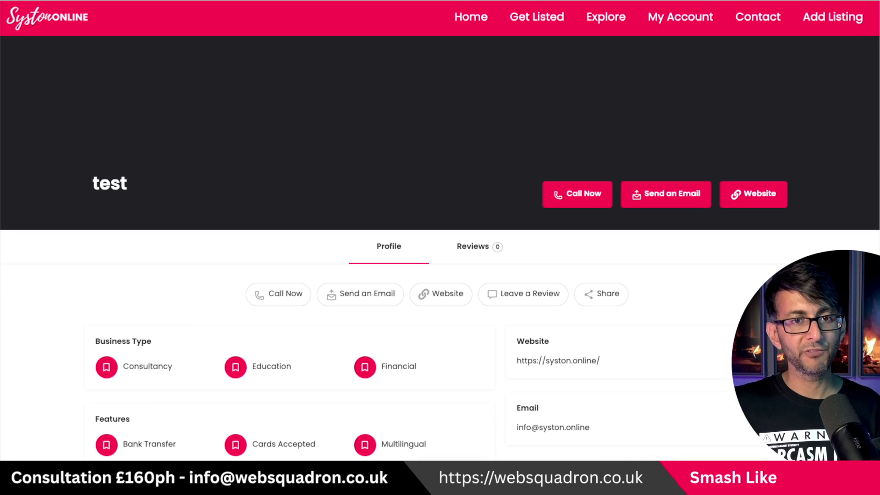
scroll(440, 247, down, 12)
scroll(440, 248, up, 9)
scroll(440, 248, down, 7)
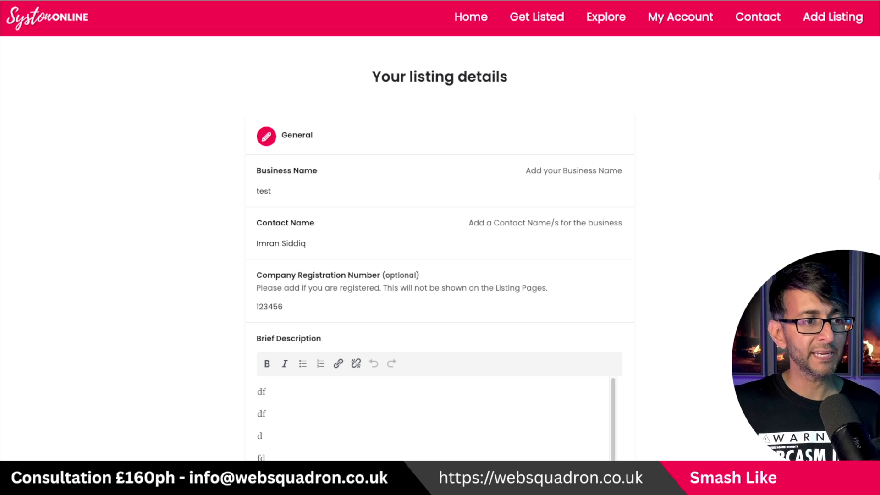
scroll(810, 224, down, 20)
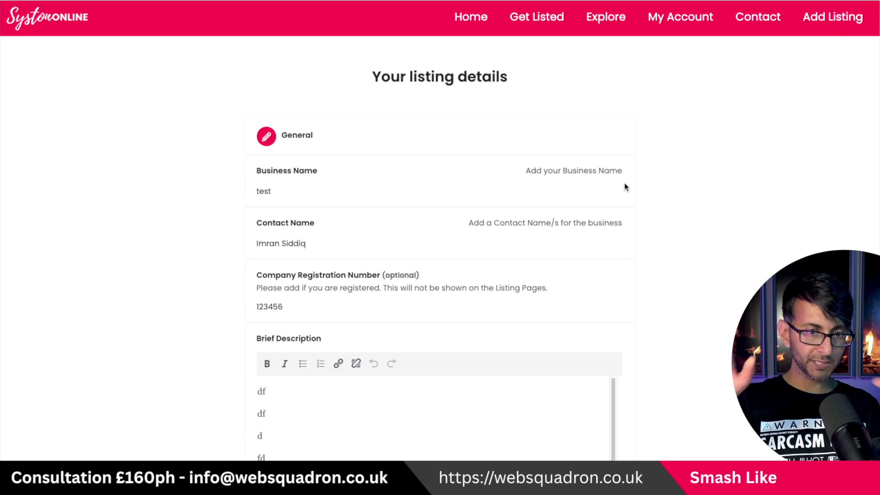
Open the directory's home page and look over its search area, coverage area section and footer
click(63, 20)
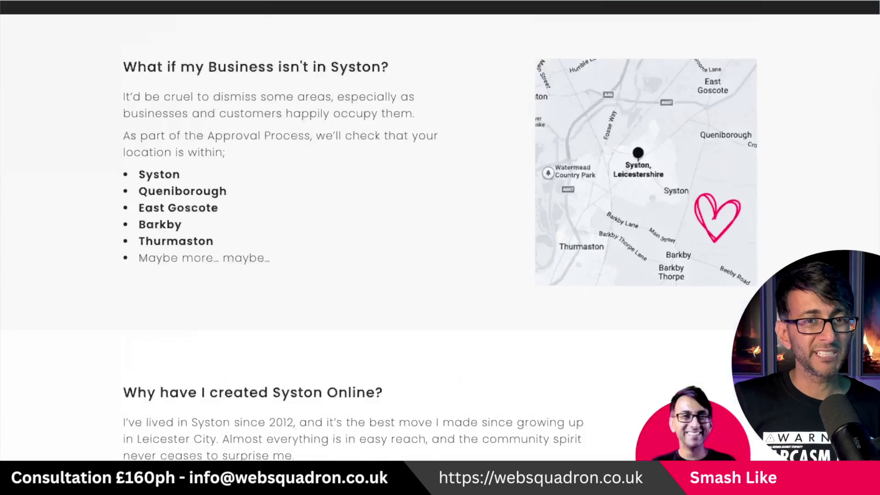
scroll(440, 247, down, 10)
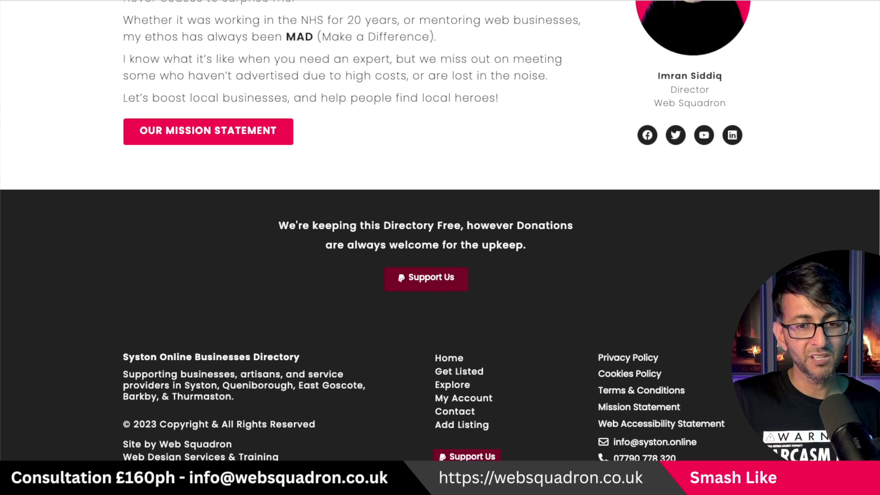
scroll(838, 164, up, 15)
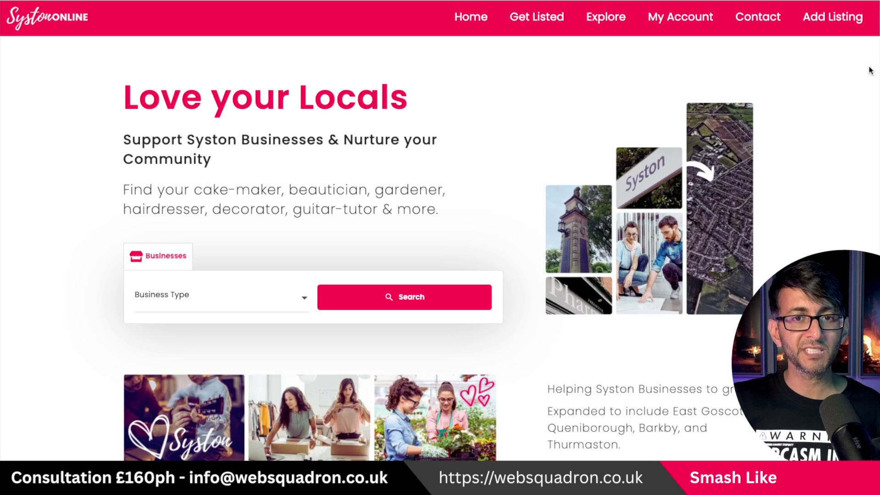
scroll(870, 70, down, 15)
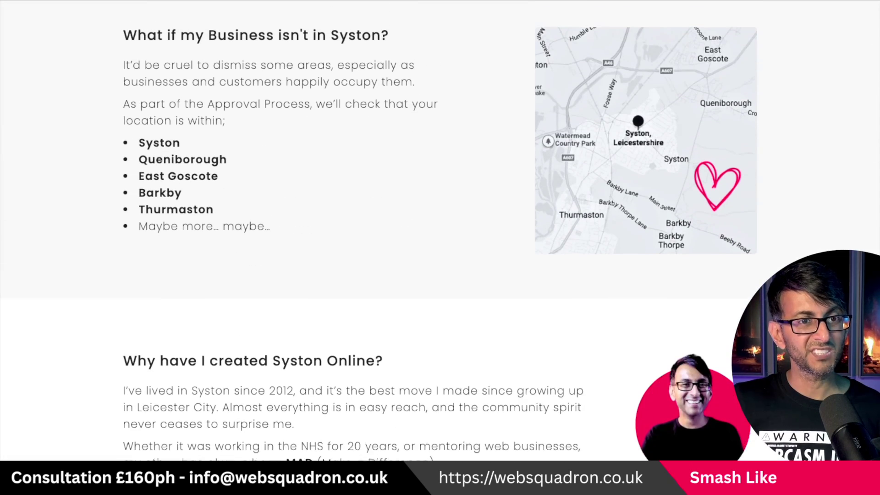
scroll(650, 137, up, 1)
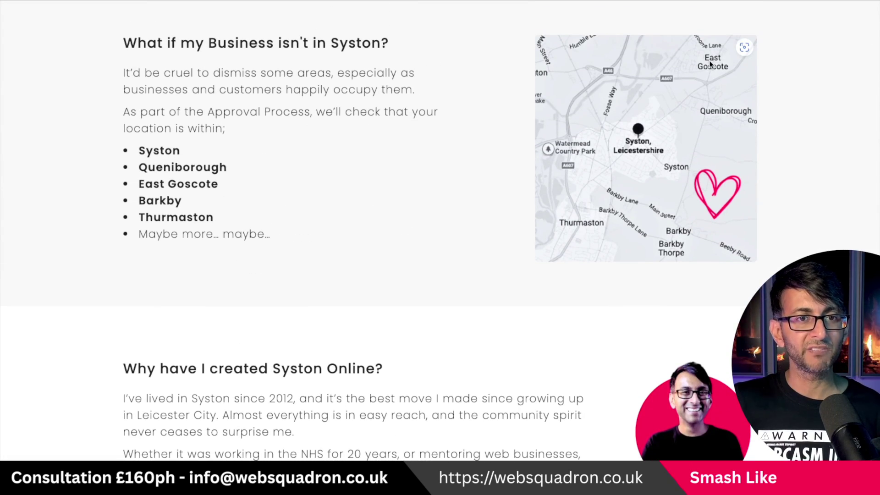